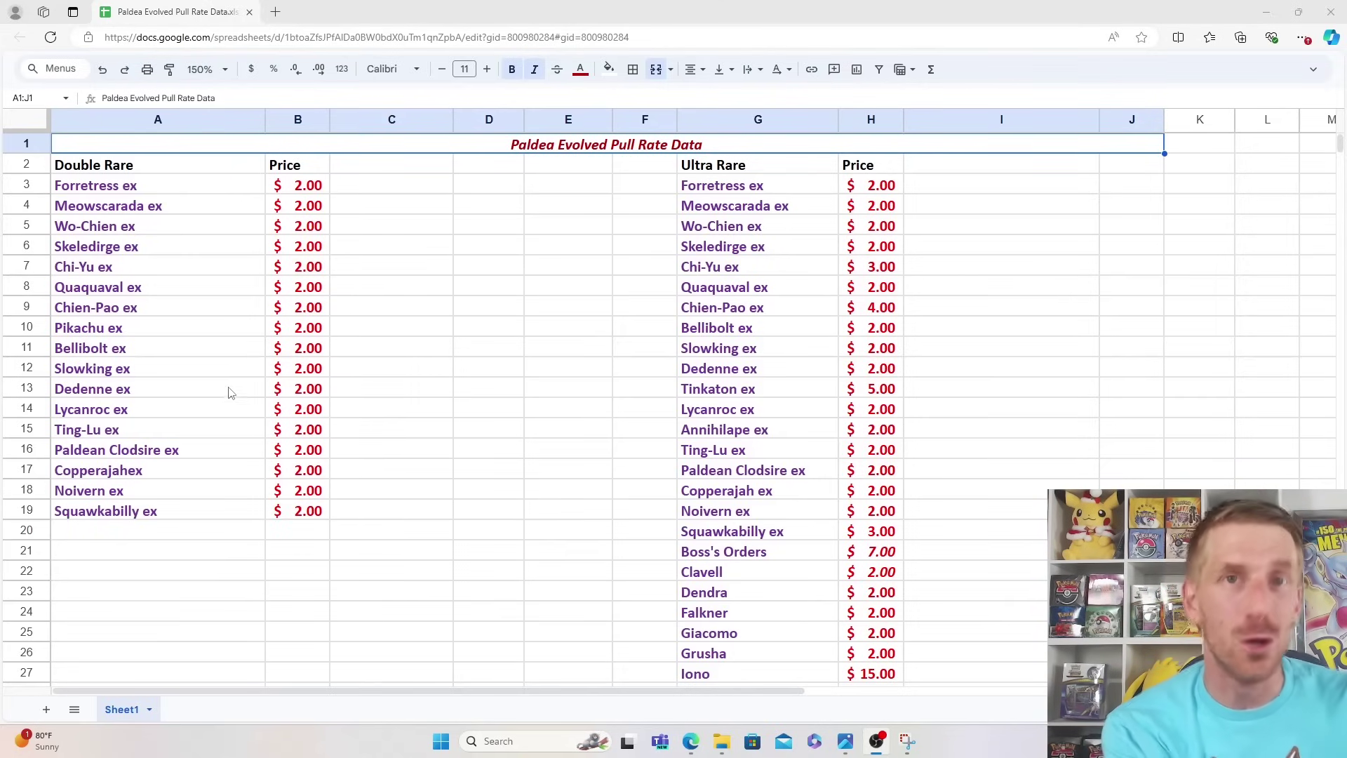
Review the Double Rare prices and the first Ultra Rare prices, from Forretress ex to Skeledirge ex
left_click_drag(313, 193, 280, 501)
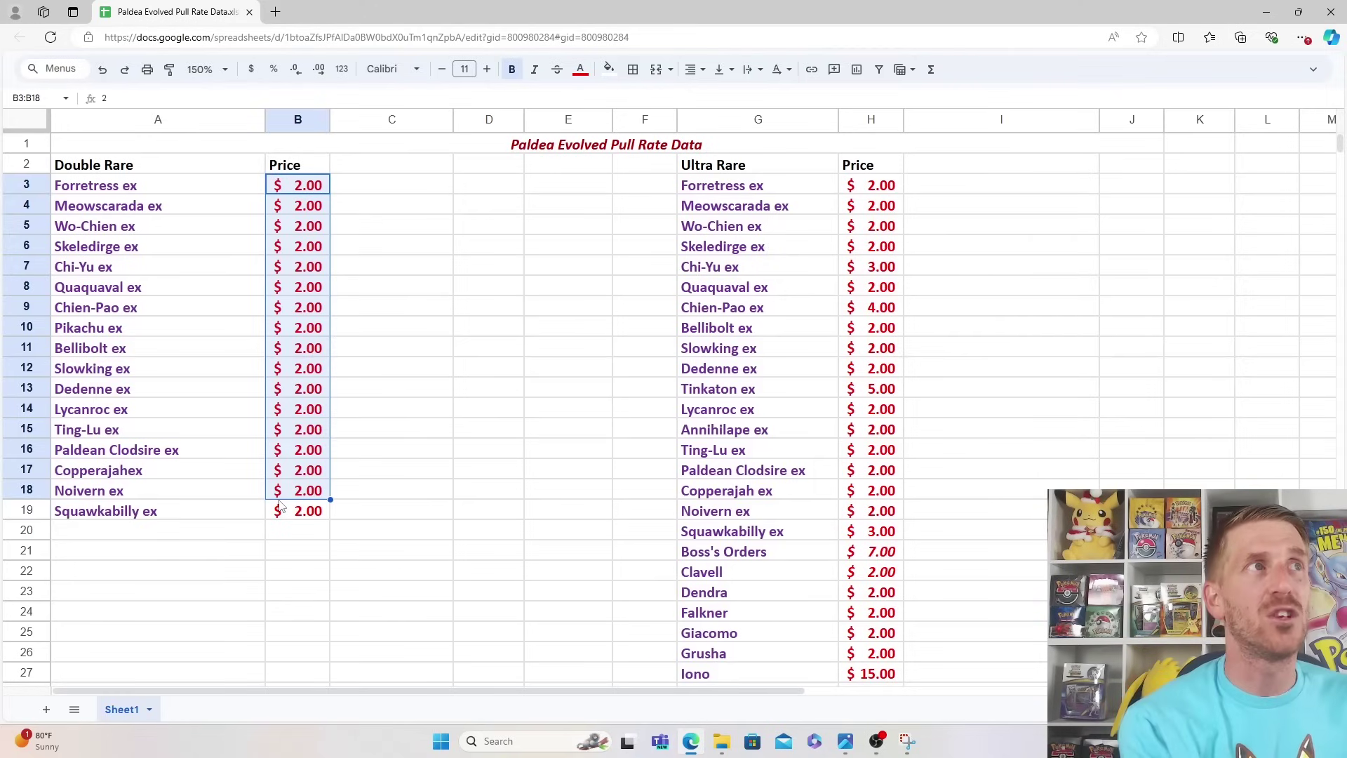
left_click(862, 203)
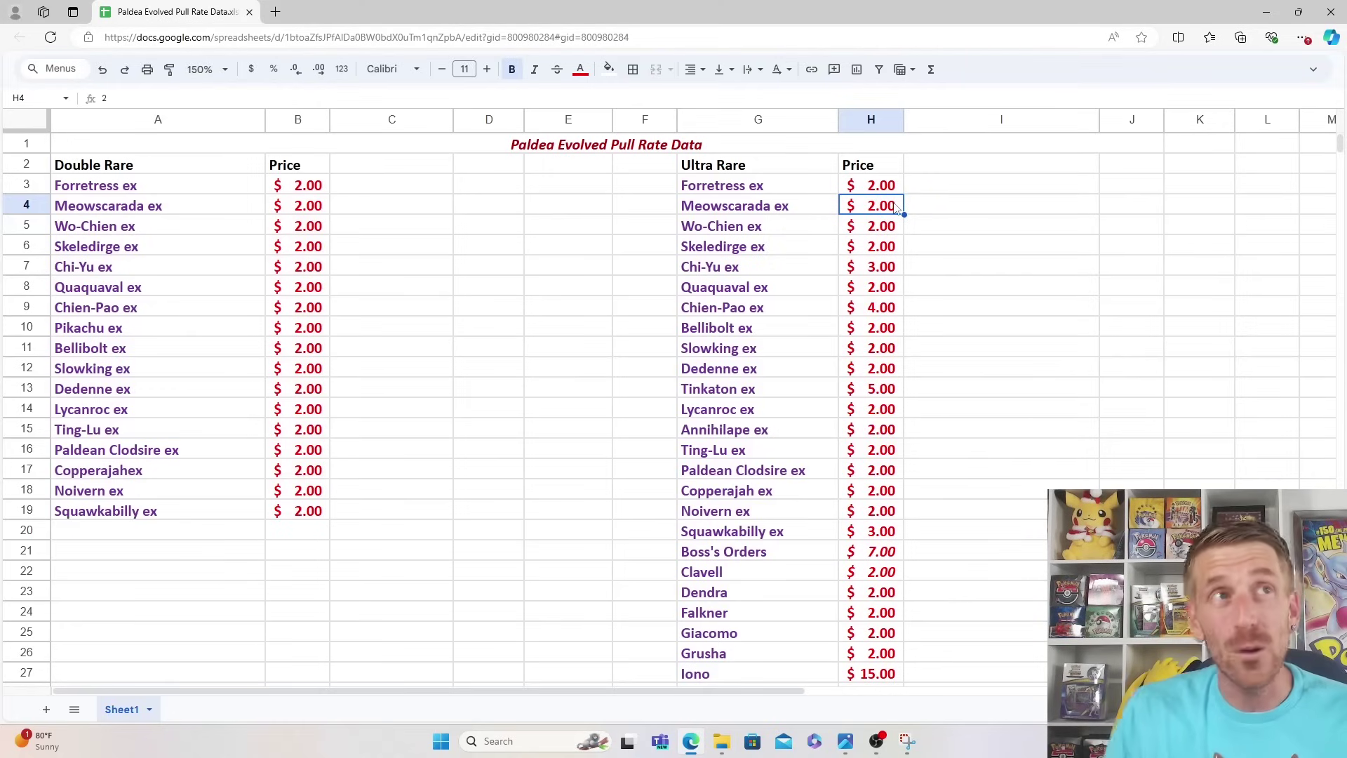
key("Down")
key("Down")
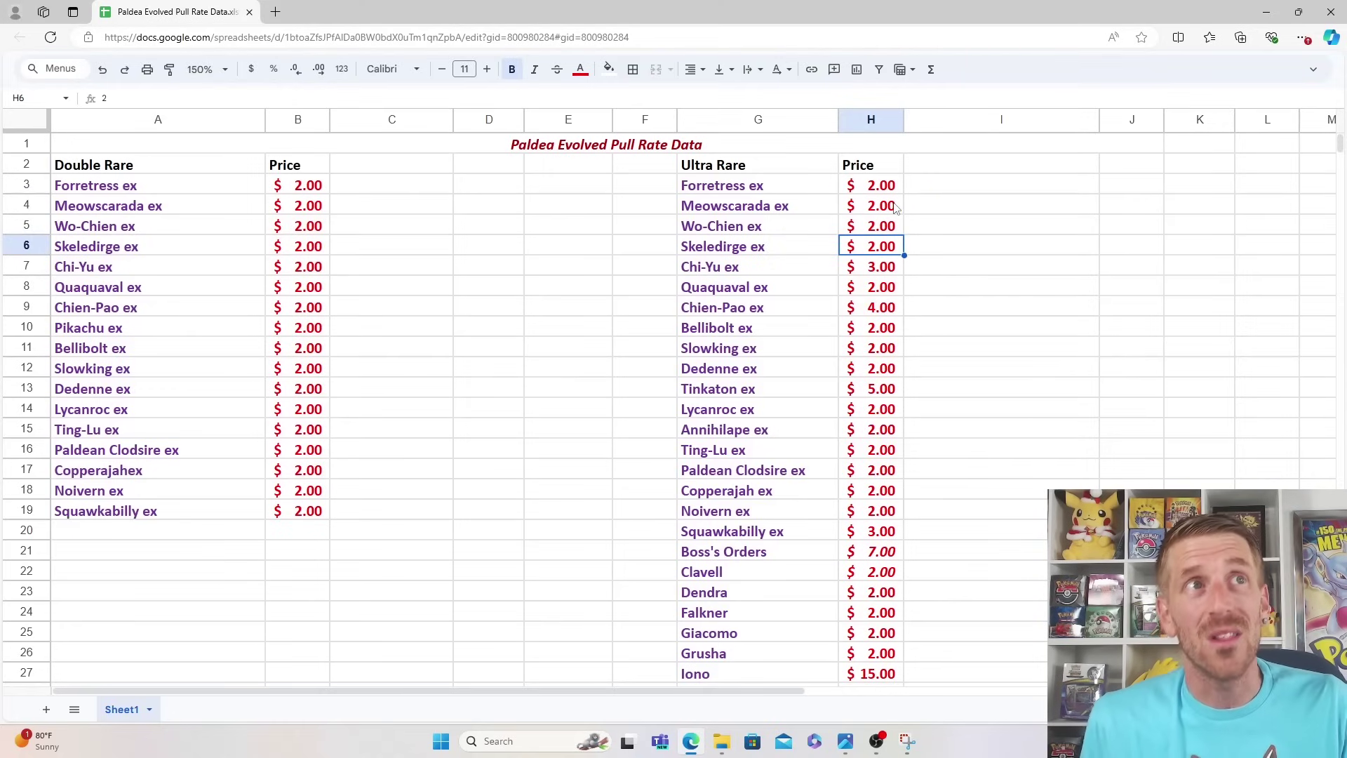
type("0")
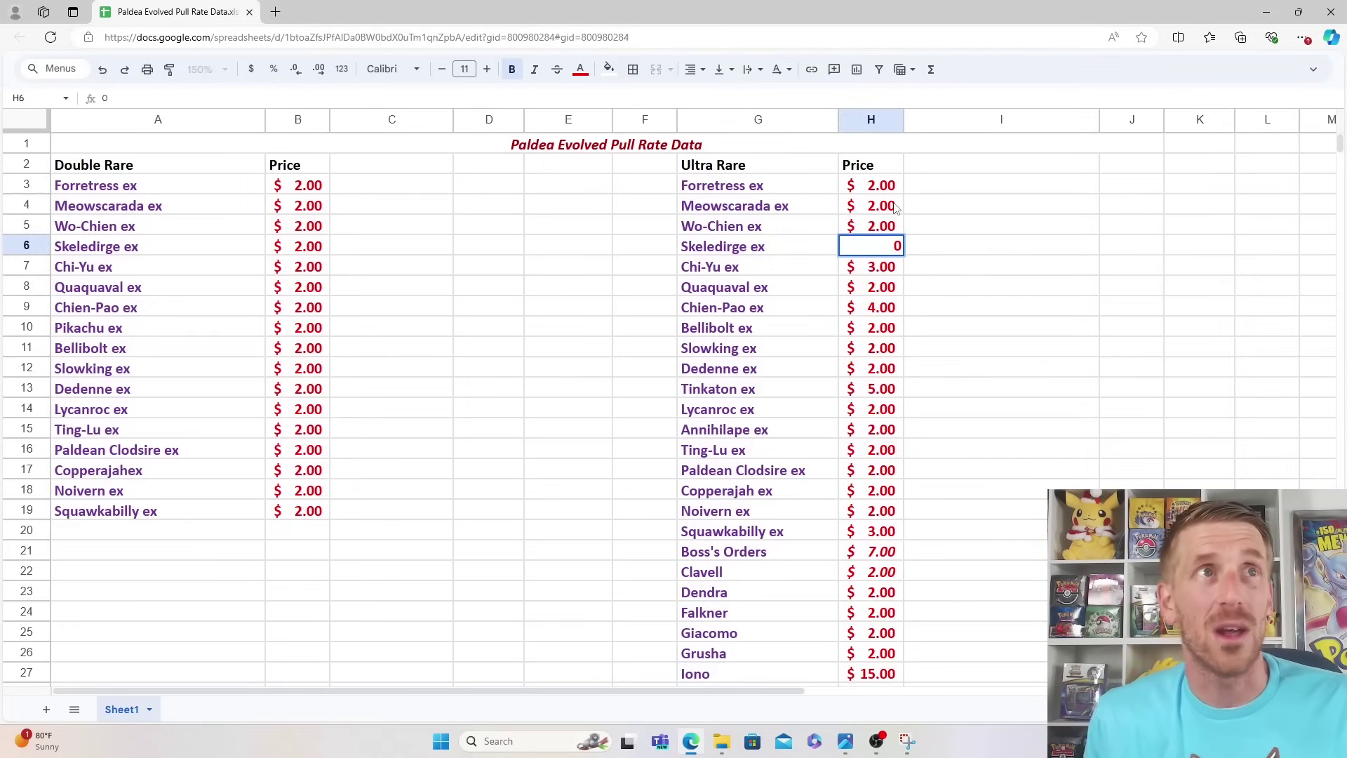
key("BackSpace")
key("Tab")
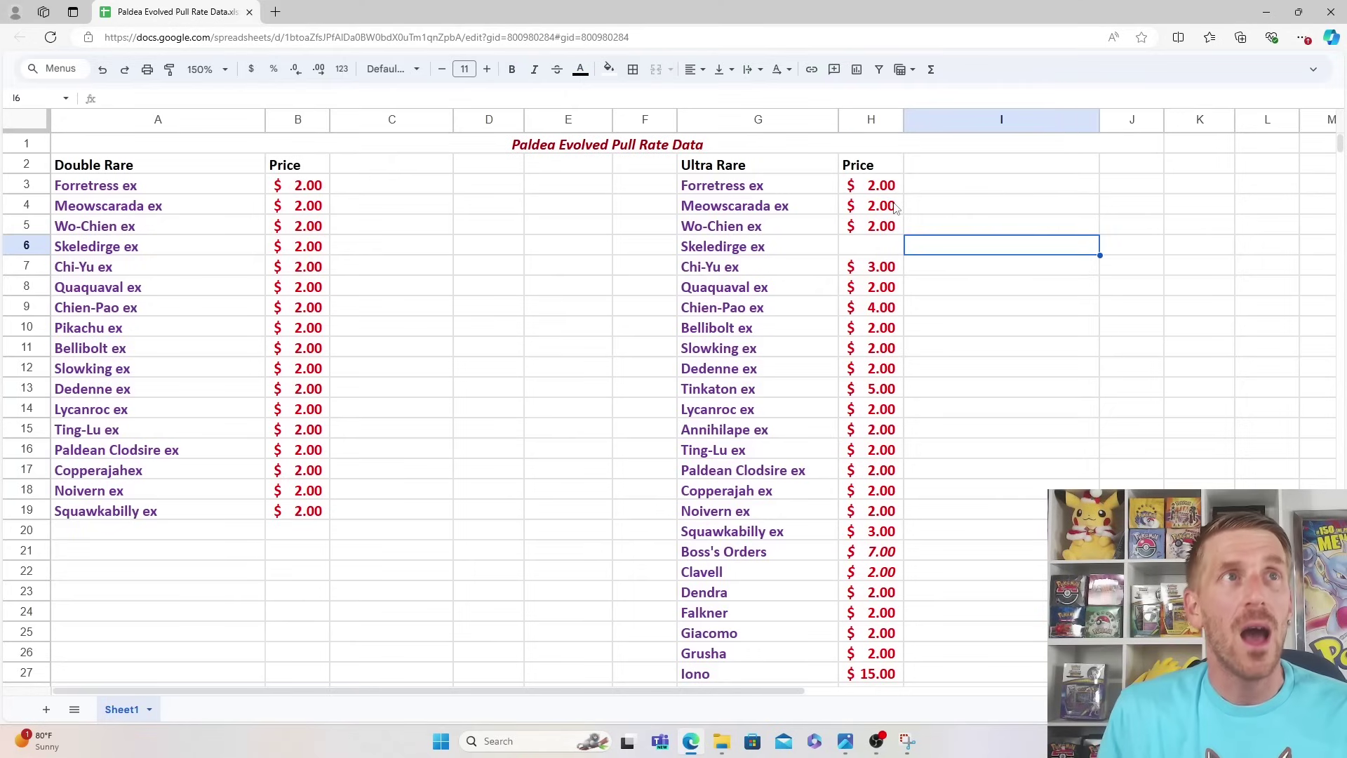
key("Left")
key("ctrl+z")
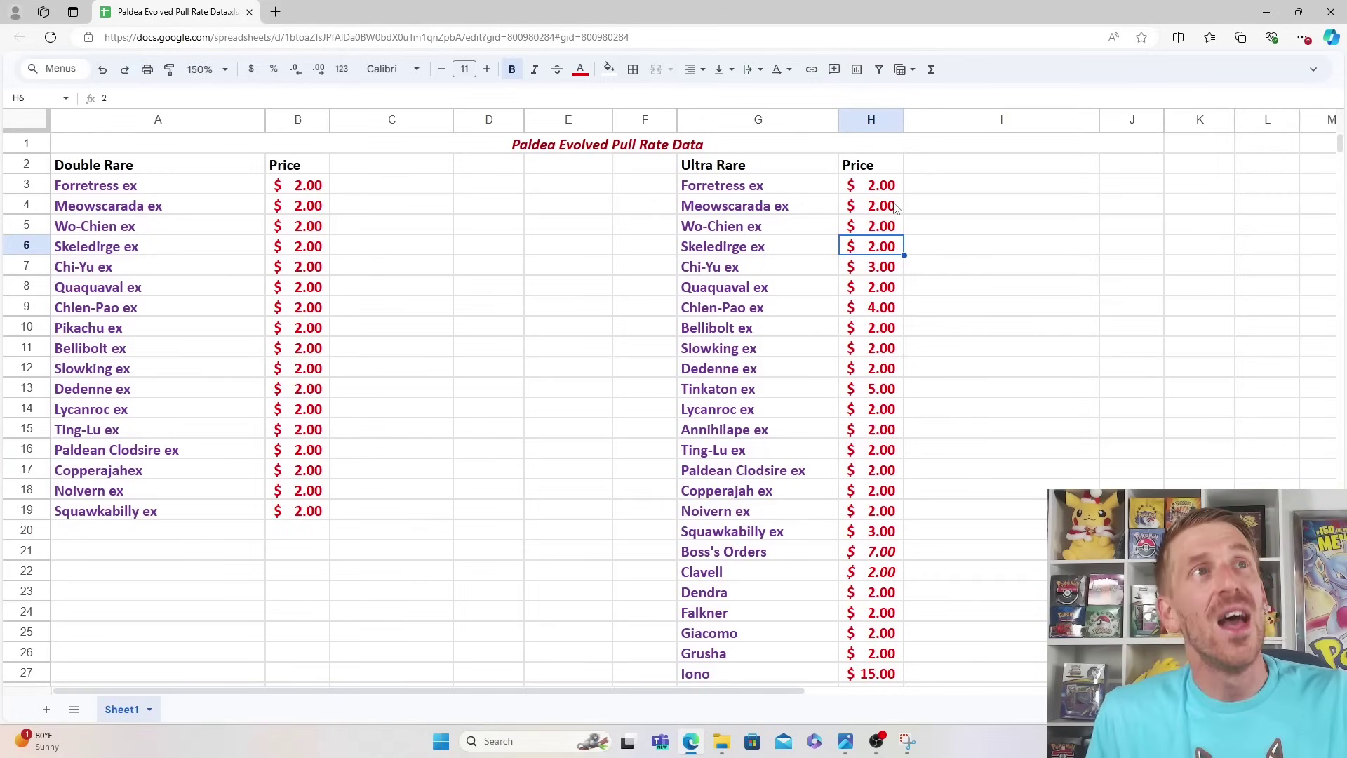
Examine the Ultra Rare card prices from Meowscarada ex through Tinkaton ex
key("Up")
key("Up")
key("Down")
key("Up")
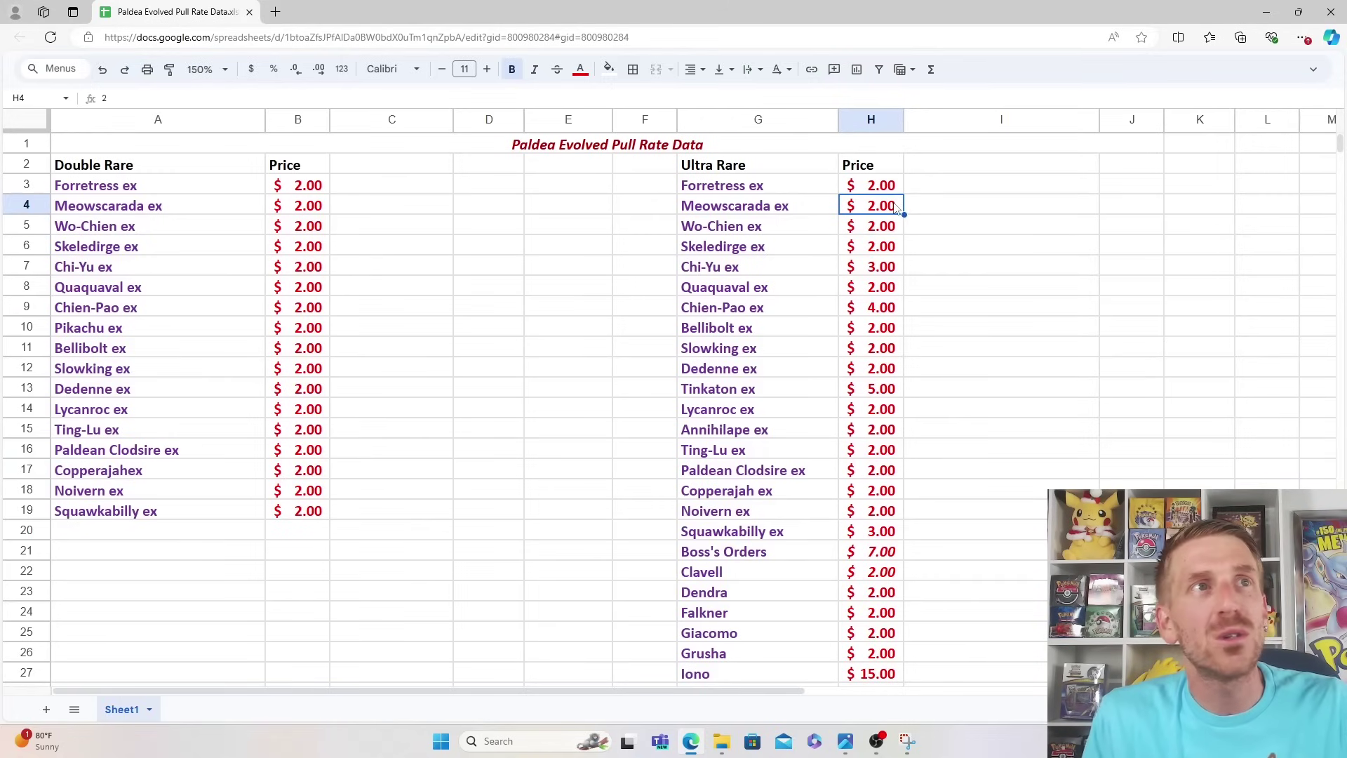
key("Down")
key("Down")
key("Down")
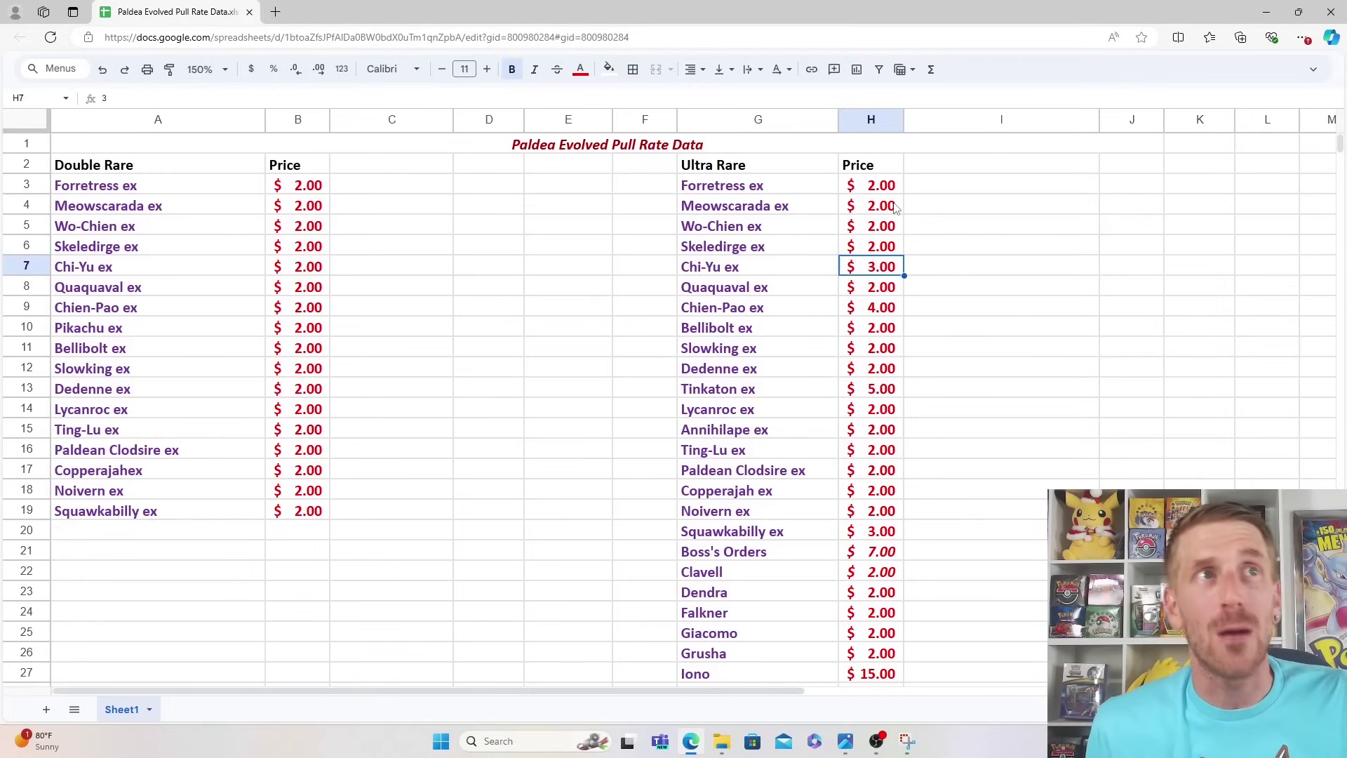
key("Down")
key("Down")
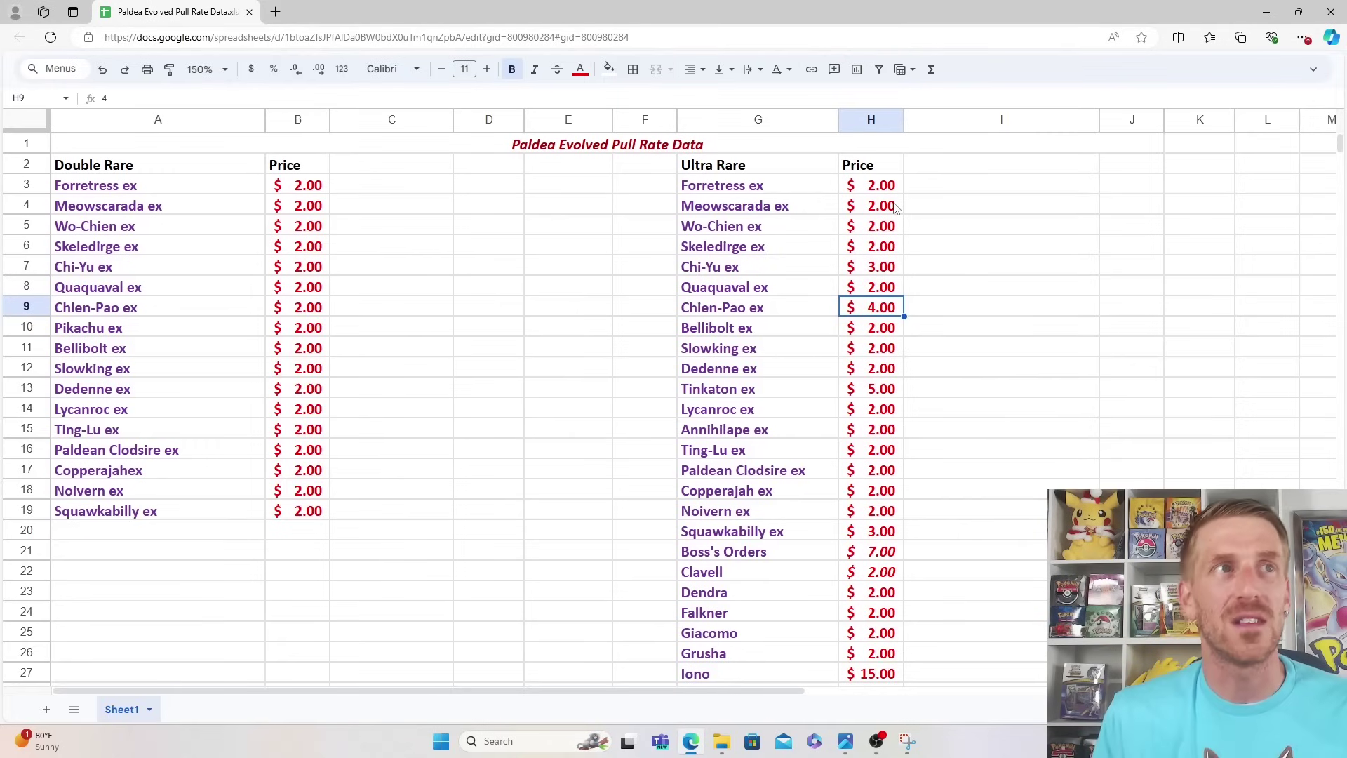
key("Down")
key("Down")
key("Down")
key("Down")
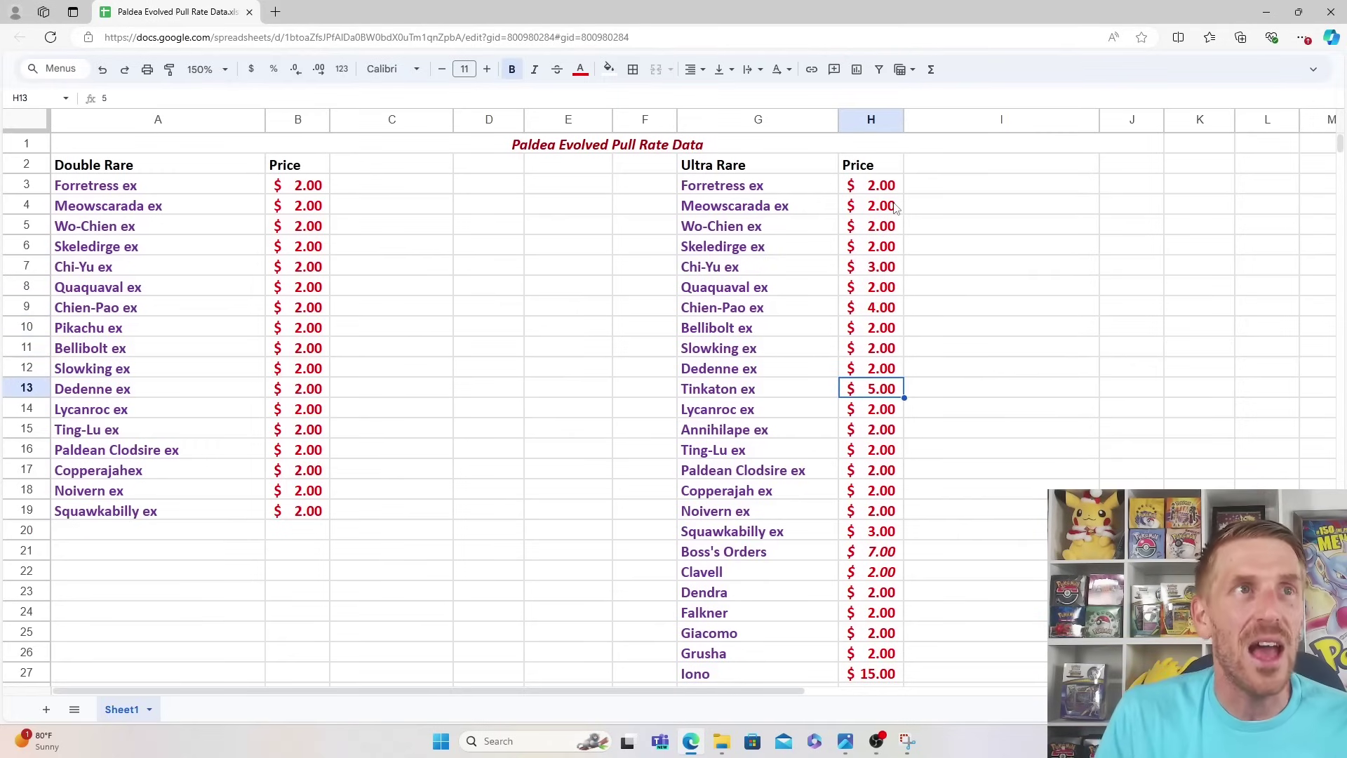
Examine the Ultra Rare card prices from Lycanroc ex through Boss's Orders
key("Down")
key("Down")
key("Down")
key("Down")
key("Down")
key("Down")
key("Down")
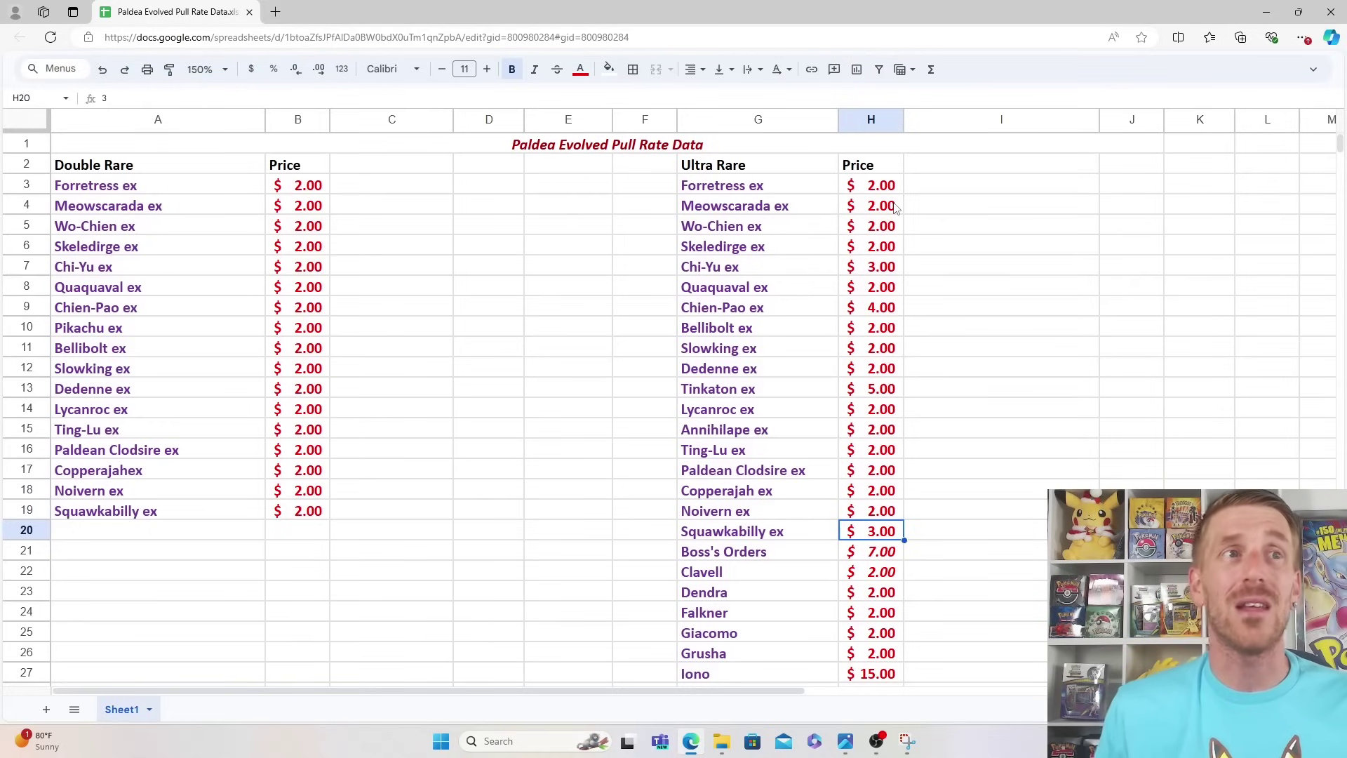
key("Down")
key("Down")
key("Down")
key("Up")
key("Up")
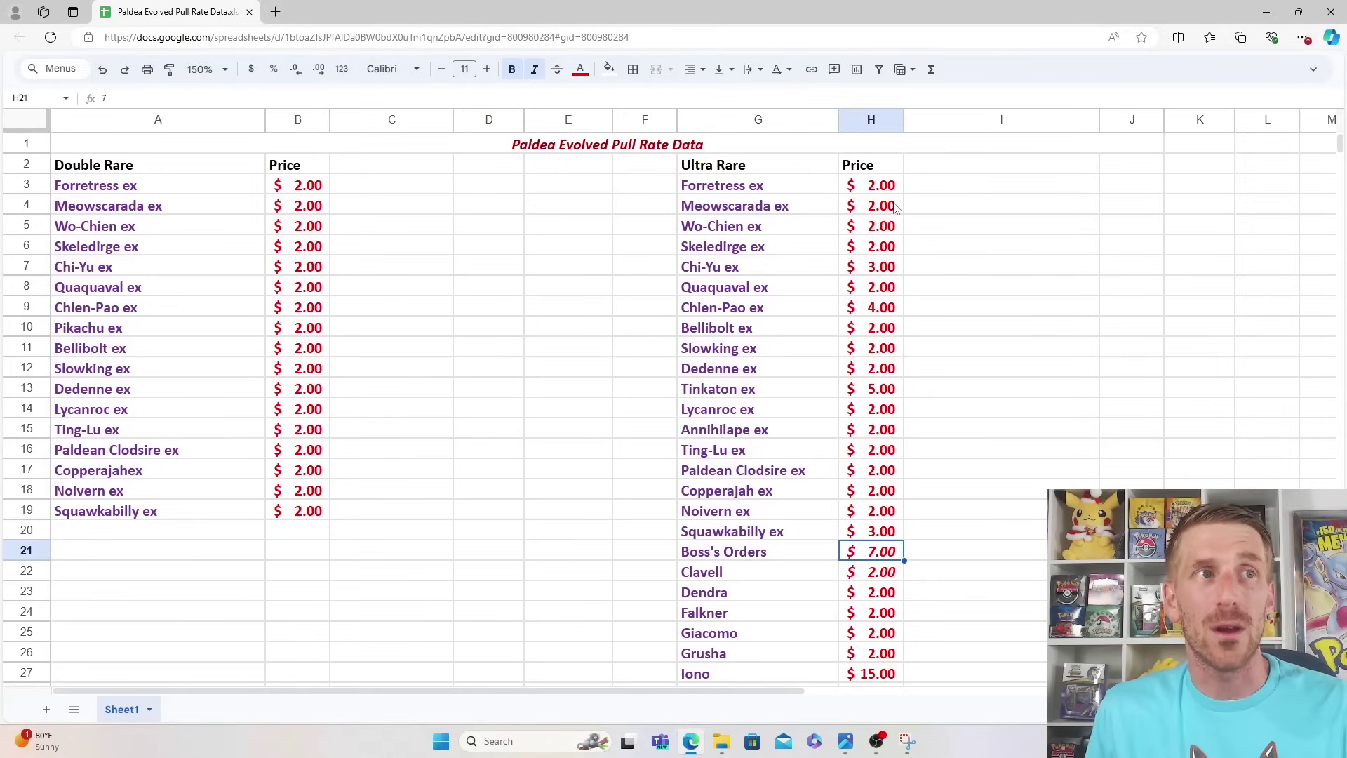
Examine the remaining Ultra Rare trainer card prices, from Clavell through Saguaro
key("Down")
key("Down")
key("Down")
key("Down")
key("Down")
key("Down")
key("Down")
key("Down")
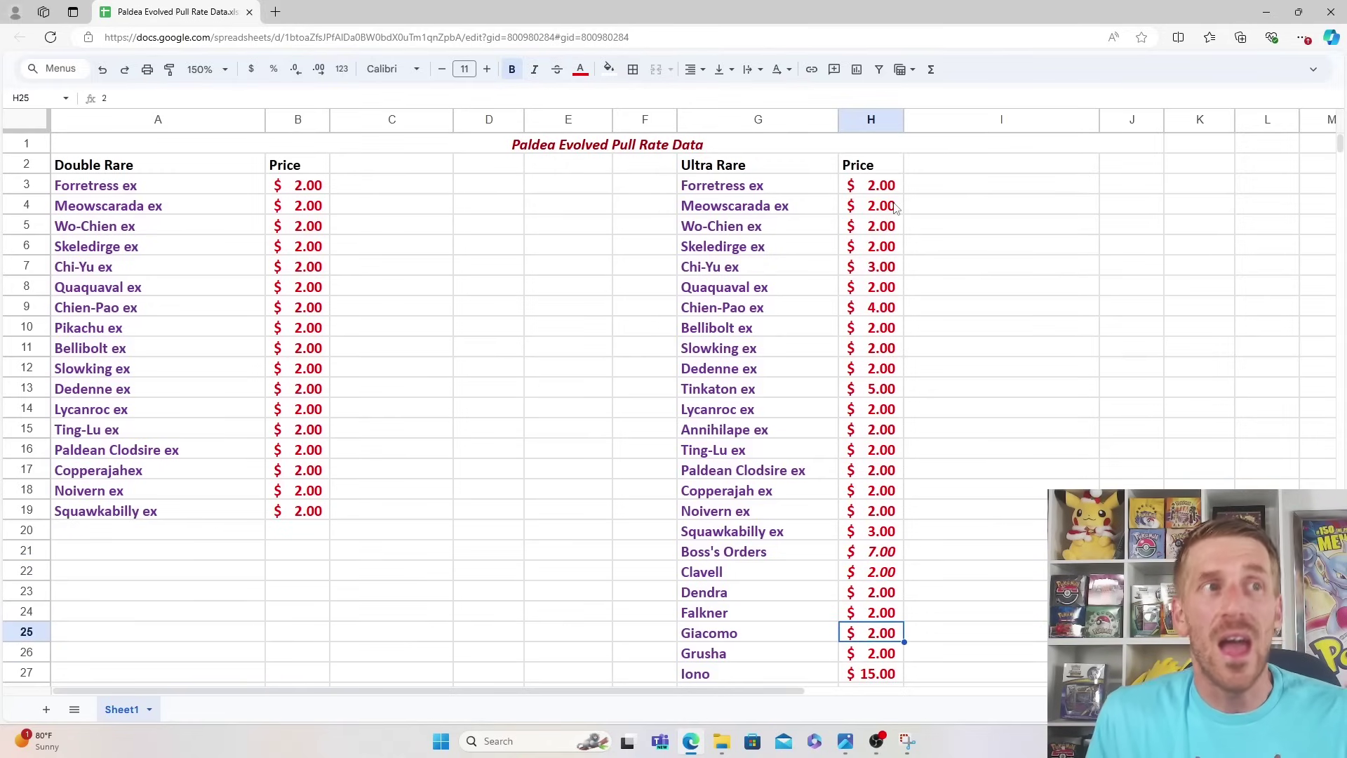
key("Up")
key("Up")
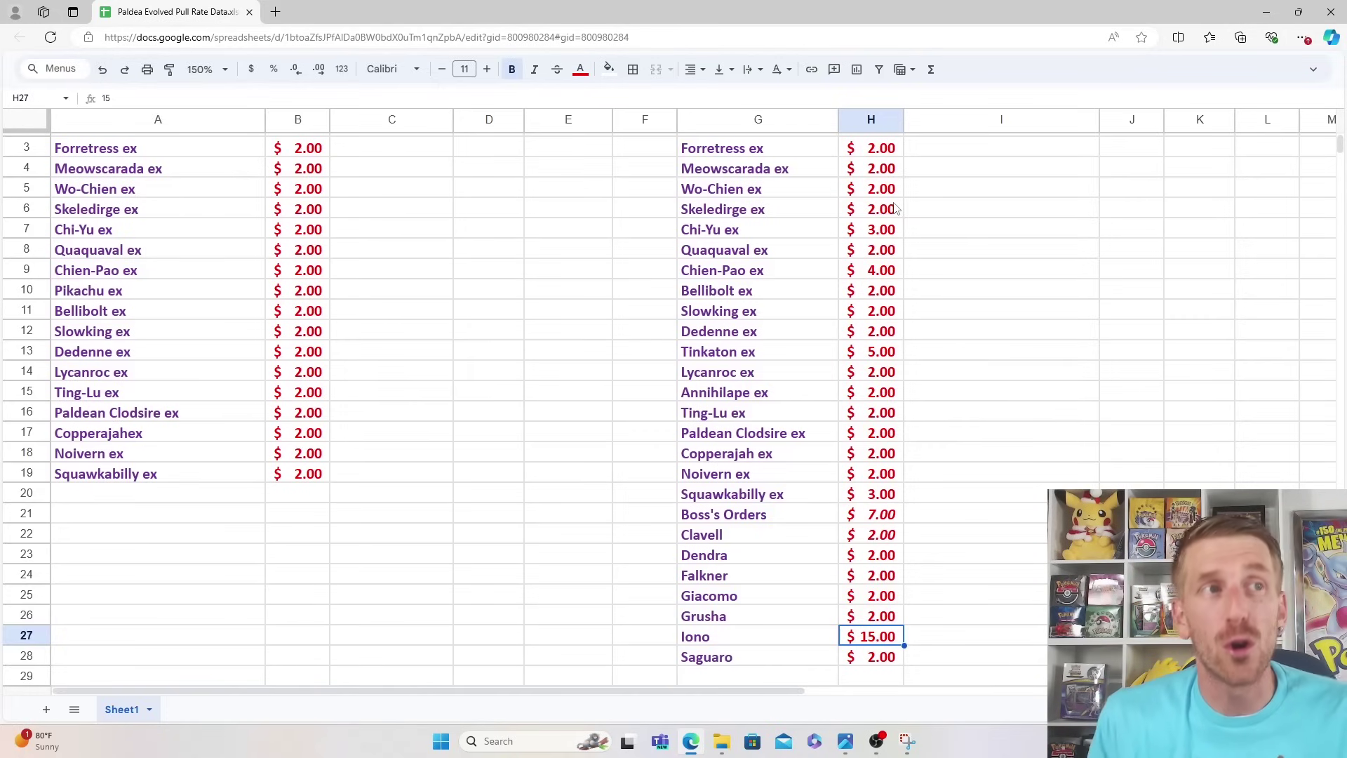
key("Down")
key("Down")
key("Down")
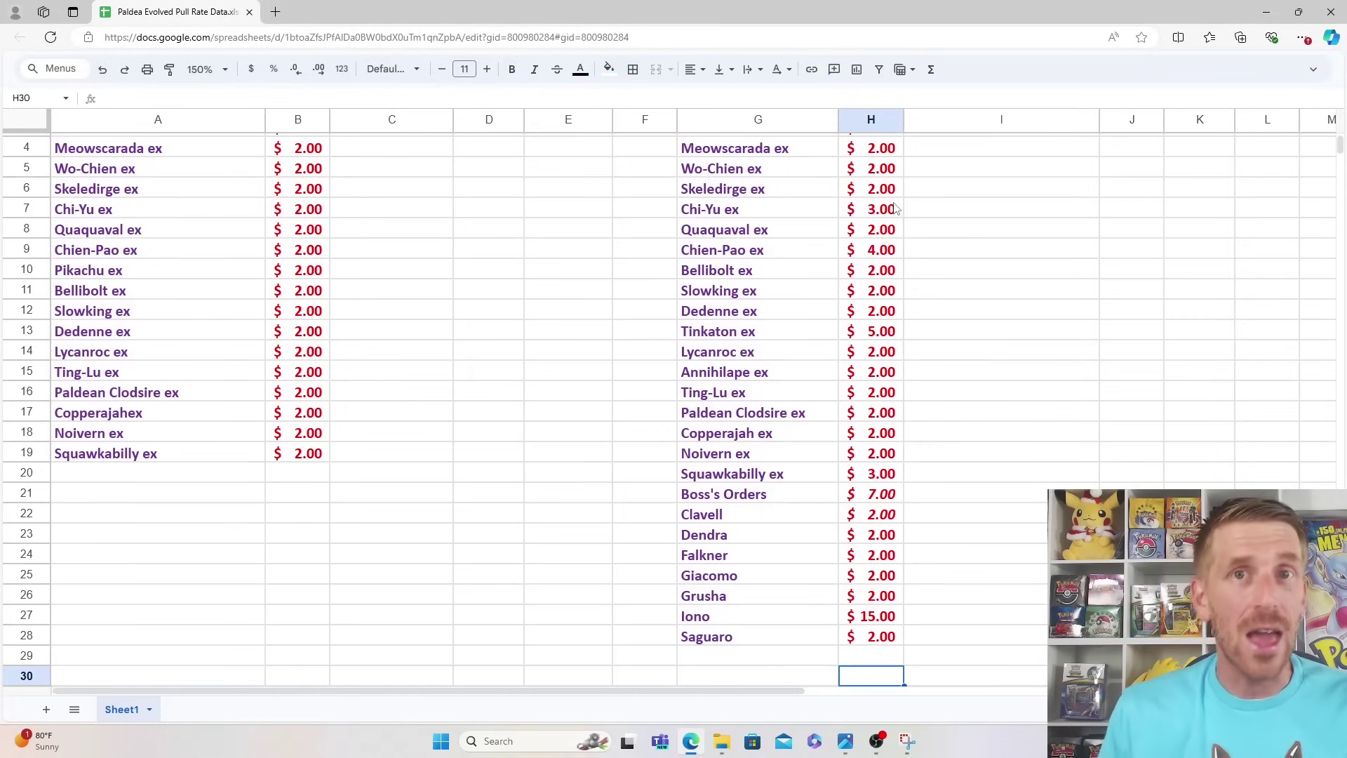
Look over the Special Illustration Rare prices from Meowscarada ex down to Boss's Orders
key("Down")
key("Down")
key("Down")
key("Down")
key("Down")
key("Down")
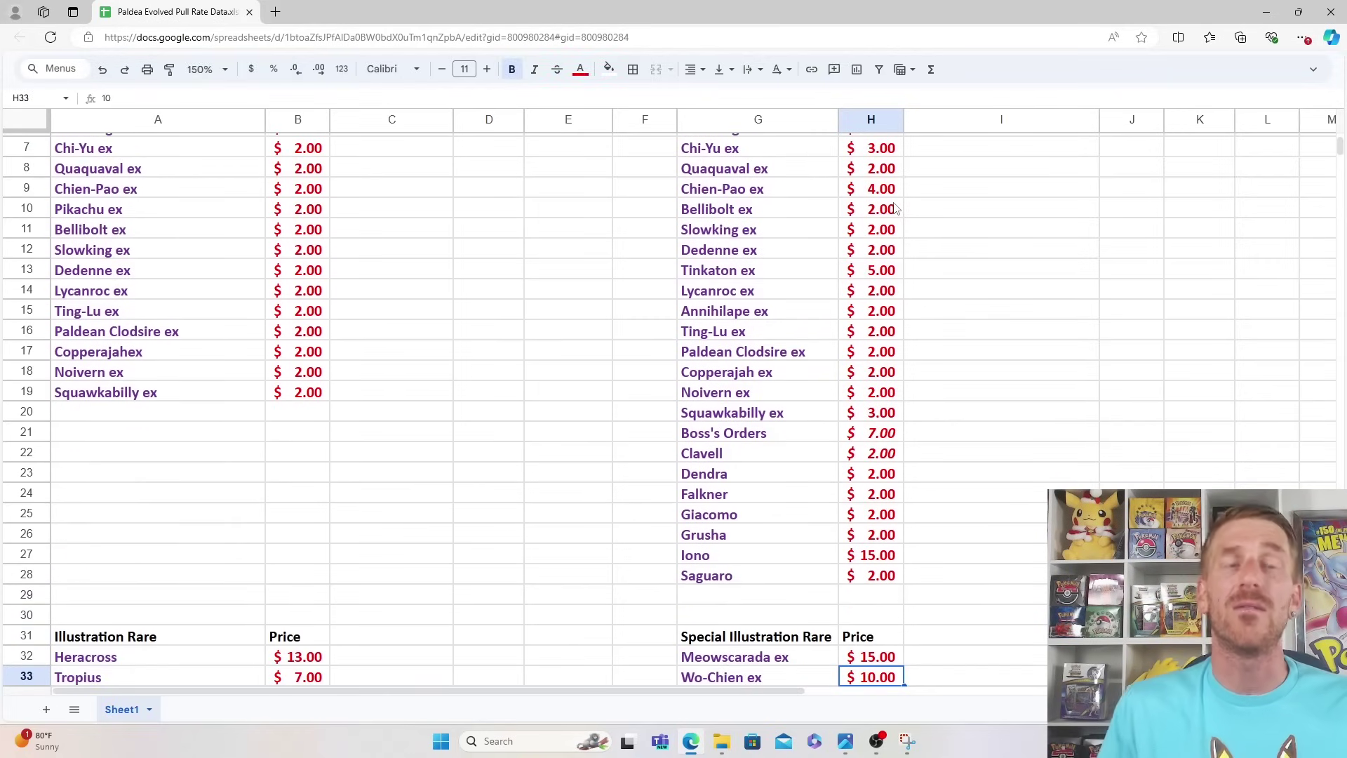
key("Down")
key("Down")
key("Down")
key("Down")
key("Down")
key("Down")
key("Down")
key("Down")
key("Down")
key("Down")
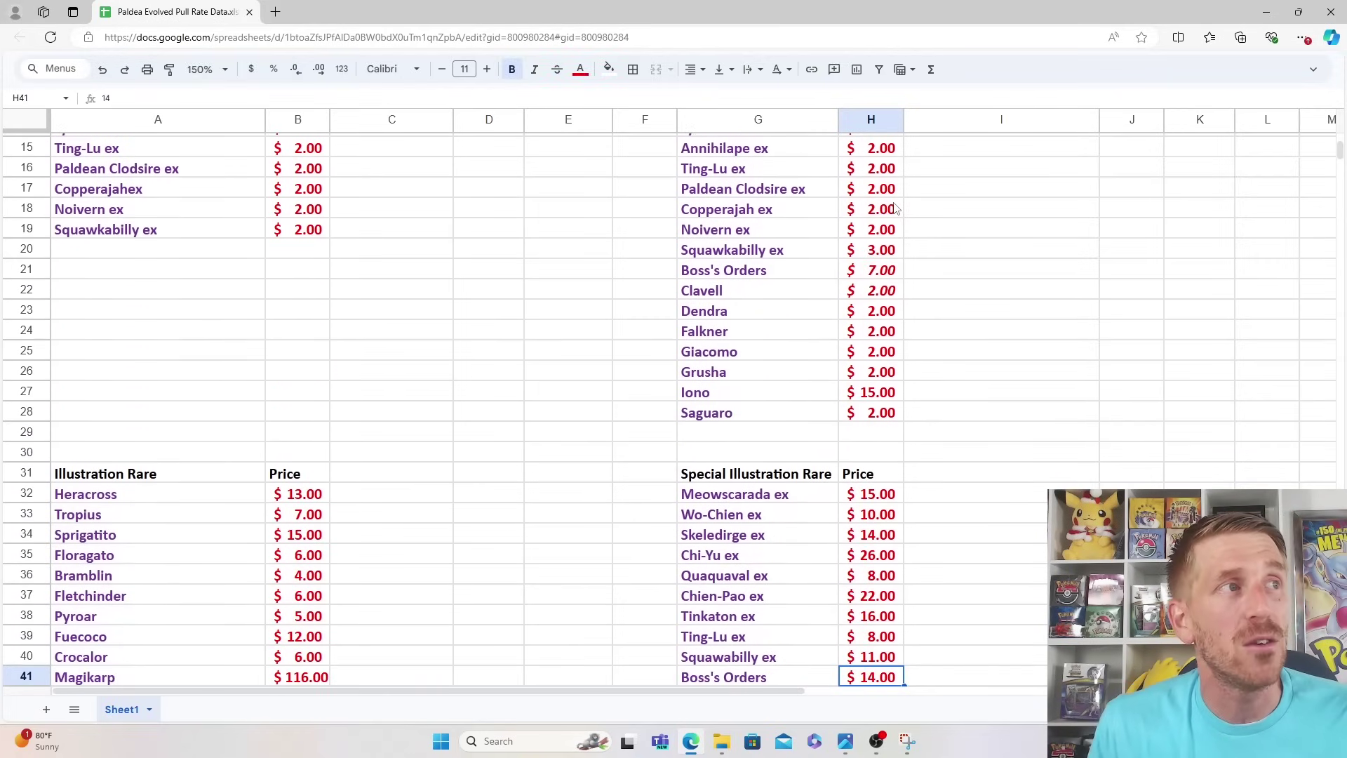
Look through the Illustration Rare card list down to Tinkatuff
key("Left")
key("Left")
key("Left")
key("Left")
key("Left")
key("Left")
key("Left")
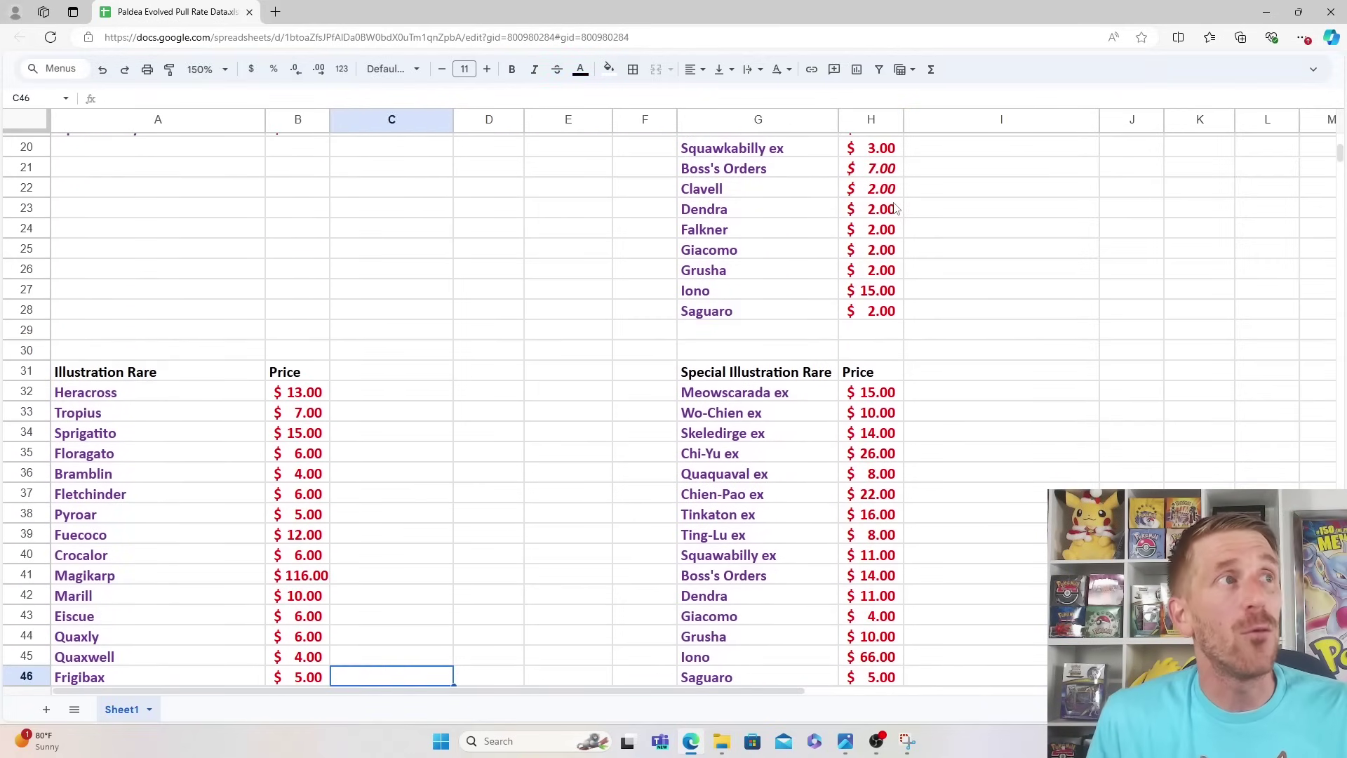
key("Down")
key("Down")
key("Down")
key("Down")
key("Down")
key("Down")
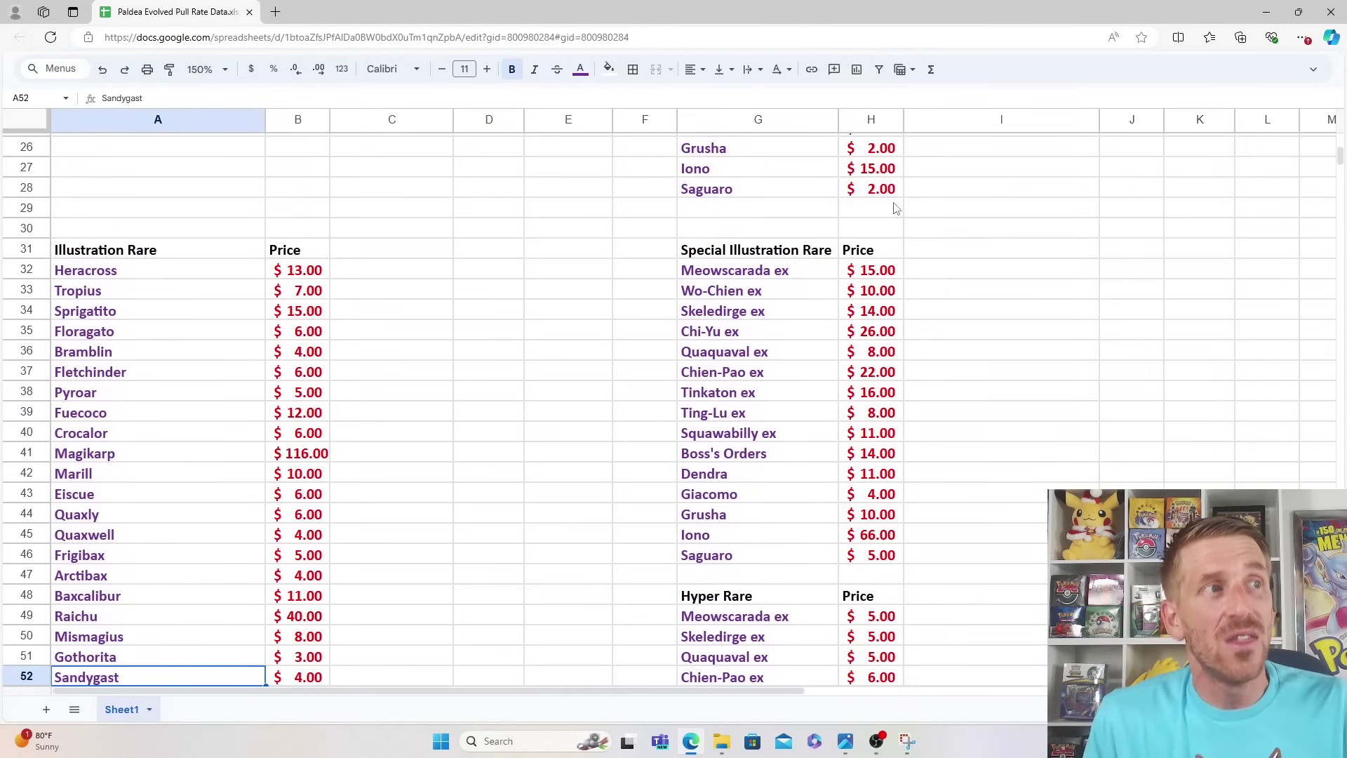
key("Down")
key("Down")
key("Down")
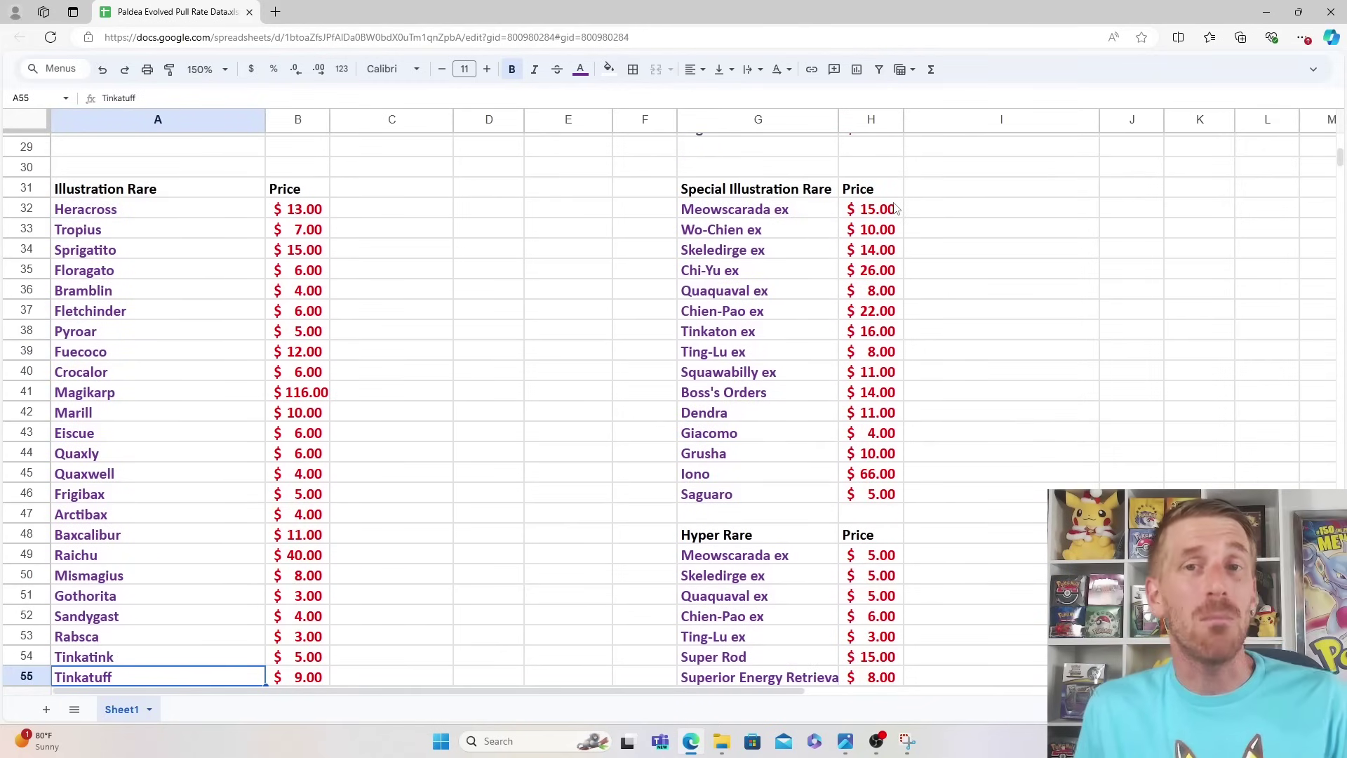
Return to the start of the Illustration Rare list and examine the Heracross, Tropius and Sprigatito prices
key("Up")
key("Up")
key("Up")
key("Up")
key("Up")
key("Up")
key("Up")
key("Up")
key("Up")
key("Up")
key("Up")
key("Up")
key("Up")
key("Up")
key("Up")
key("Up")
key("Up")
key("Up")
key("Up")
key("Up")
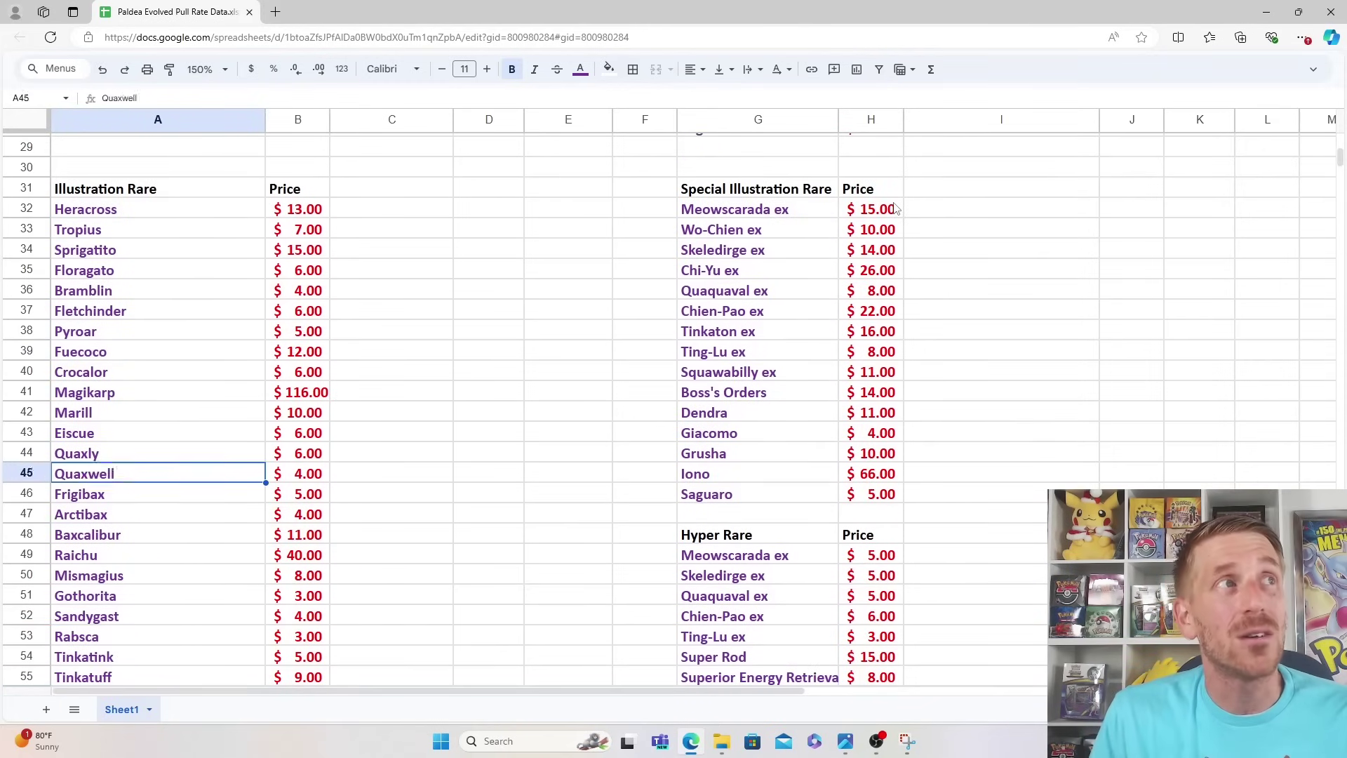
key("Up")
key("Right")
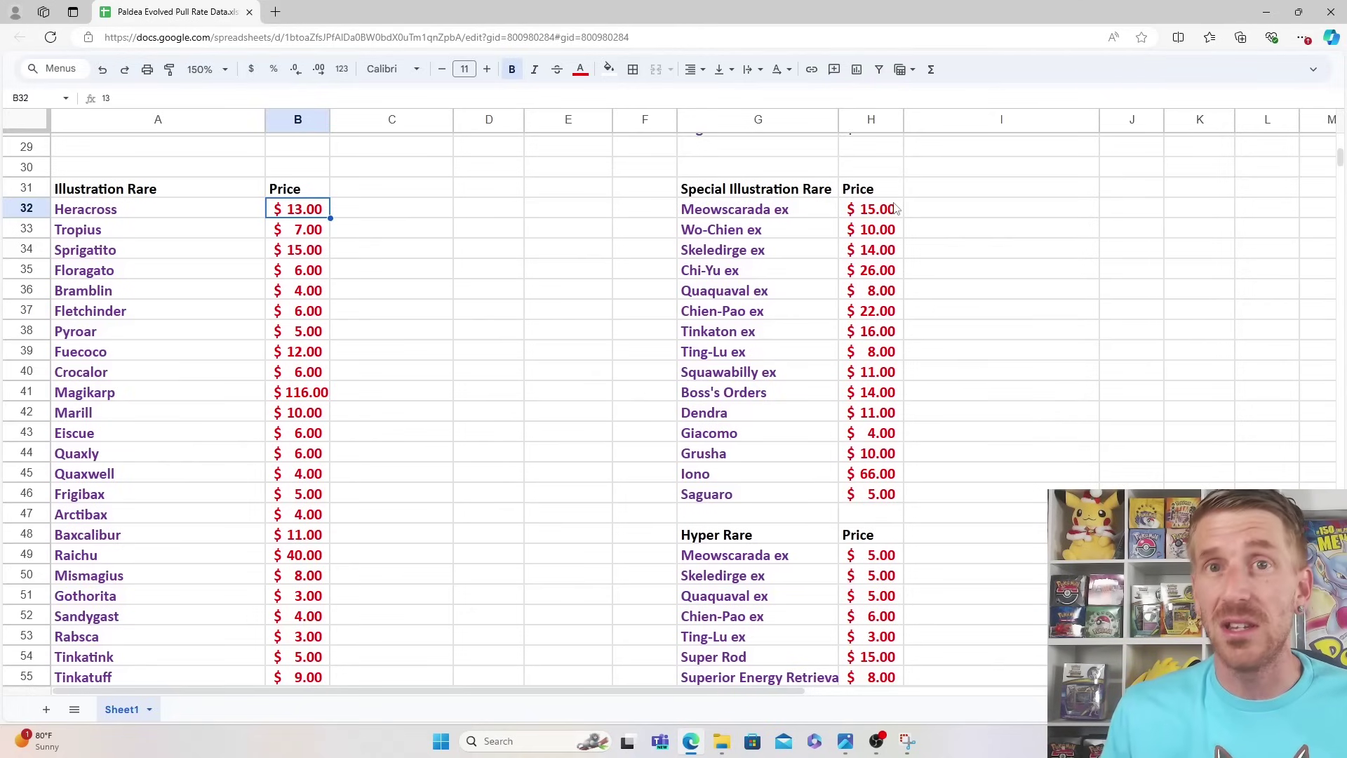
key("Down")
key("Down")
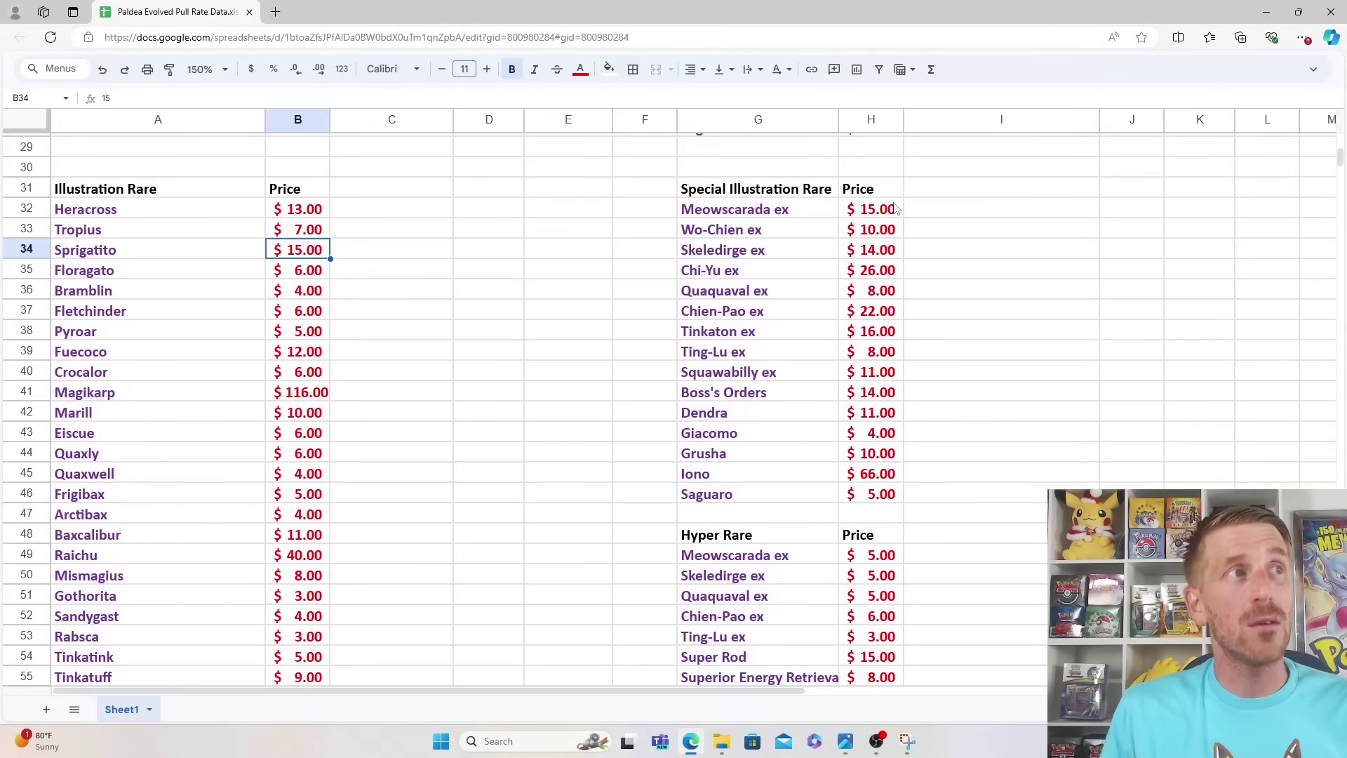
key("Up")
key("Up")
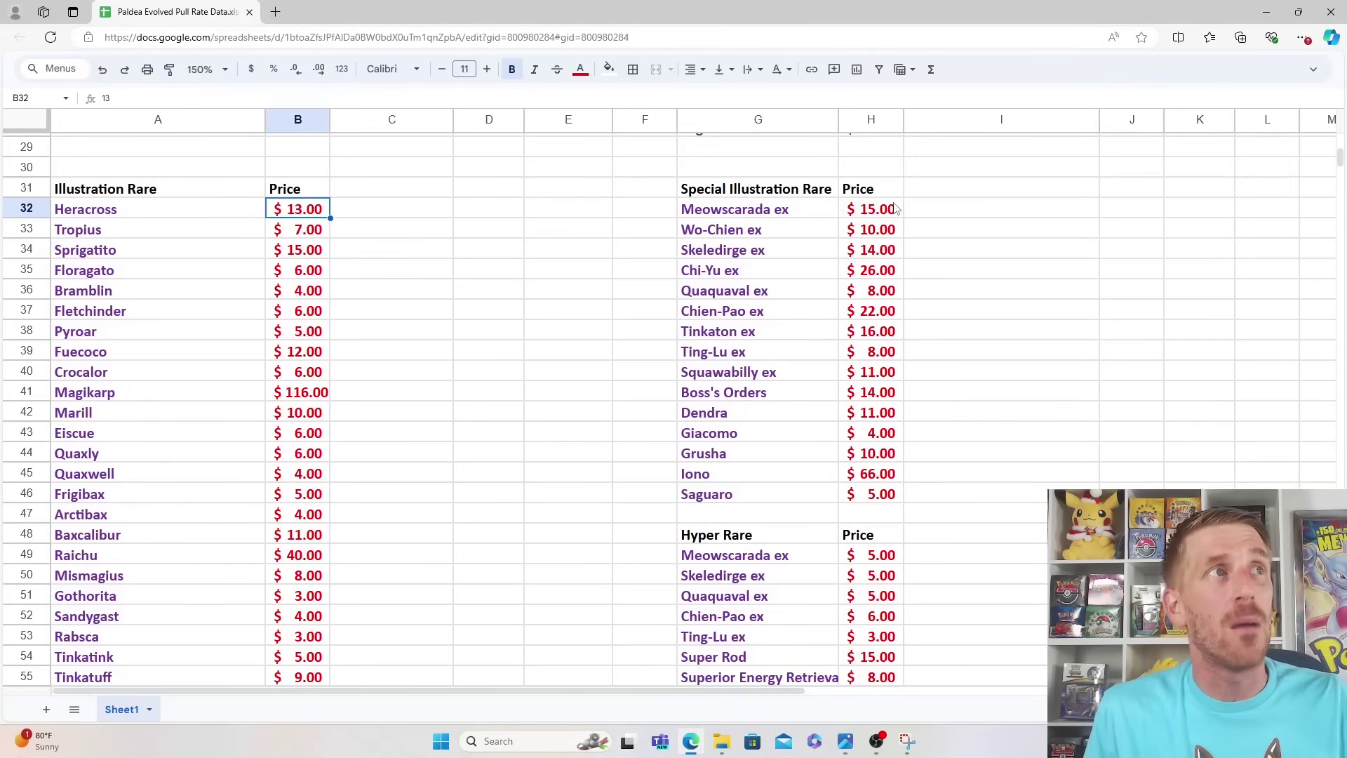
Examine the Illustration Rare prices from the list's heading down to Bramblin
key("Up")
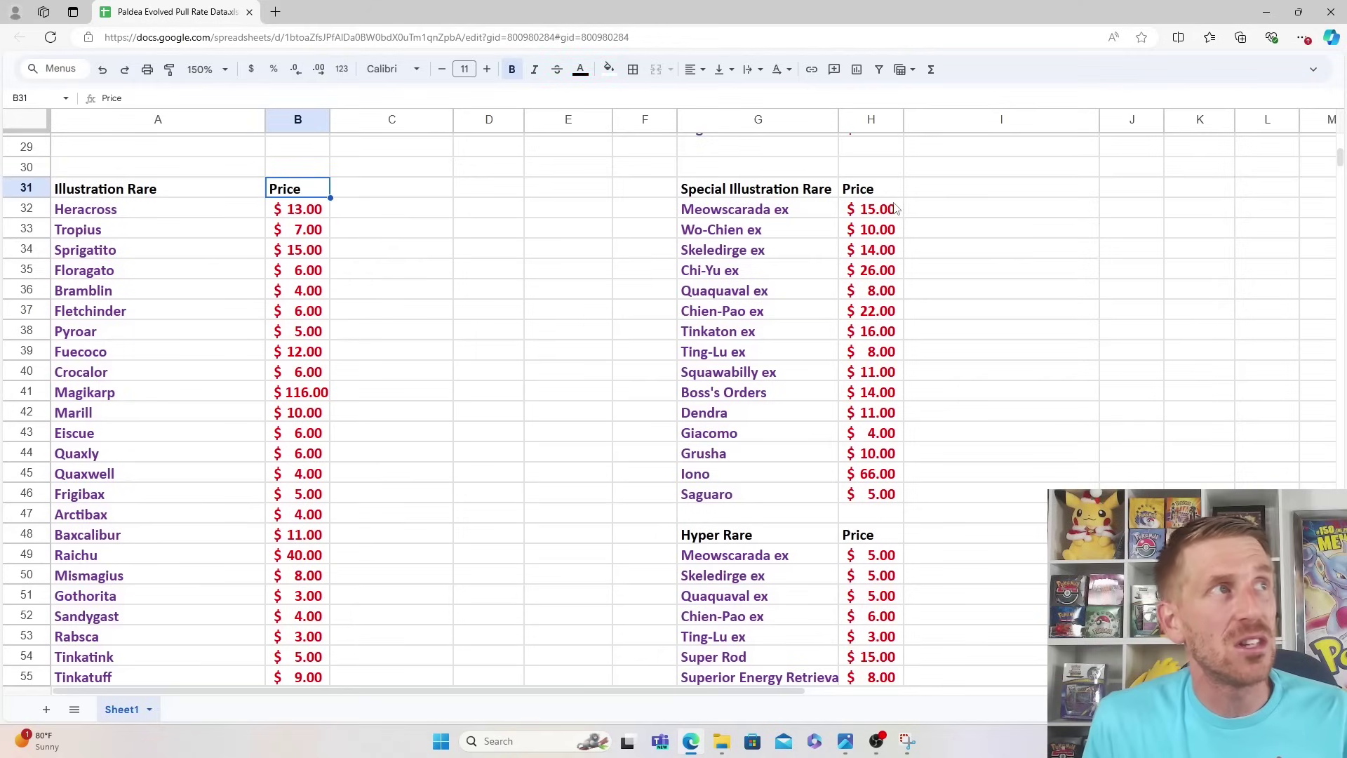
key("Down")
key("Down")
key("Down")
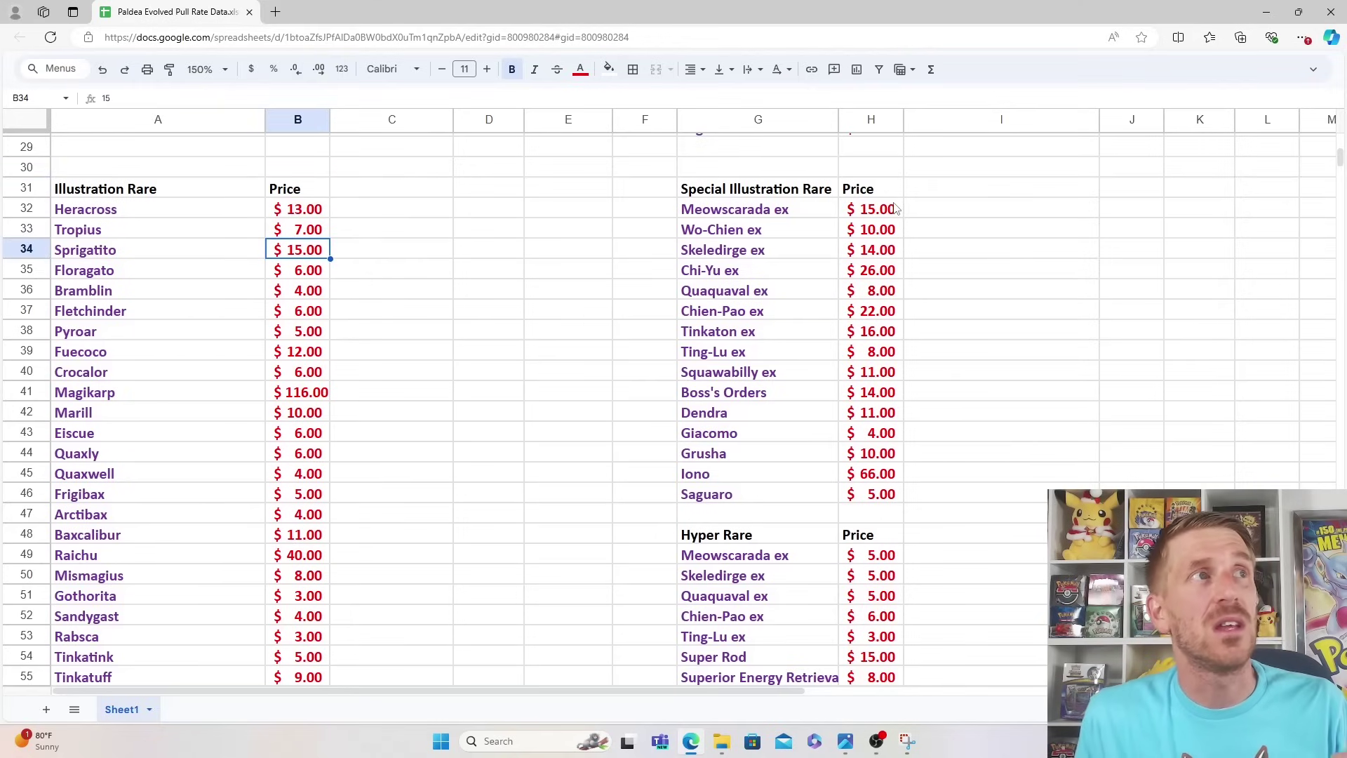
key("Down")
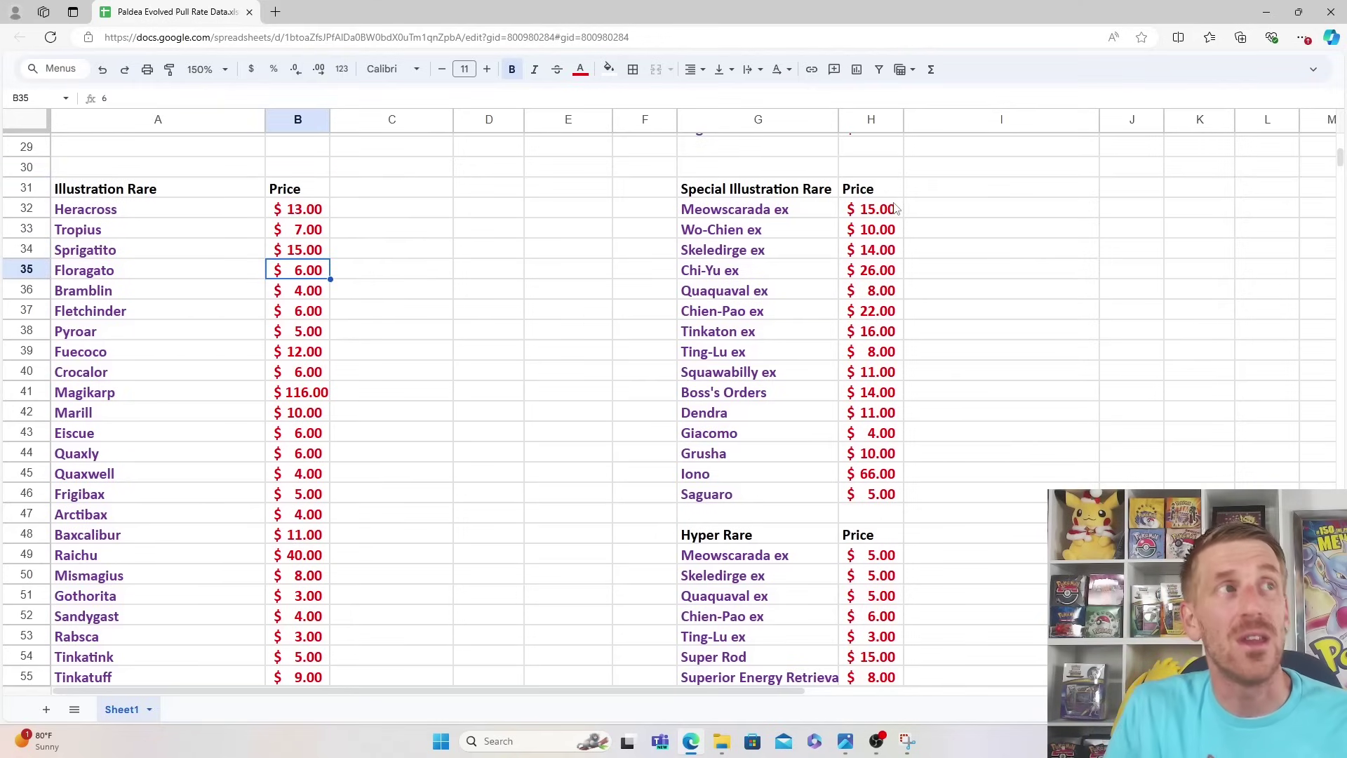
key("Down")
key("Up")
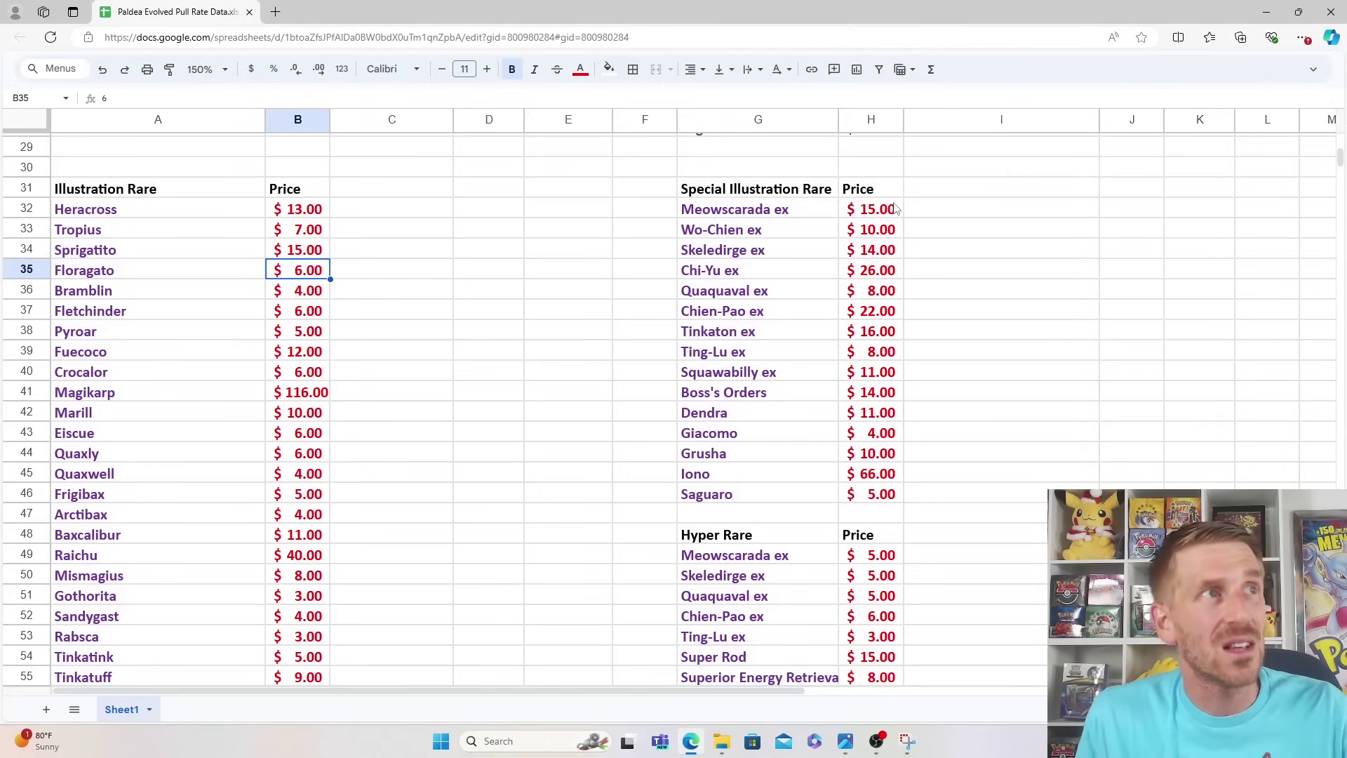
key("Down")
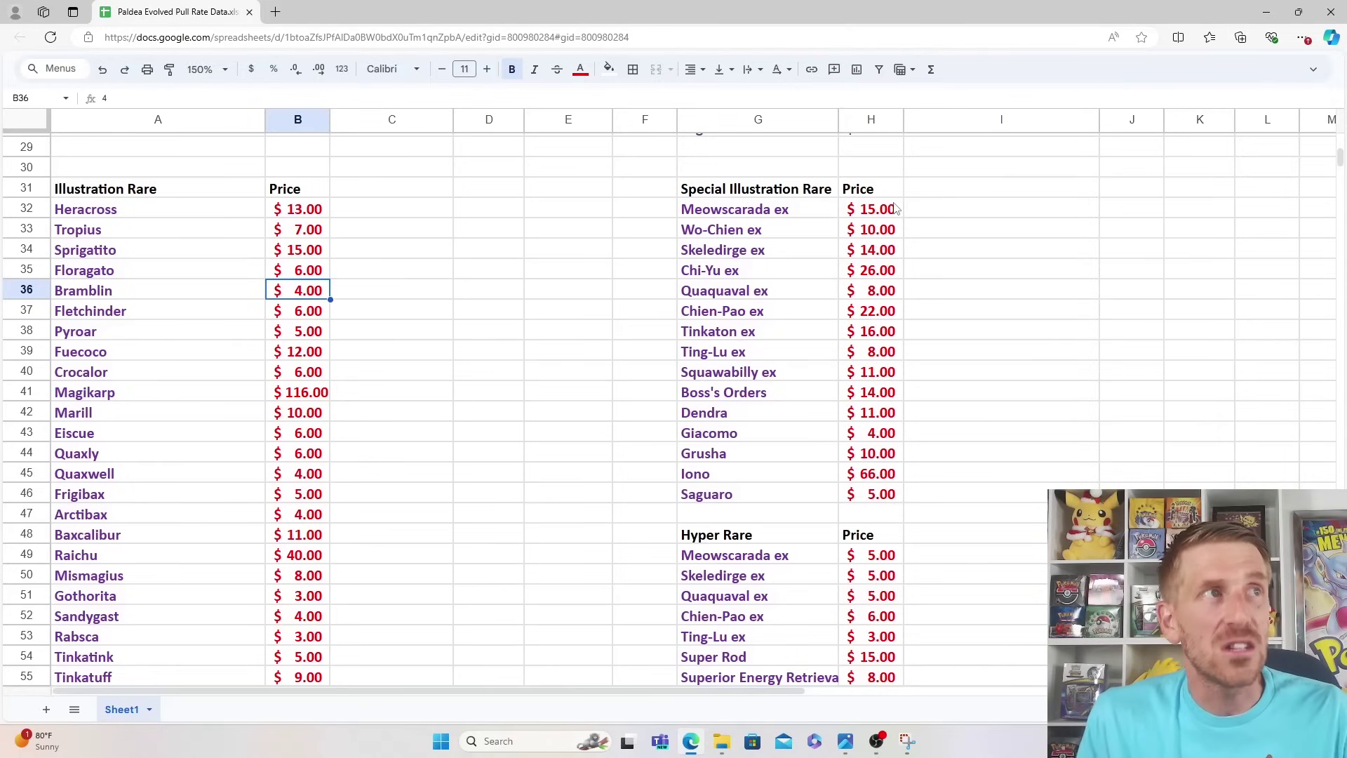
Examine the Illustration Rare prices from Fletchinder through Frigibax
key("Down")
key("Down")
key("Down")
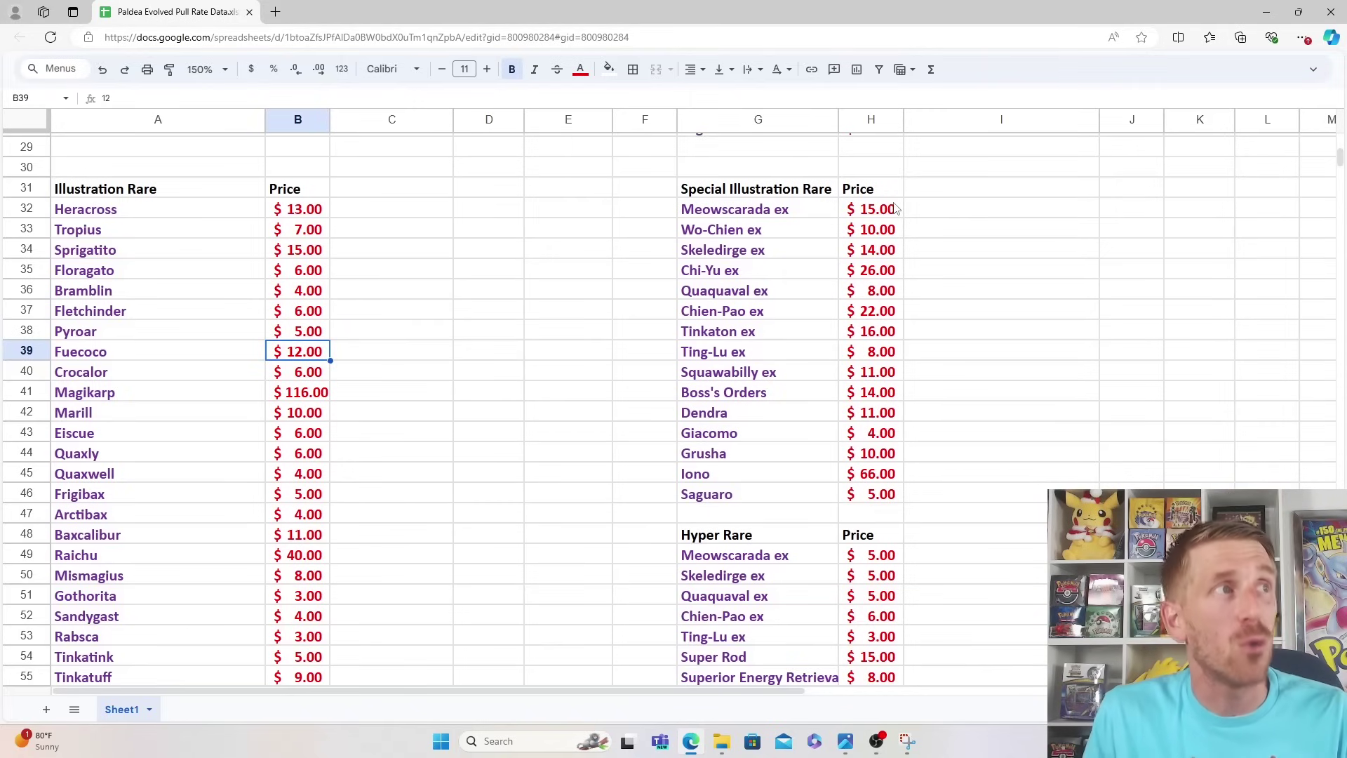
key("Down")
key("Down")
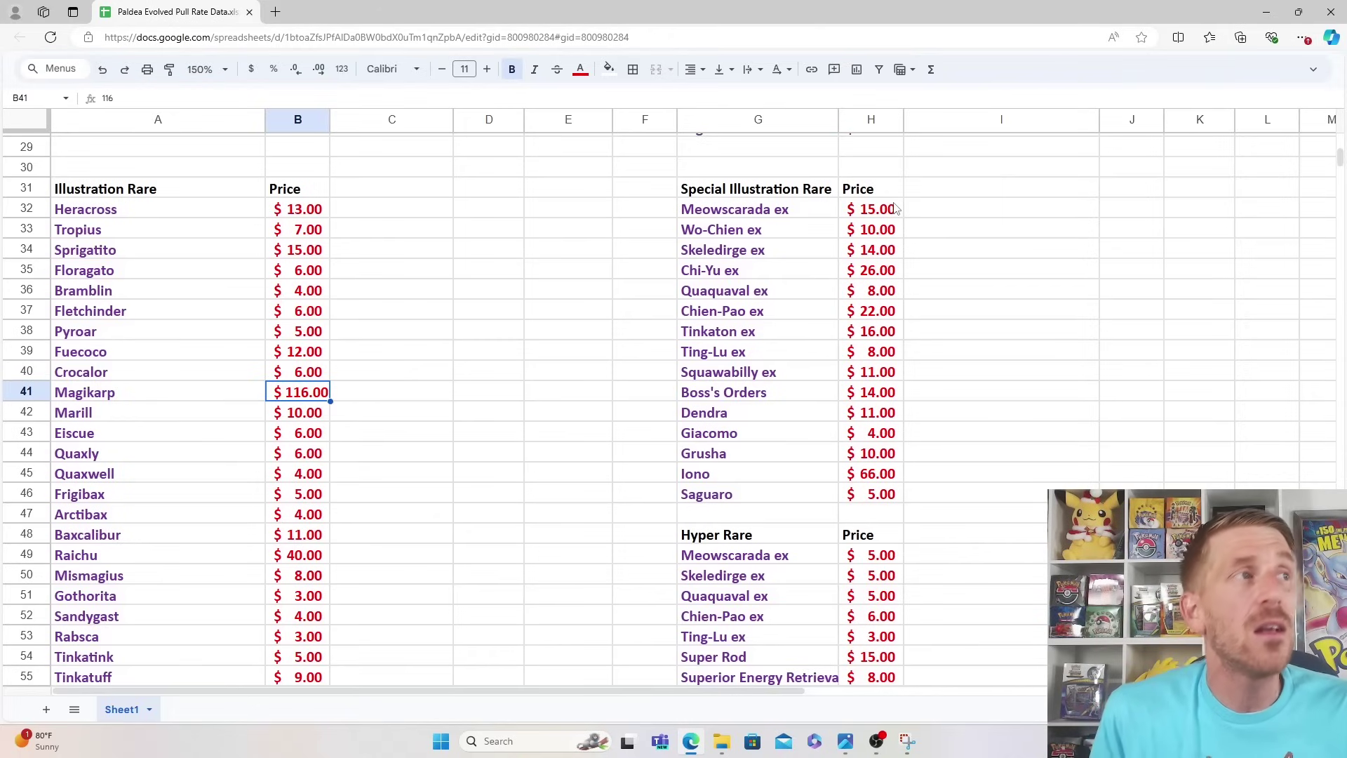
key("Down")
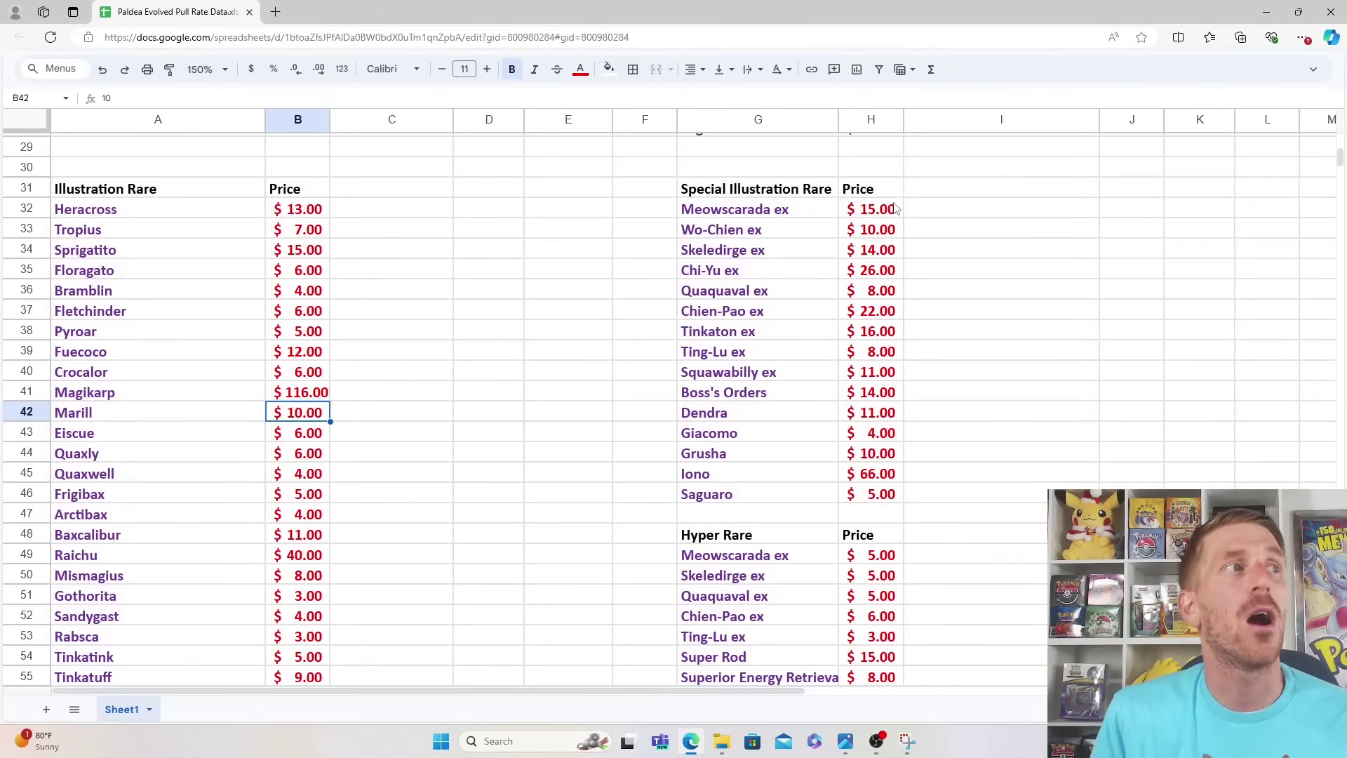
key("Down")
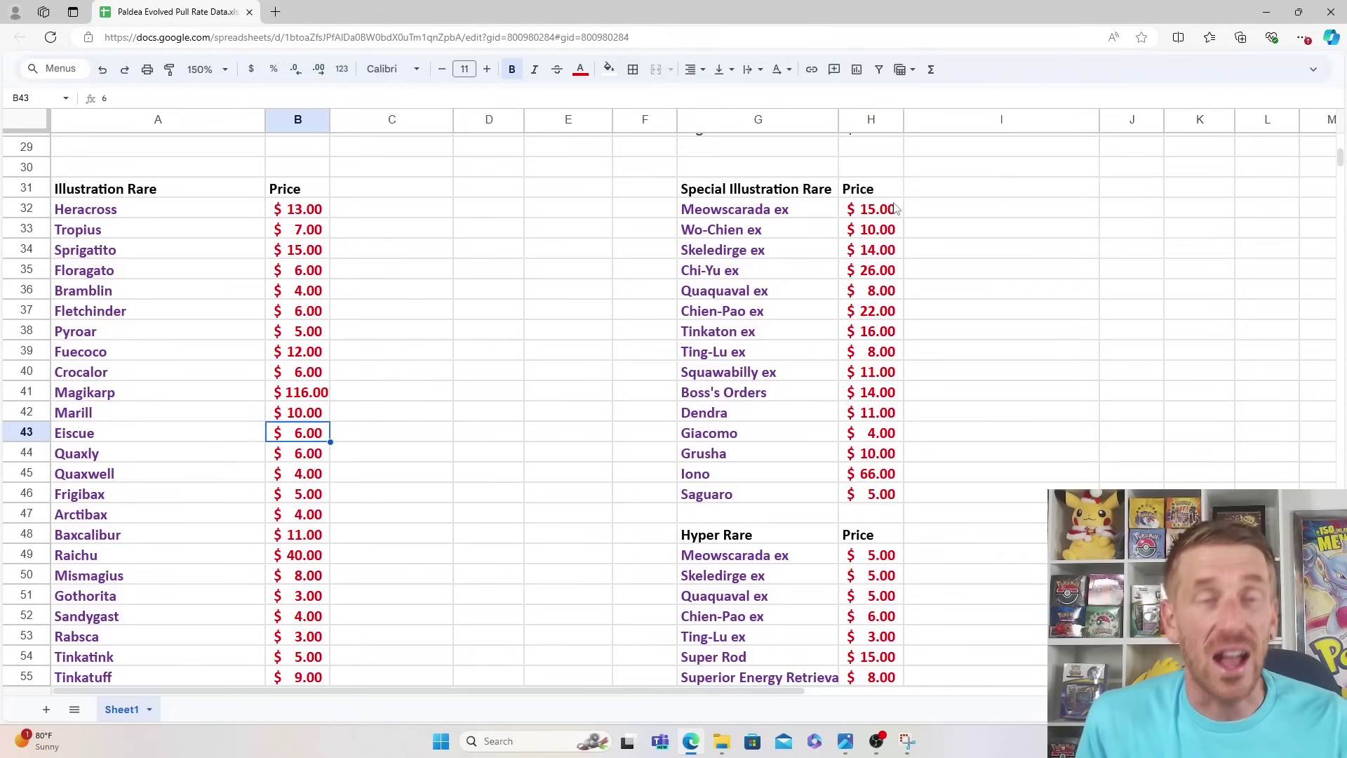
key("Down")
key("Down")
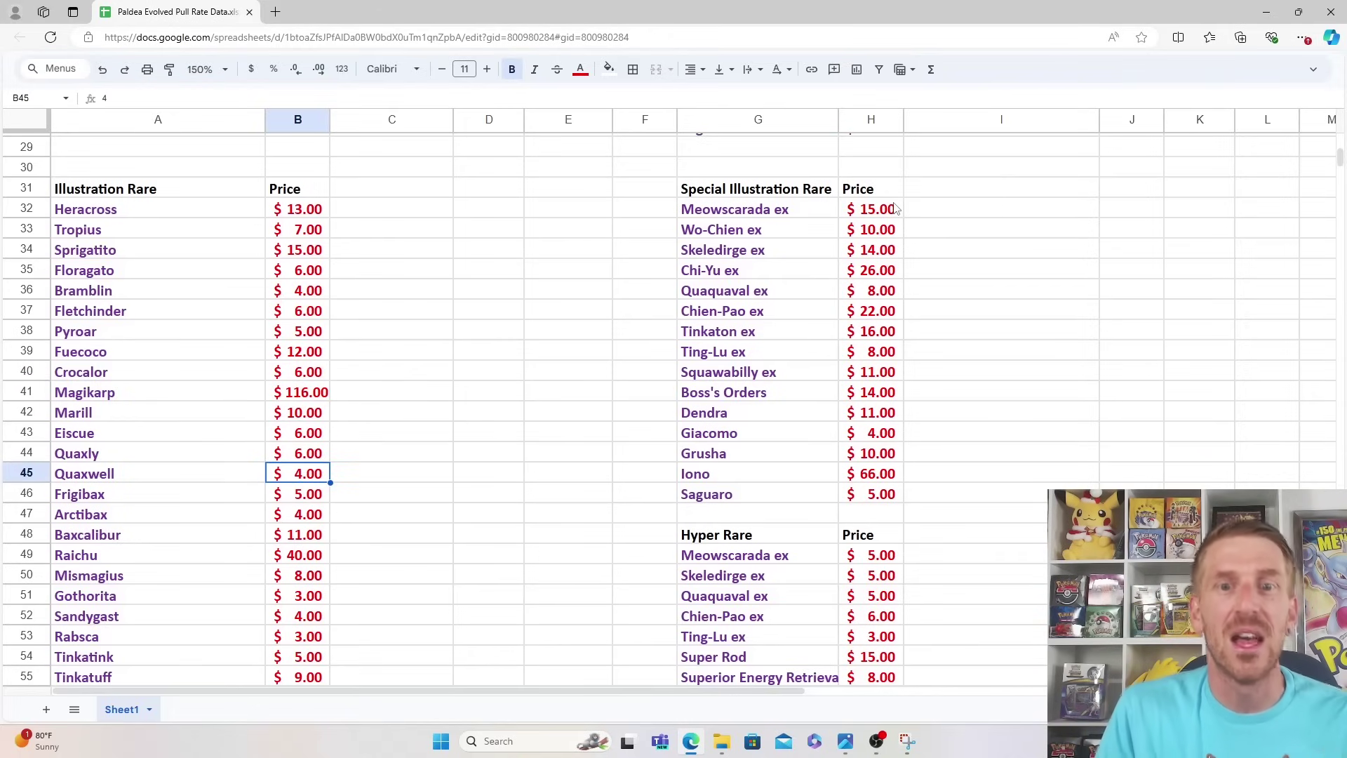
key("Down")
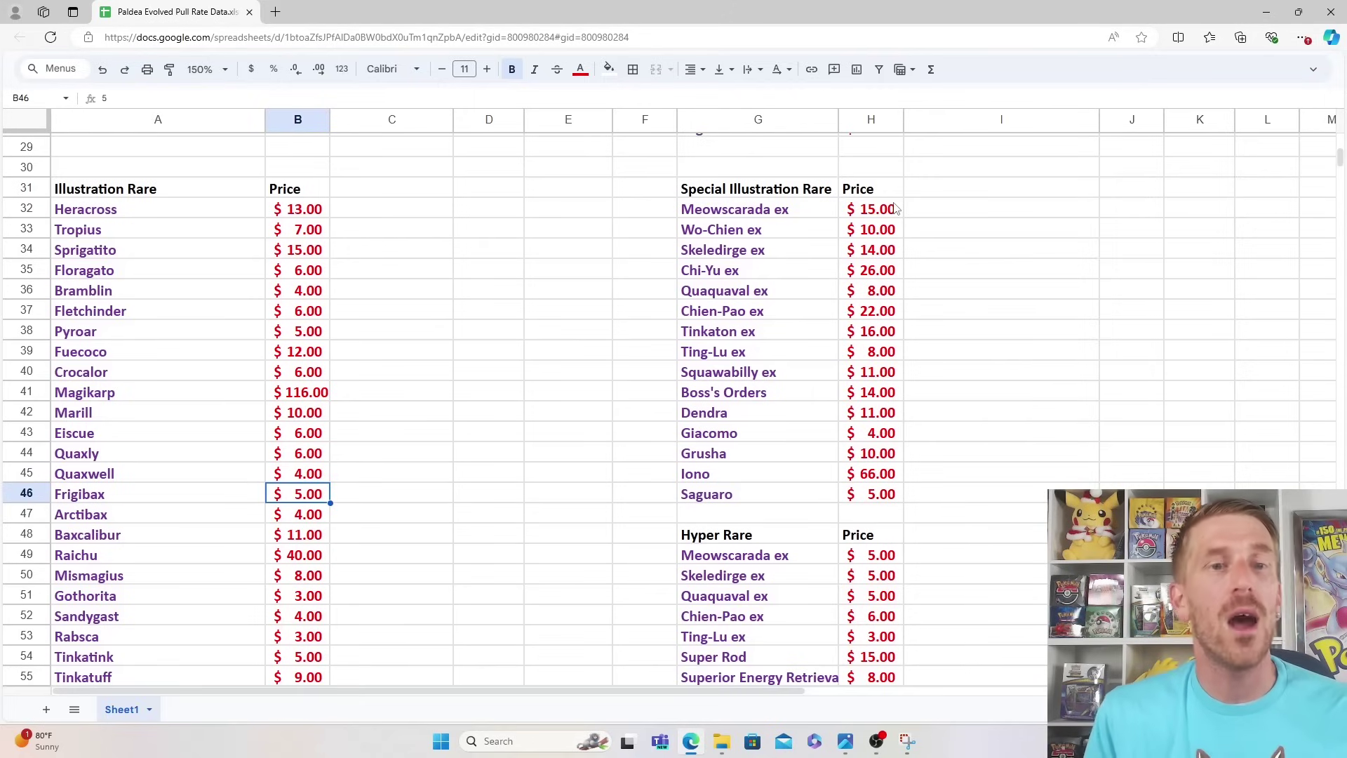
Examine the Illustration Rare prices from Arctibax through Tinkatink
key("Down")
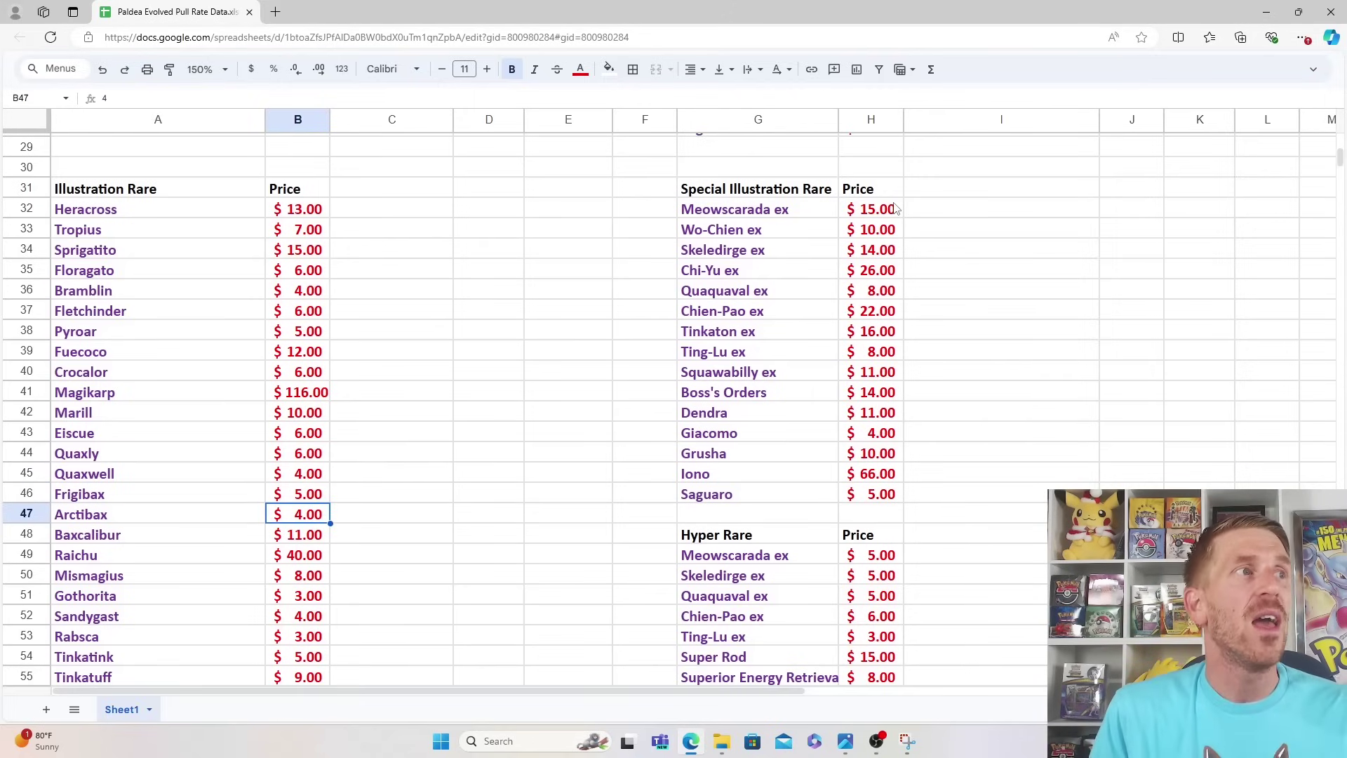
key("Down")
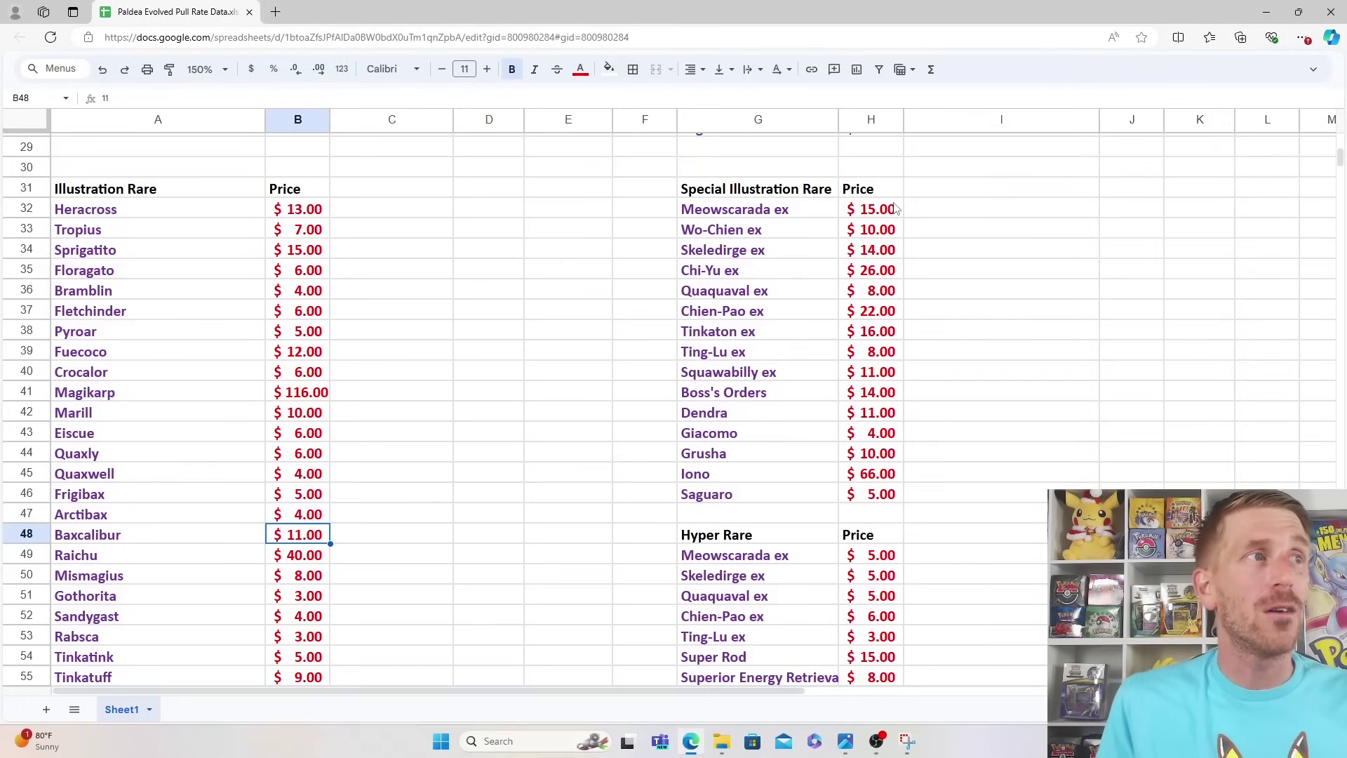
key("Down")
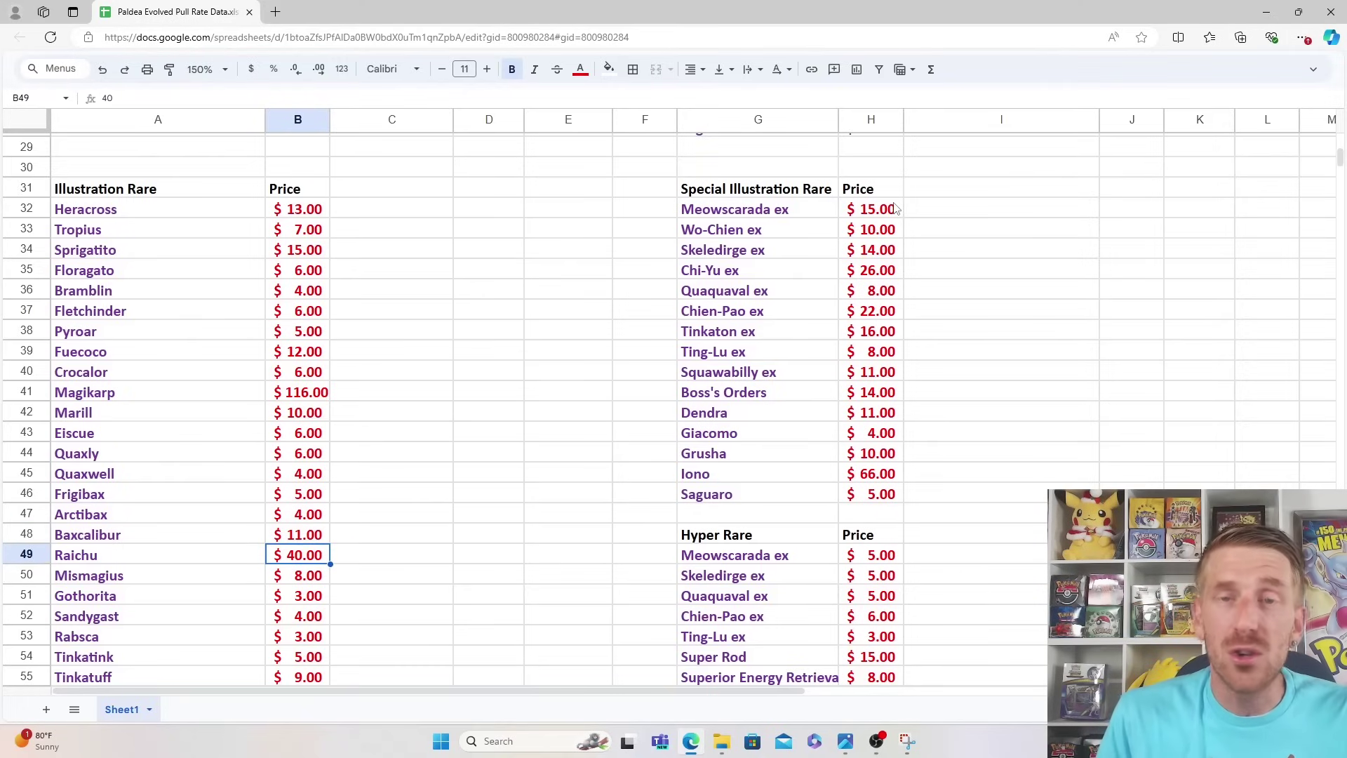
key("Down")
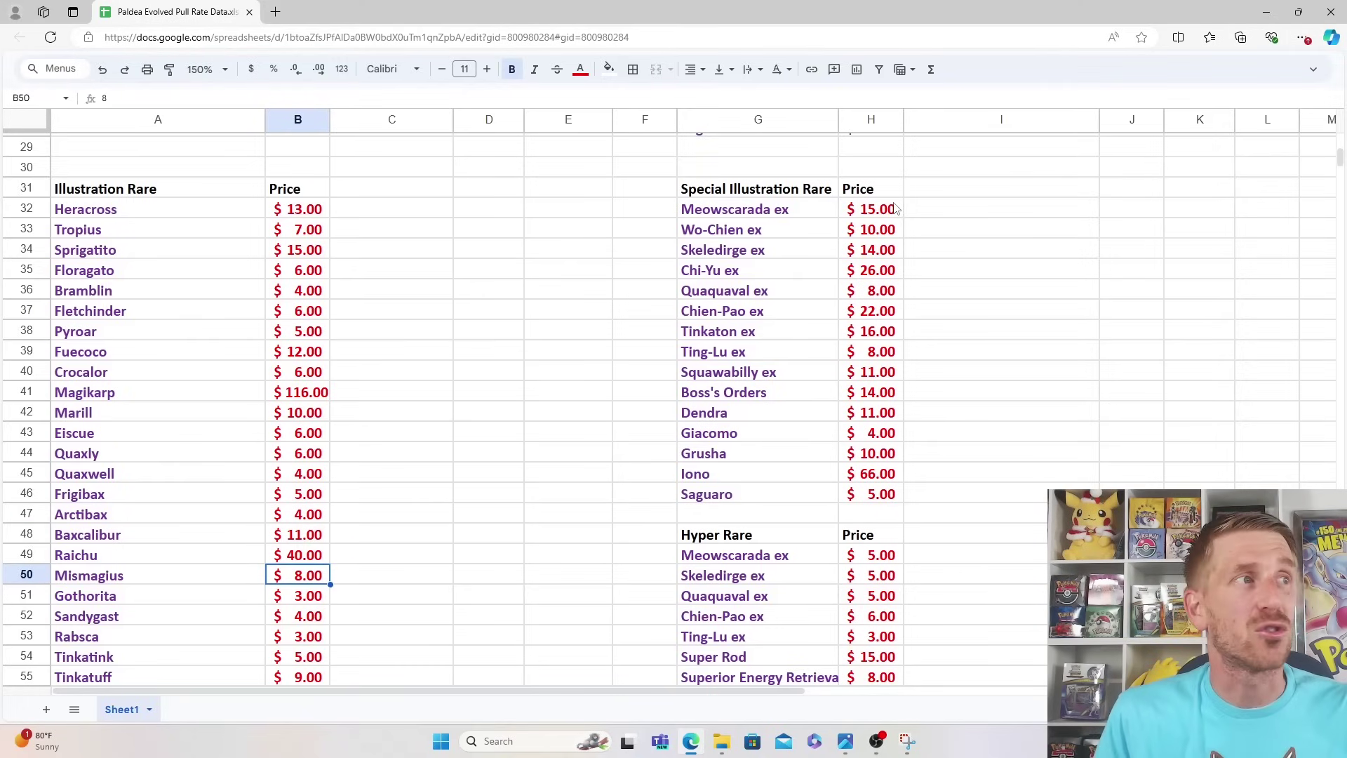
key("Down")
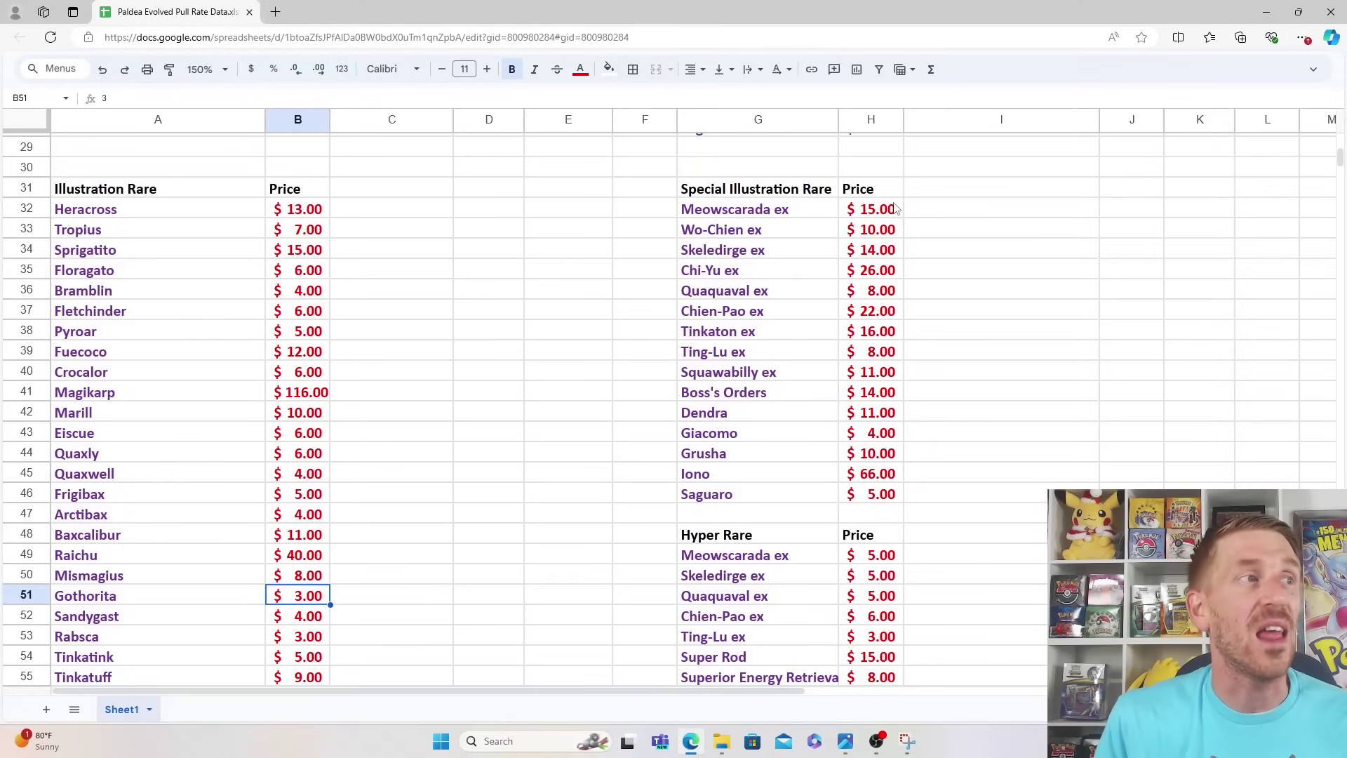
key("Down")
key("Down")
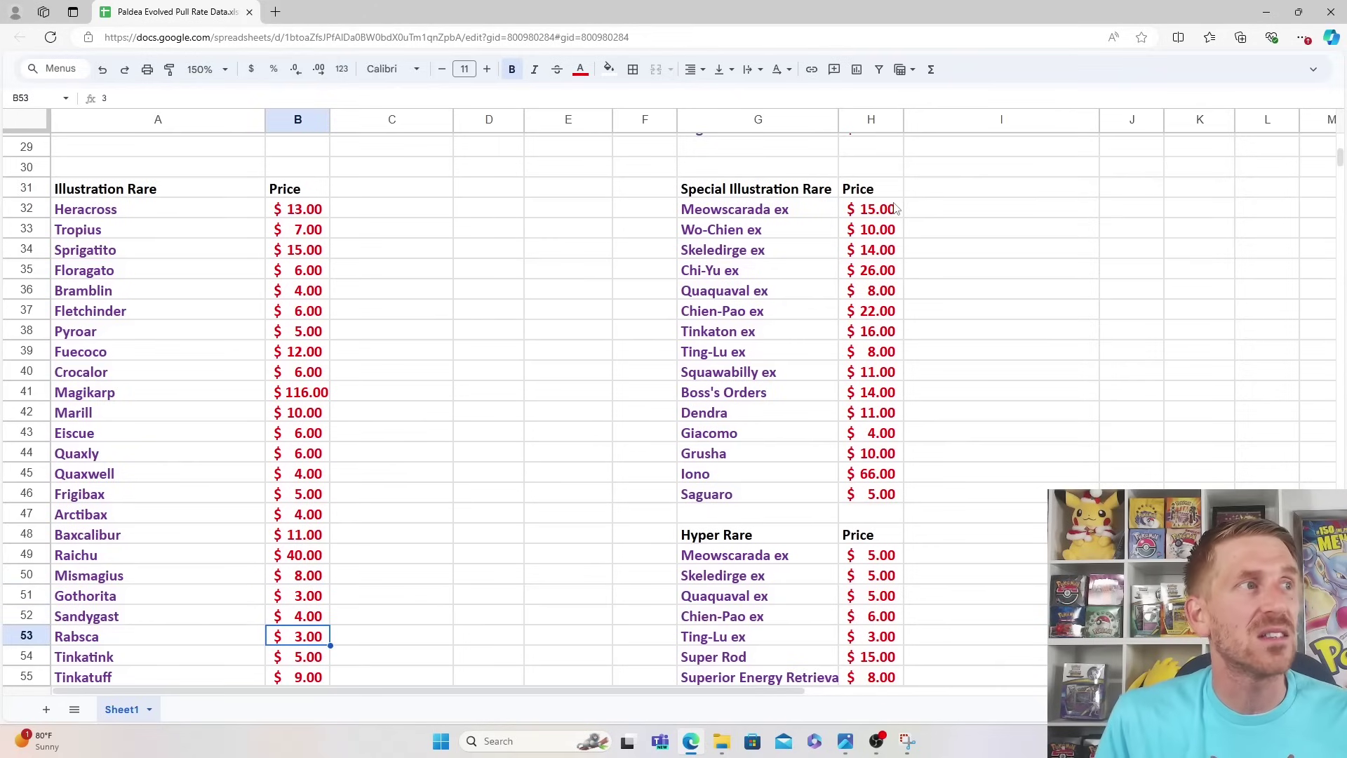
key("Down")
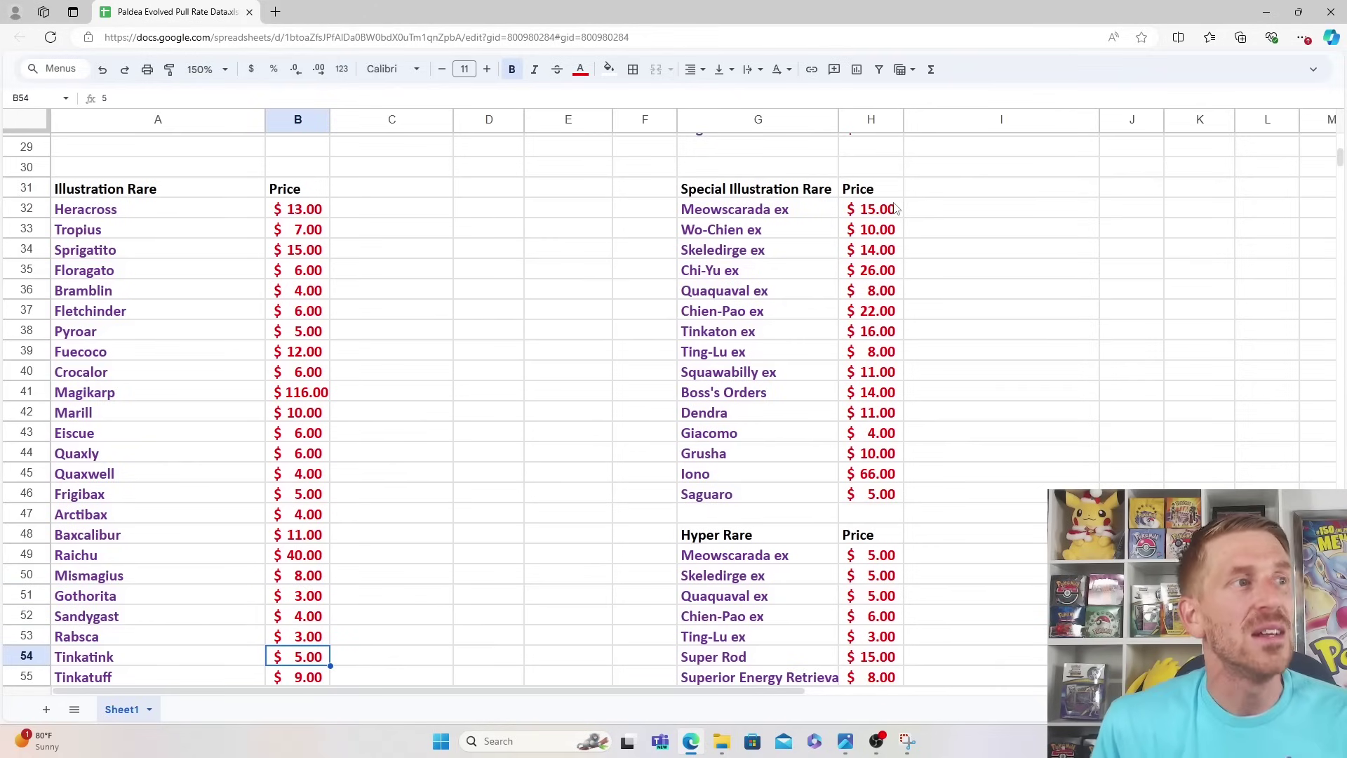
Examine the Illustration Rare prices of Tinkatuff and Paldean Tauros
key("Down")
key("Down")
key("Up")
key("Down")
key("Down")
key("Down")
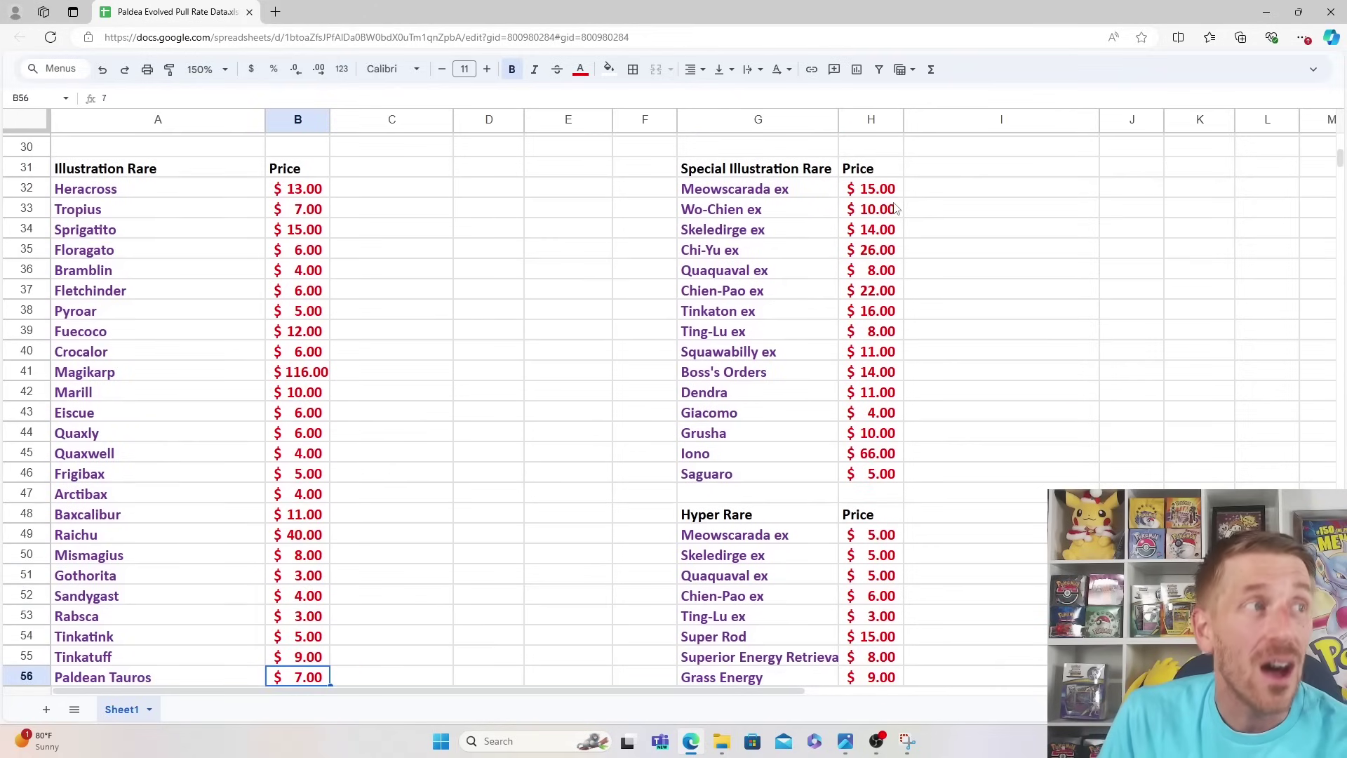
key("Up")
key("Up")
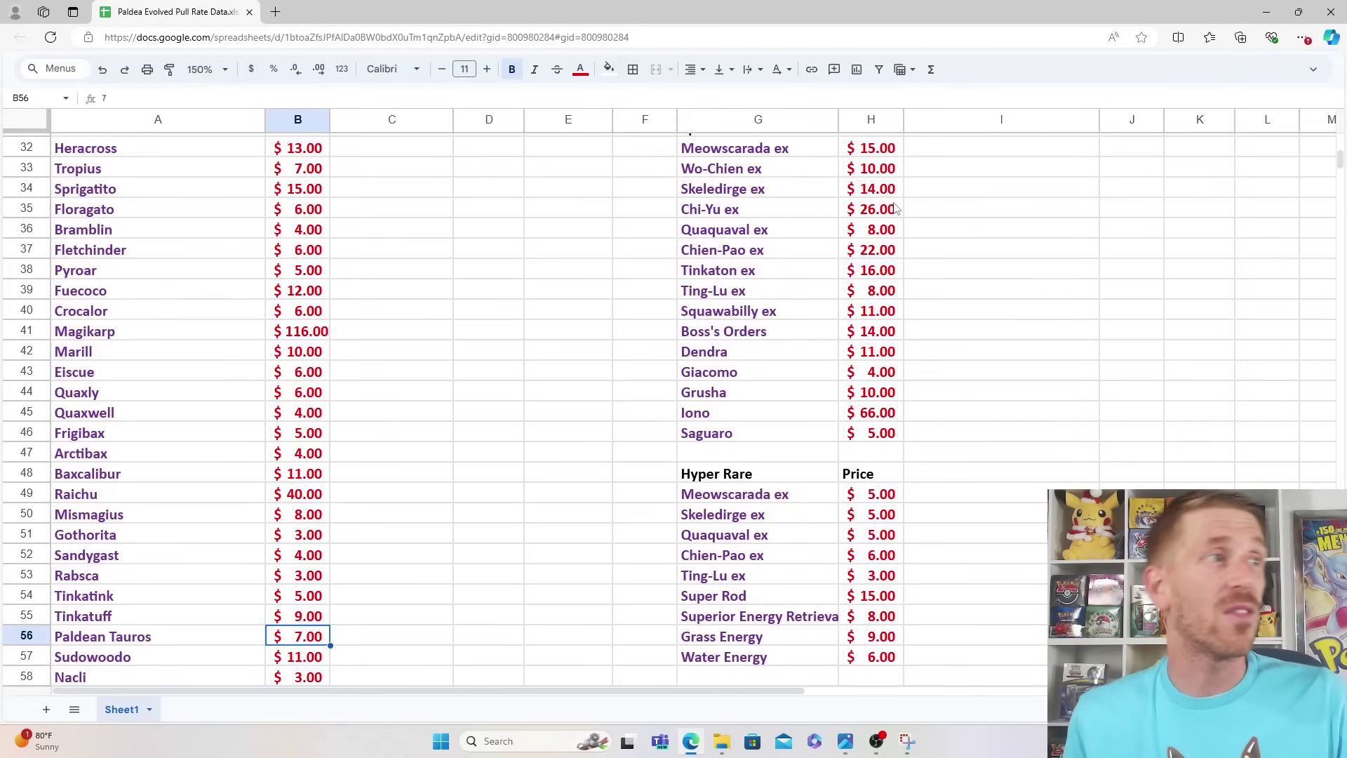
Examine the Illustration Rare prices of Sudowoodo, Nacli and Paldean Wooper
key("Down")
key("Down")
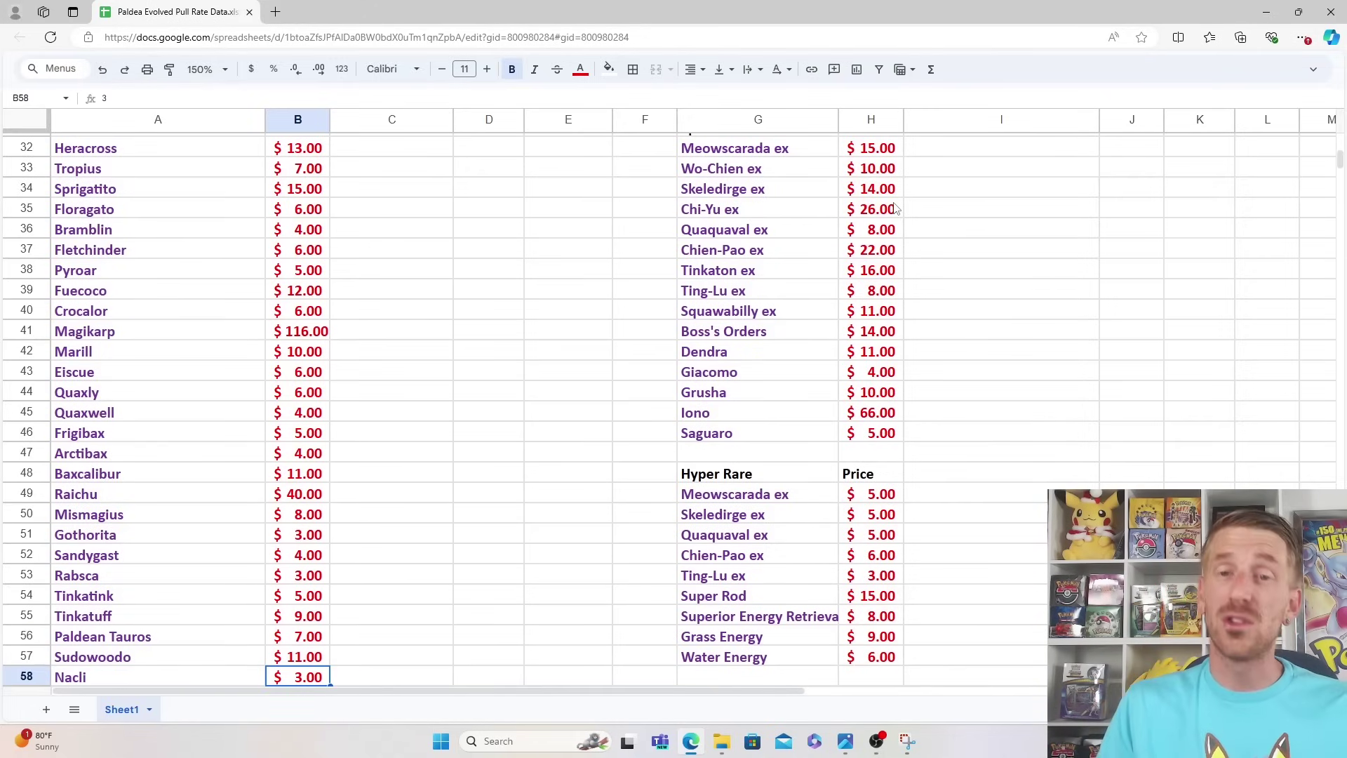
key("Down")
key("Down")
key("Up")
key("Up")
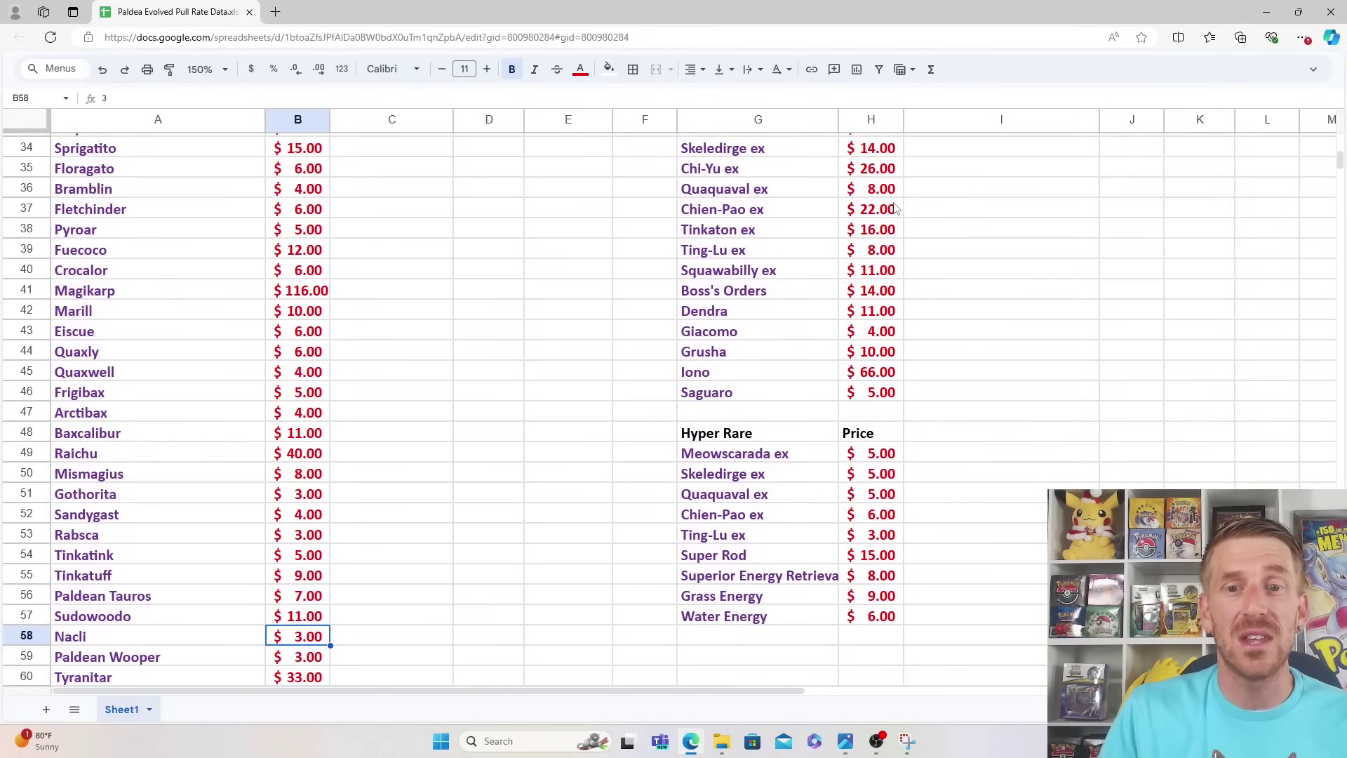
key("Down")
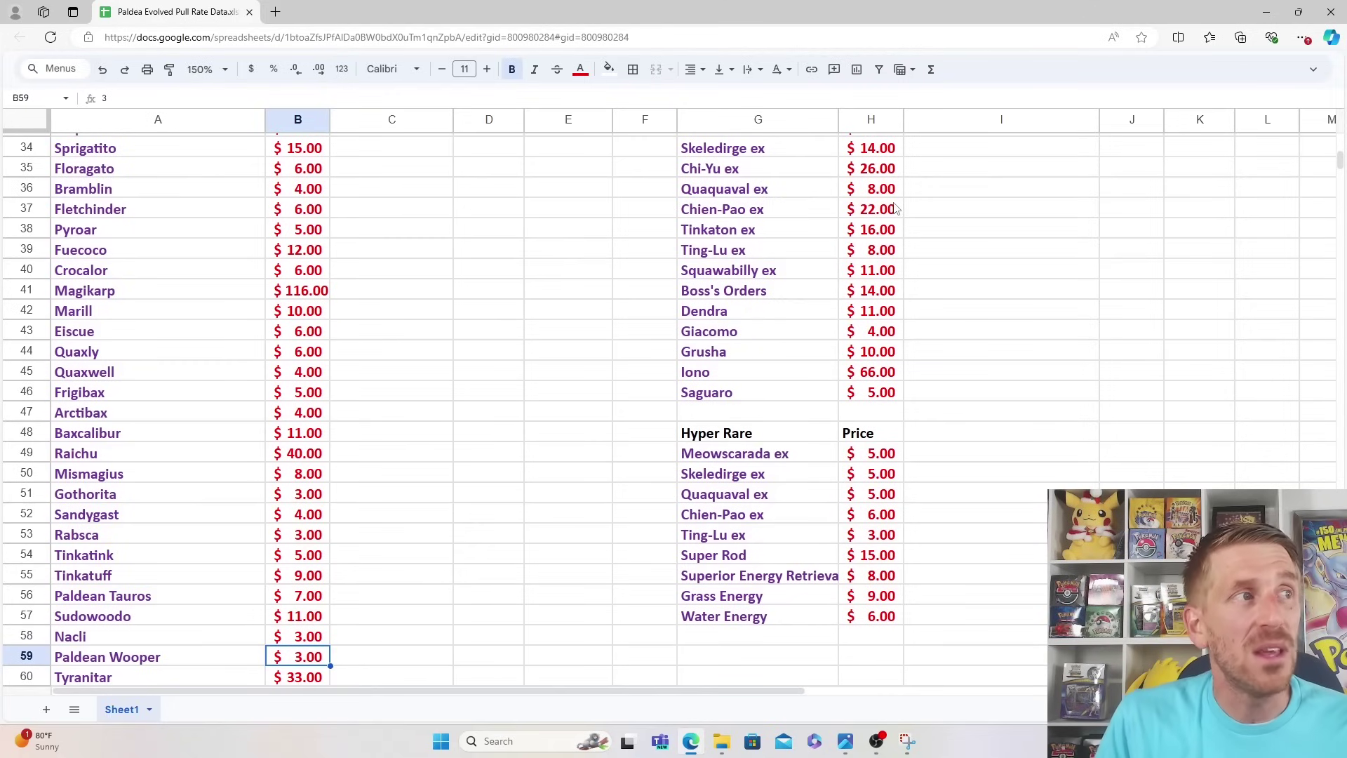
Examine the Illustration Rare prices of Tyranitar, Garafarai and Orthworm
key("Down")
key("Down")
key("Down")
key("Down")
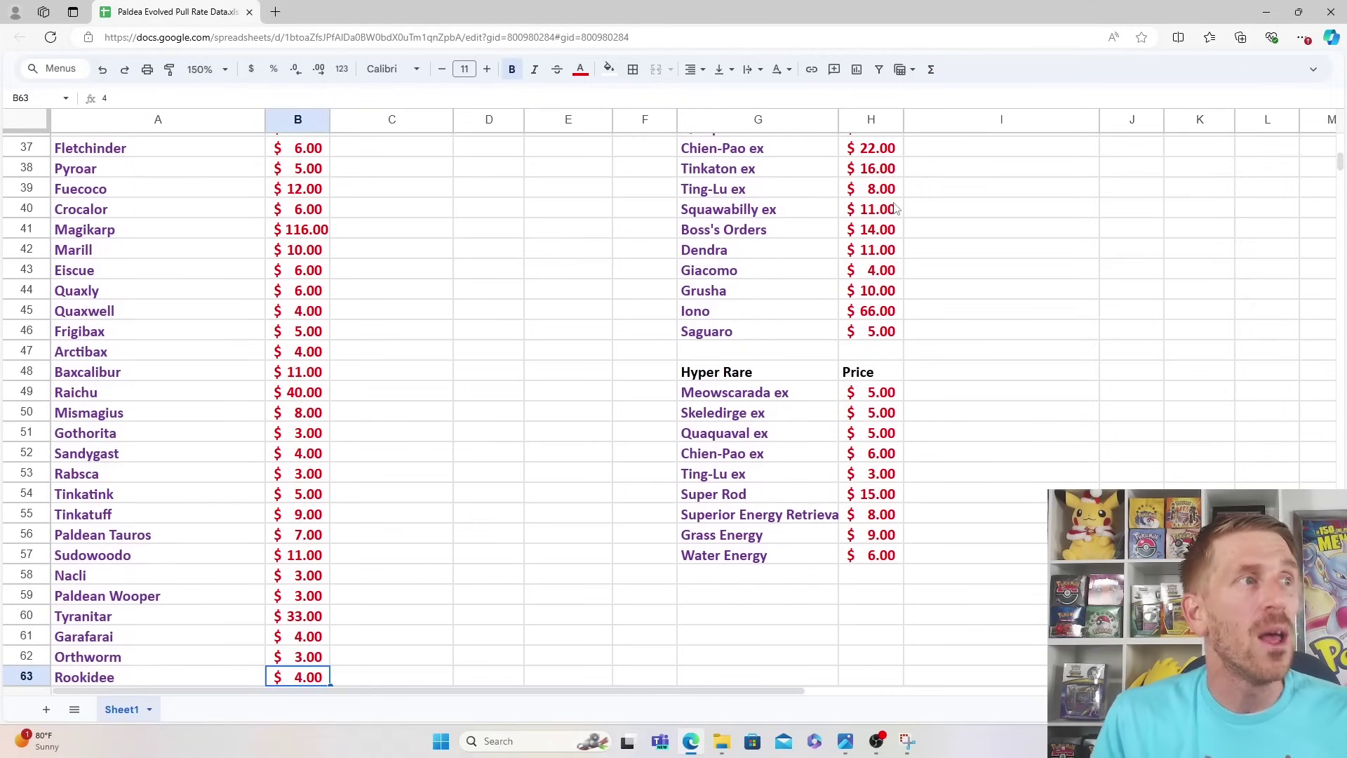
key("Up")
key("Up")
key("Up")
key("Down")
key("Down")
key("Down")
key("Down")
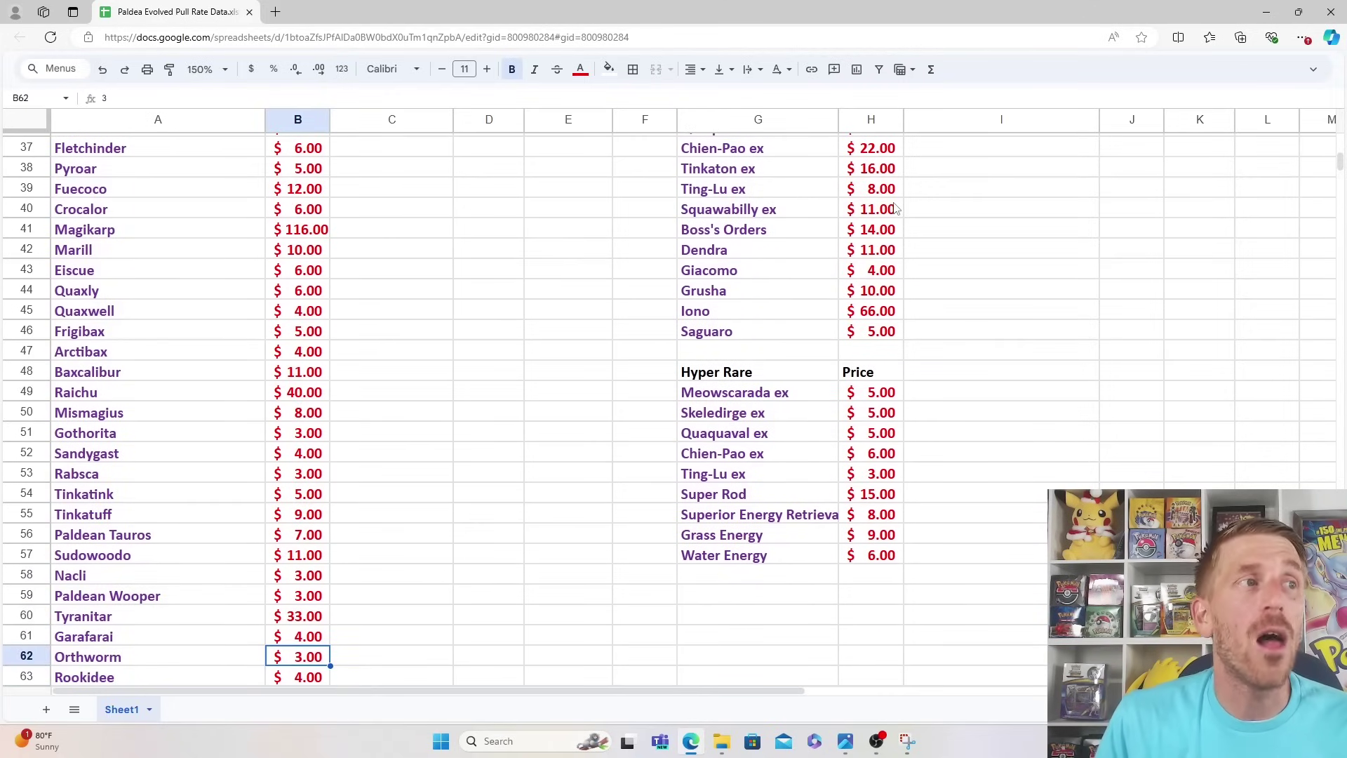
Look through the rest of the Illustration Rare list to its end below Dudunsparce
key("Down")
key("Down")
key("Down")
key("Down")
key("Down")
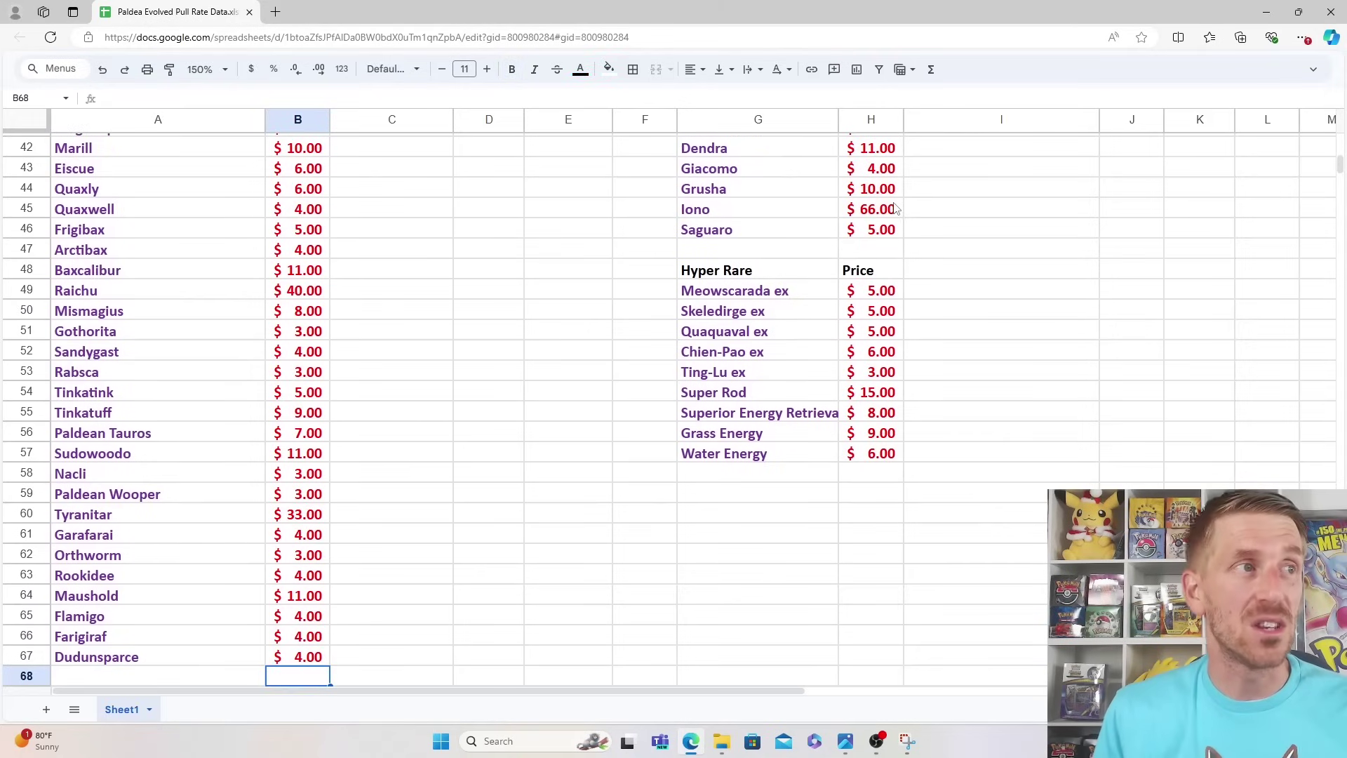
Go back up the Illustration Rare list to around Orthworm and examine the prices down to Maushold
key("Up")
key("Up")
key("Up")
key("Up")
key("Up")
key("Up")
key("Up")
key("Up")
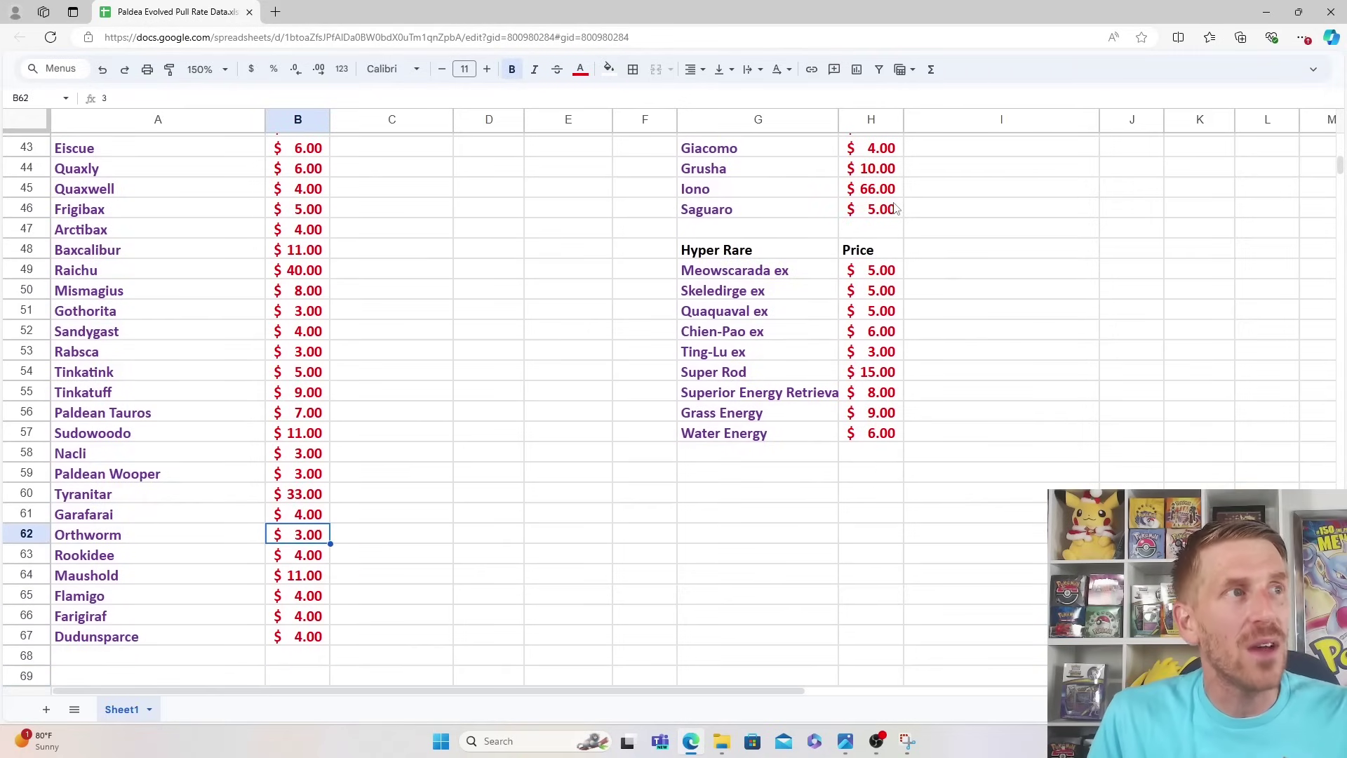
key("Up")
key("Down")
key("Down")
key("Down")
key("Down")
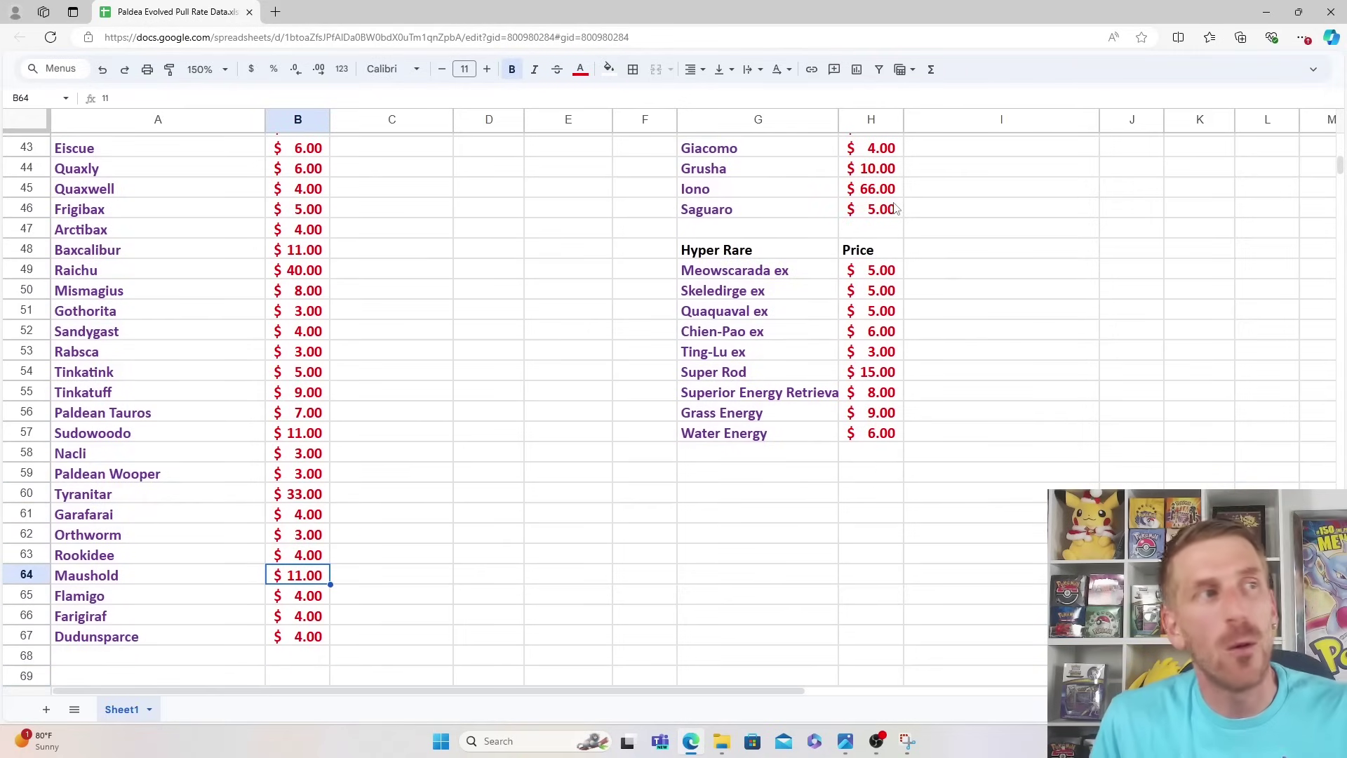
Go to the Price heading of the Special Illustration Rare list in cell H31
key("Right")
key("Right")
key("Right")
key("Right")
key("Right")
key("Right")
key("Right")
key("Right")
key("Up")
key("Up")
key("Up")
key("Up")
key("Up")
key("Up")
key("Up")
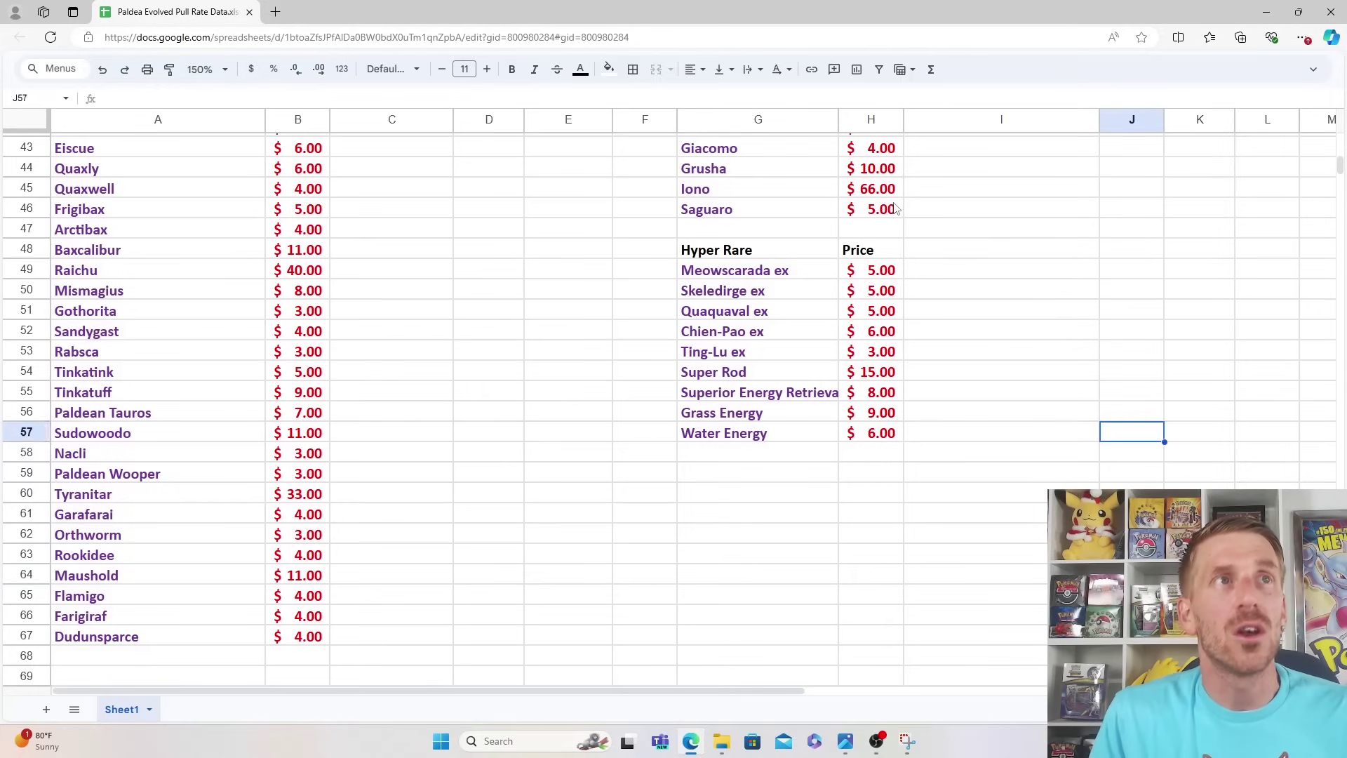
key("Up")
key("Up")
key("Up")
key("Up")
key("Up")
key("Up")
key("Up")
key("Up")
key("Up")
key("Up")
key("Up")
key("Up")
key("Up")
key("Up")
key("Up")
key("Up")
key("Up")
key("Up")
key("Up")
key("Up")
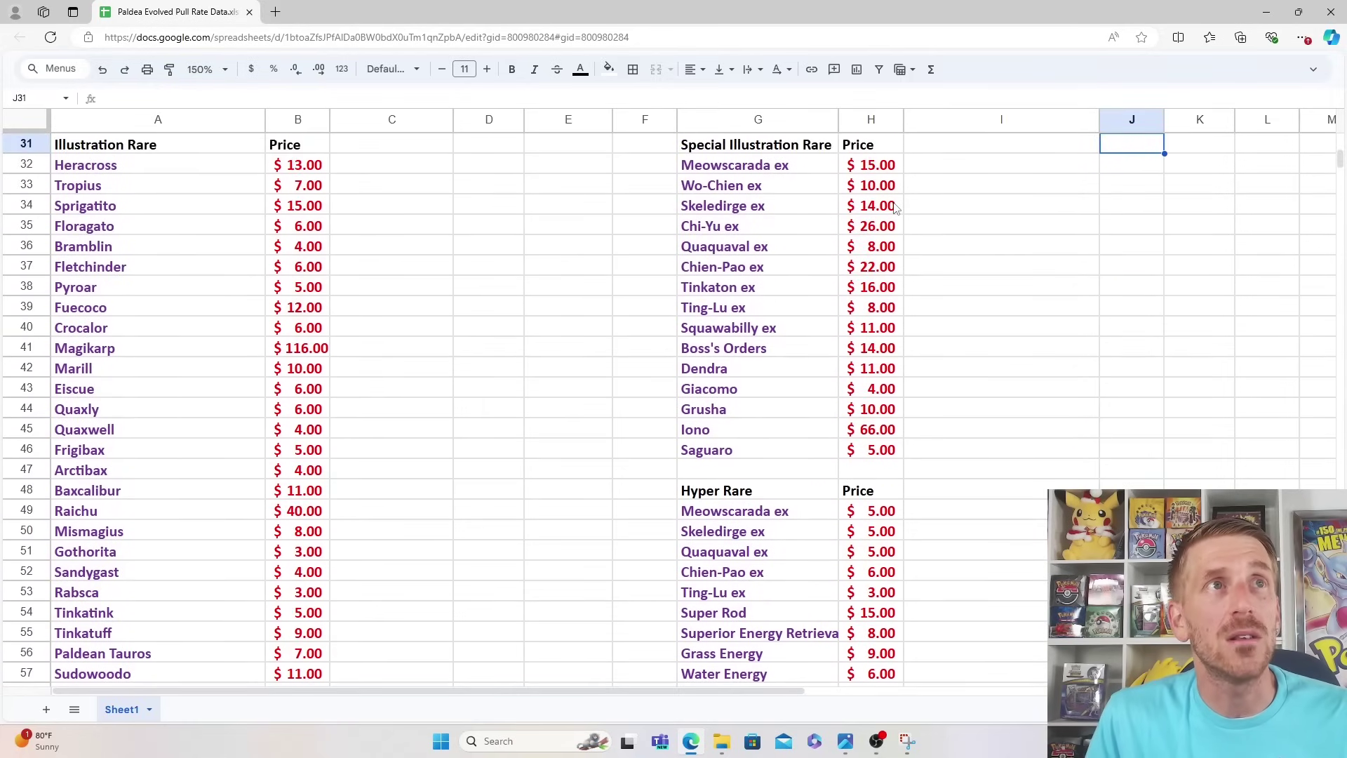
key("Up")
key("Up")
key("Left")
key("Left")
key("Left")
key("Down")
key("Right")
key("Down")
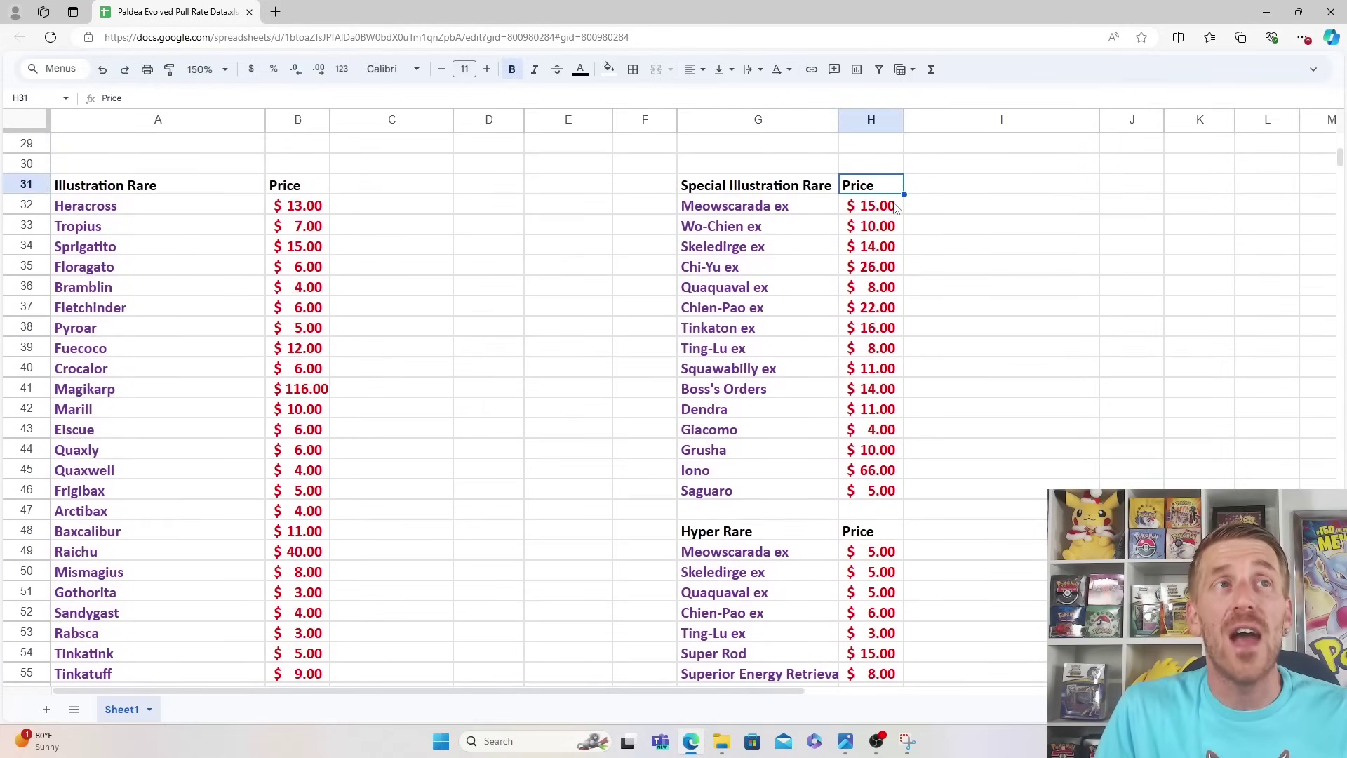
Look through the Special Illustration Rare prices from Meowscarada ex down to Boss's Orders
key("Down")
key("Down")
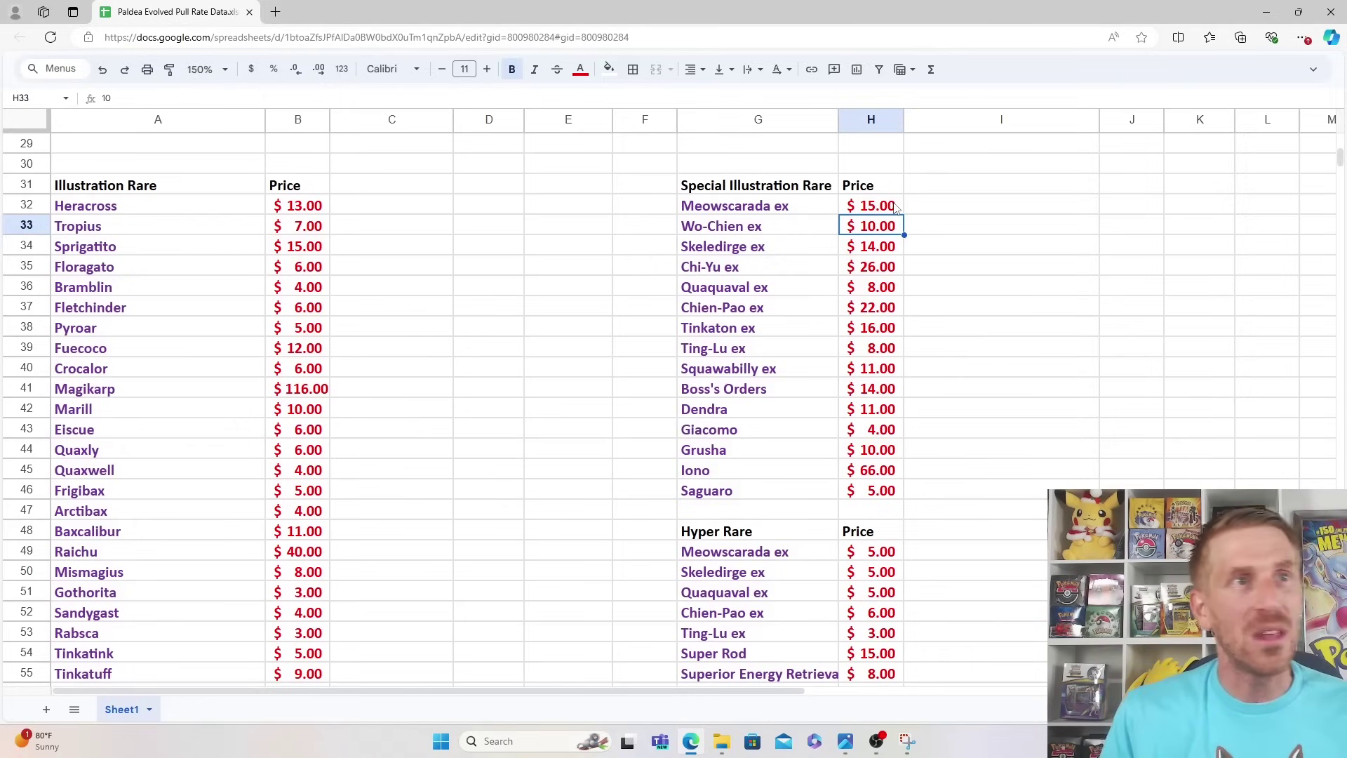
key("Down")
key("Down")
key("Down")
key("Down")
key("Down")
key("Down")
key("Down")
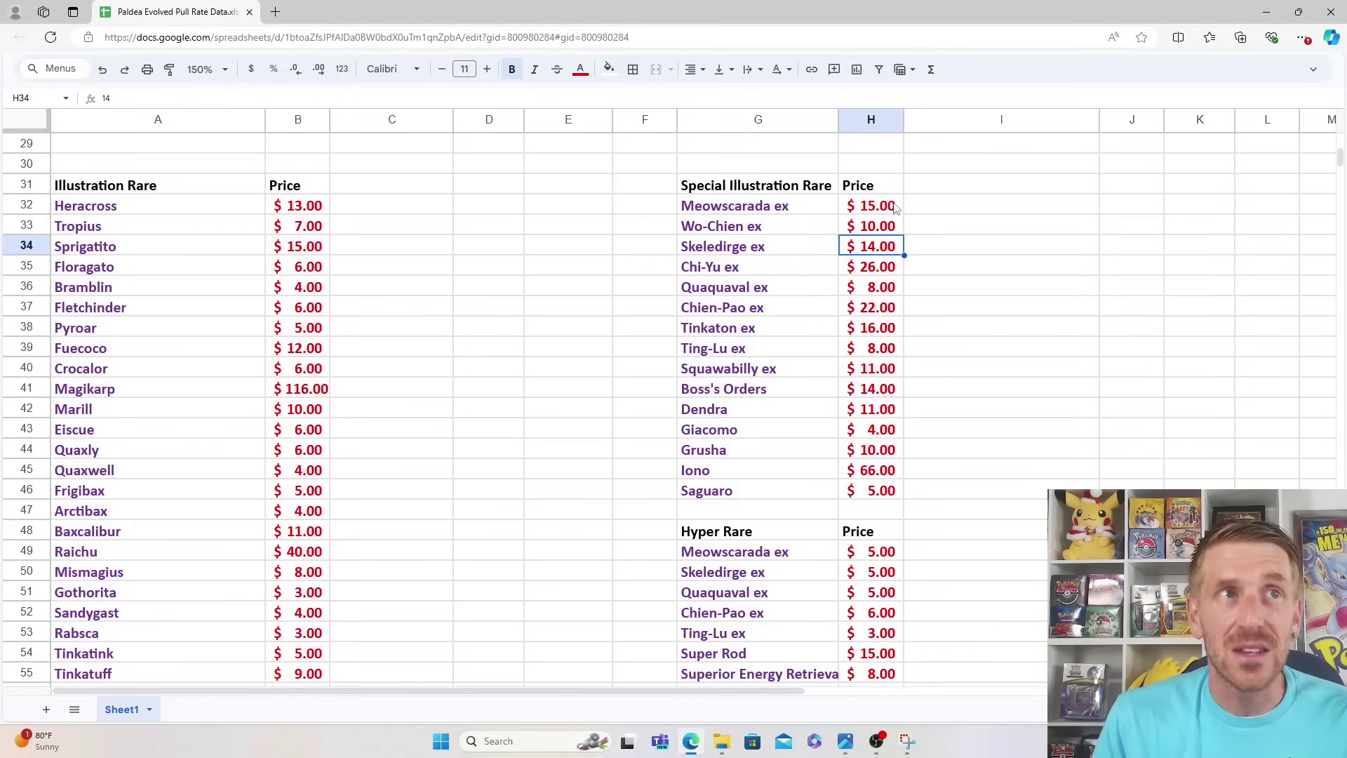
key("Down")
key("Down")
key("Down")
key("Down")
key("Down")
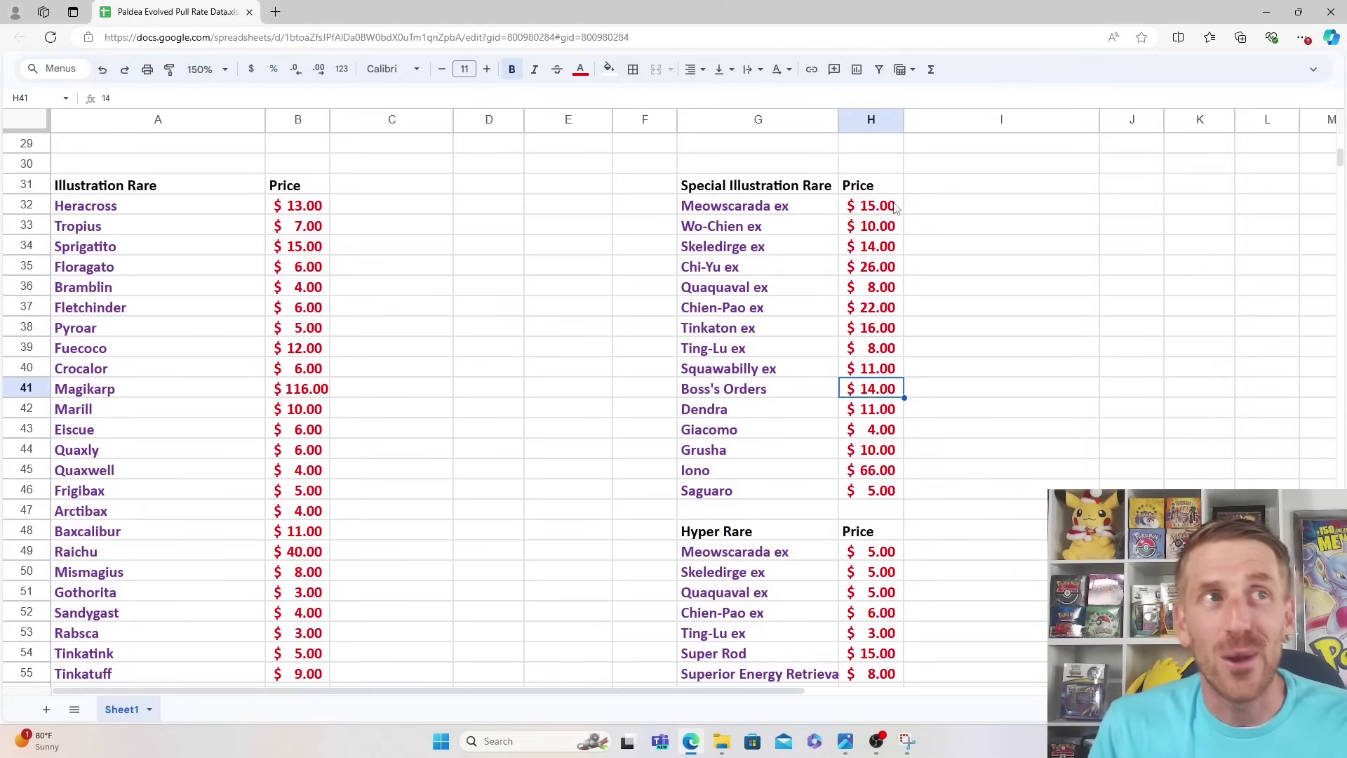
Return to the Meowscarada ex price at the start of the Special Illustration Rare list
key("Up")
key("Up")
key("Up")
key("Up")
key("Up")
key("Up")
key("Up")
key("Up")
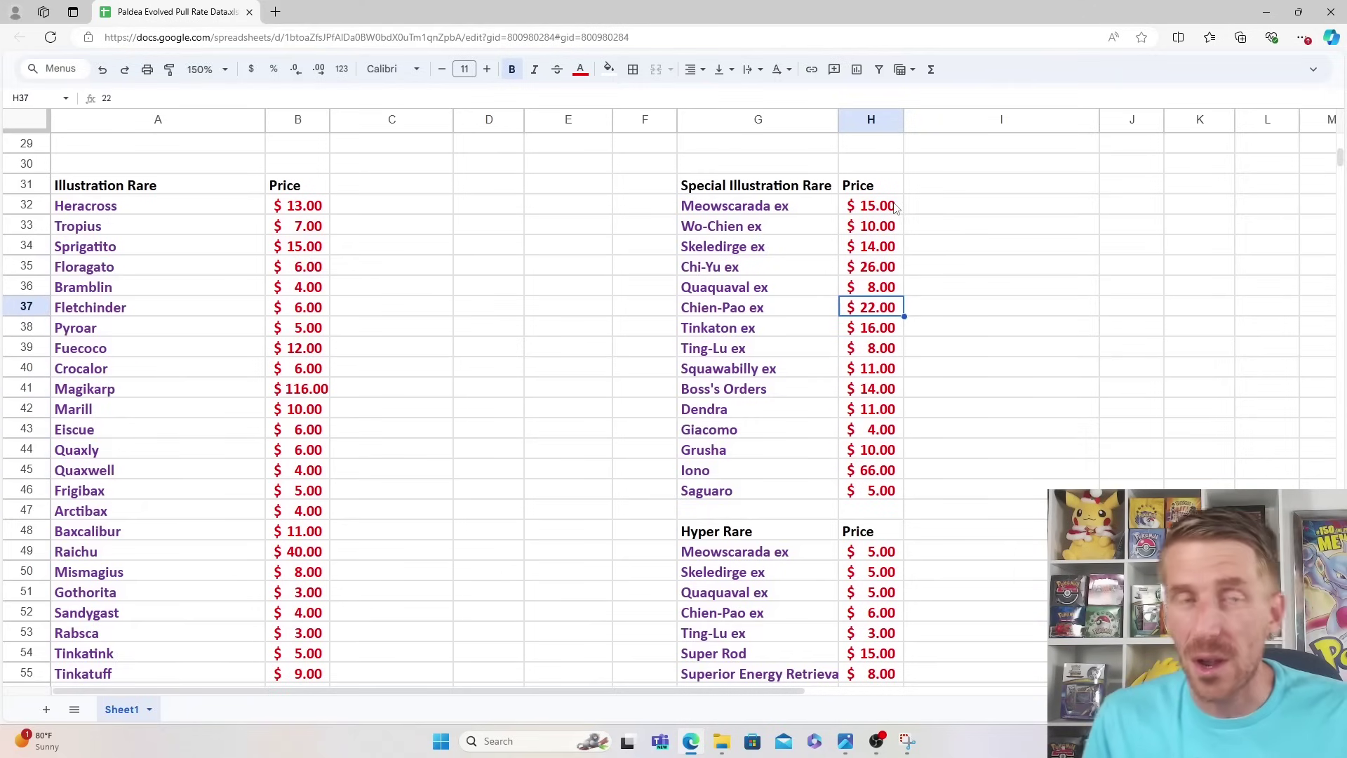
key("Up")
key("Up")
key("Up")
key("Up")
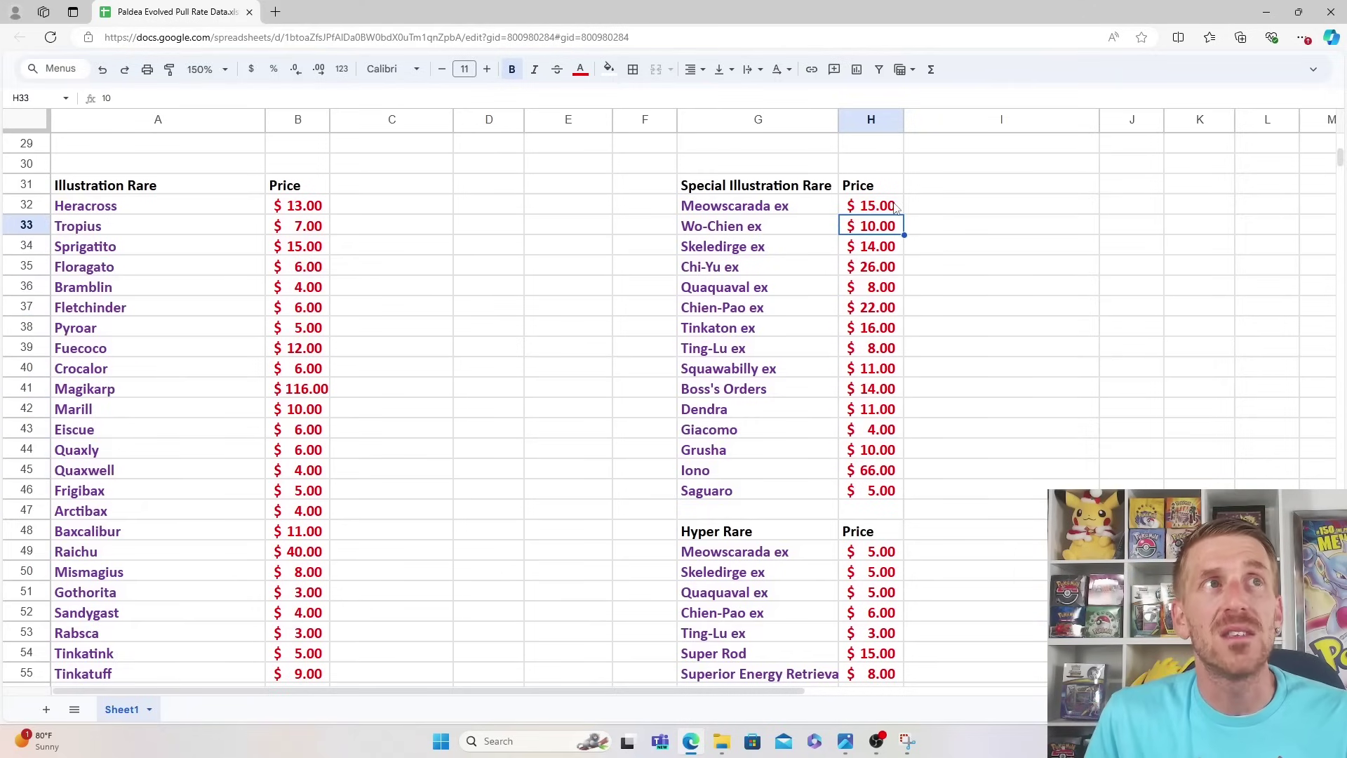
key("Up")
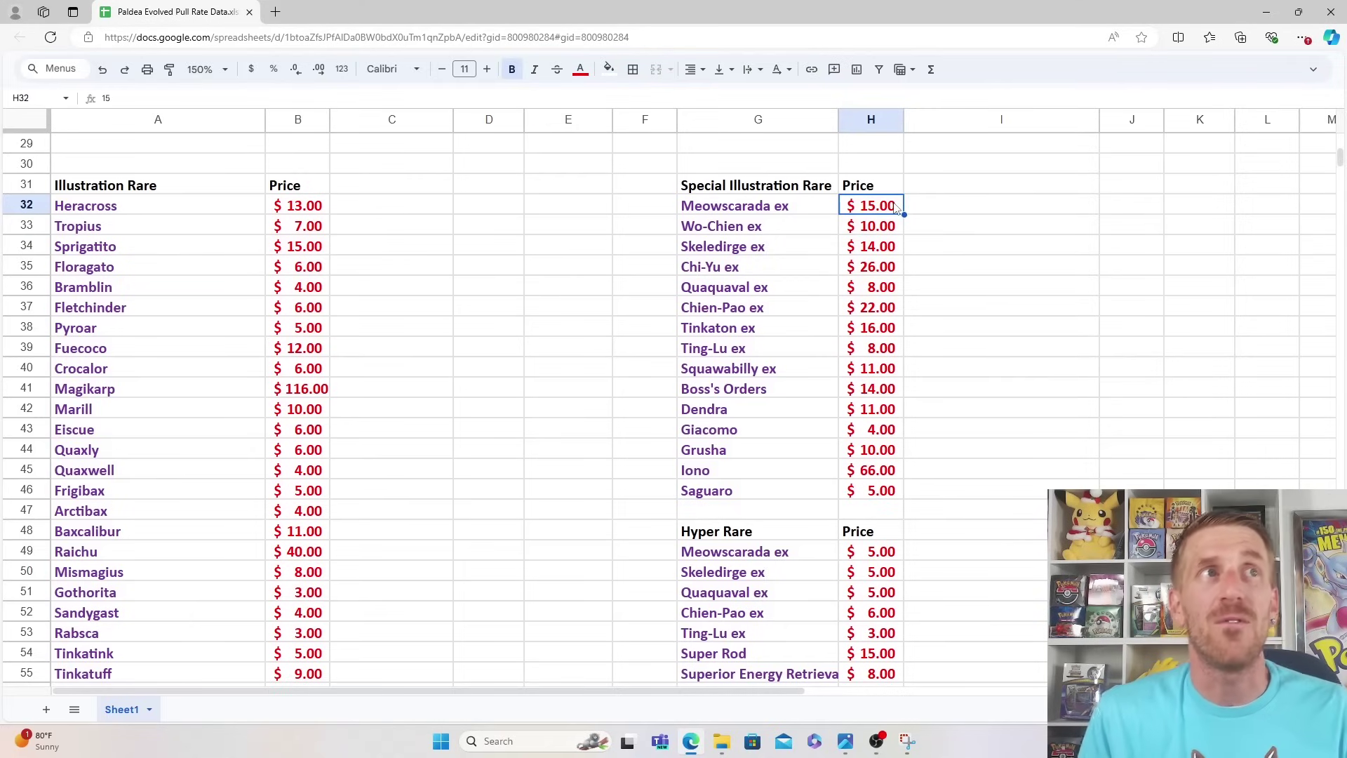
Examine the Special Illustration Rare prices from Wo-Chien ex through Tinkaton ex
key("Down")
key("Down")
key("Down")
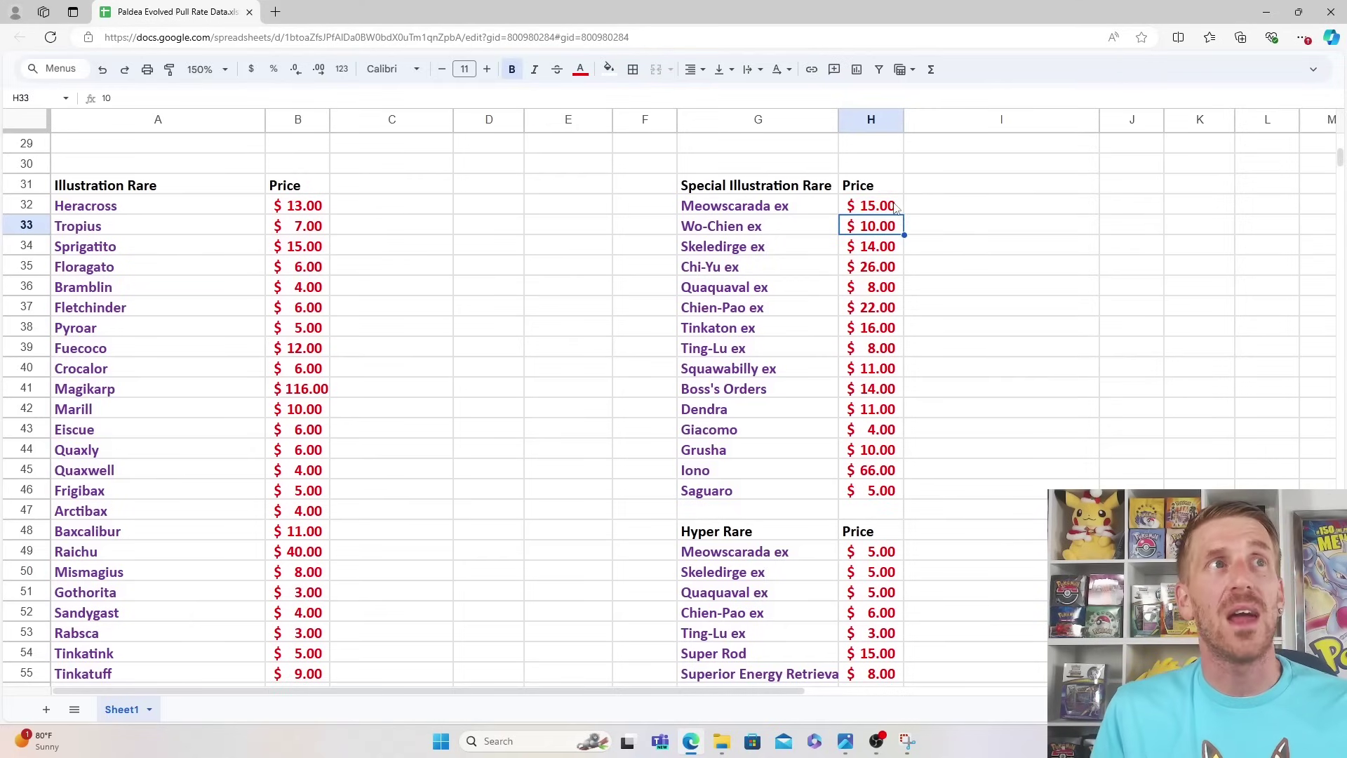
key("Up")
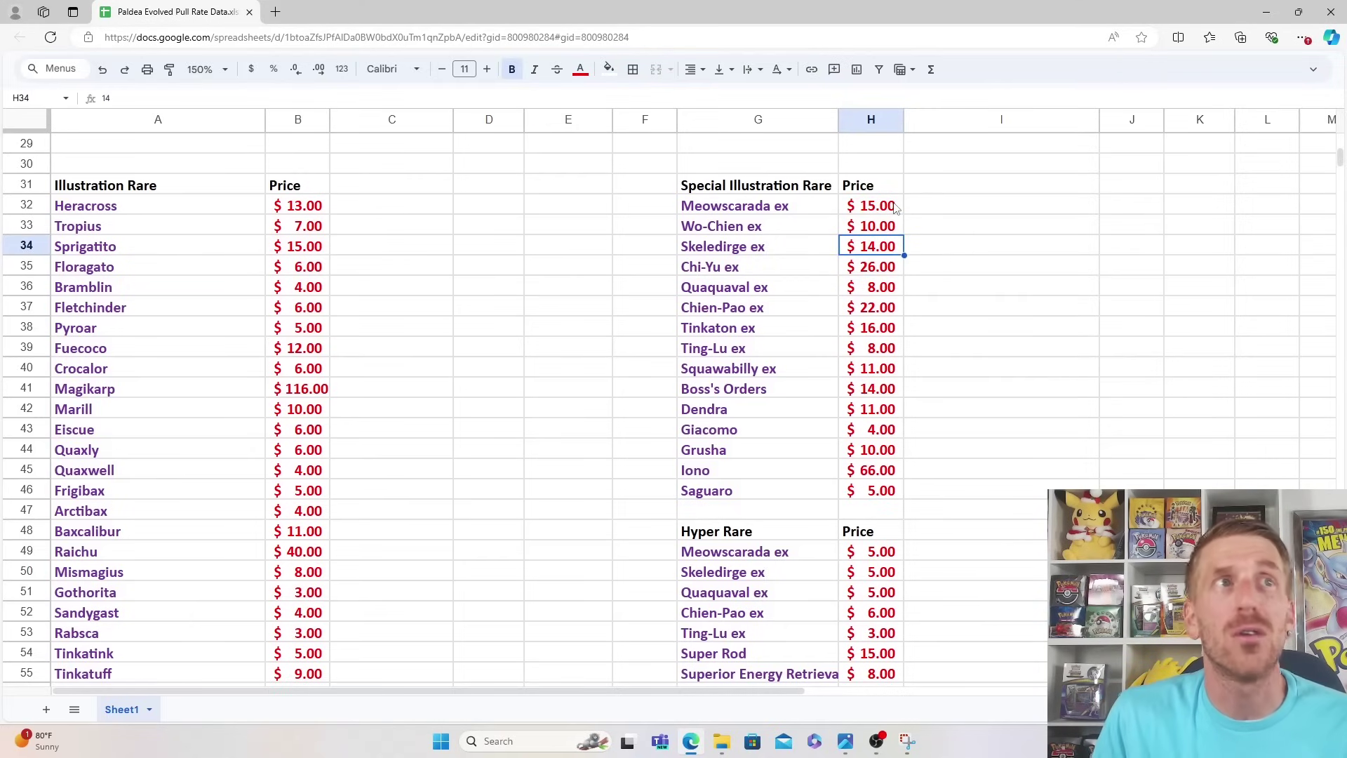
key("Down")
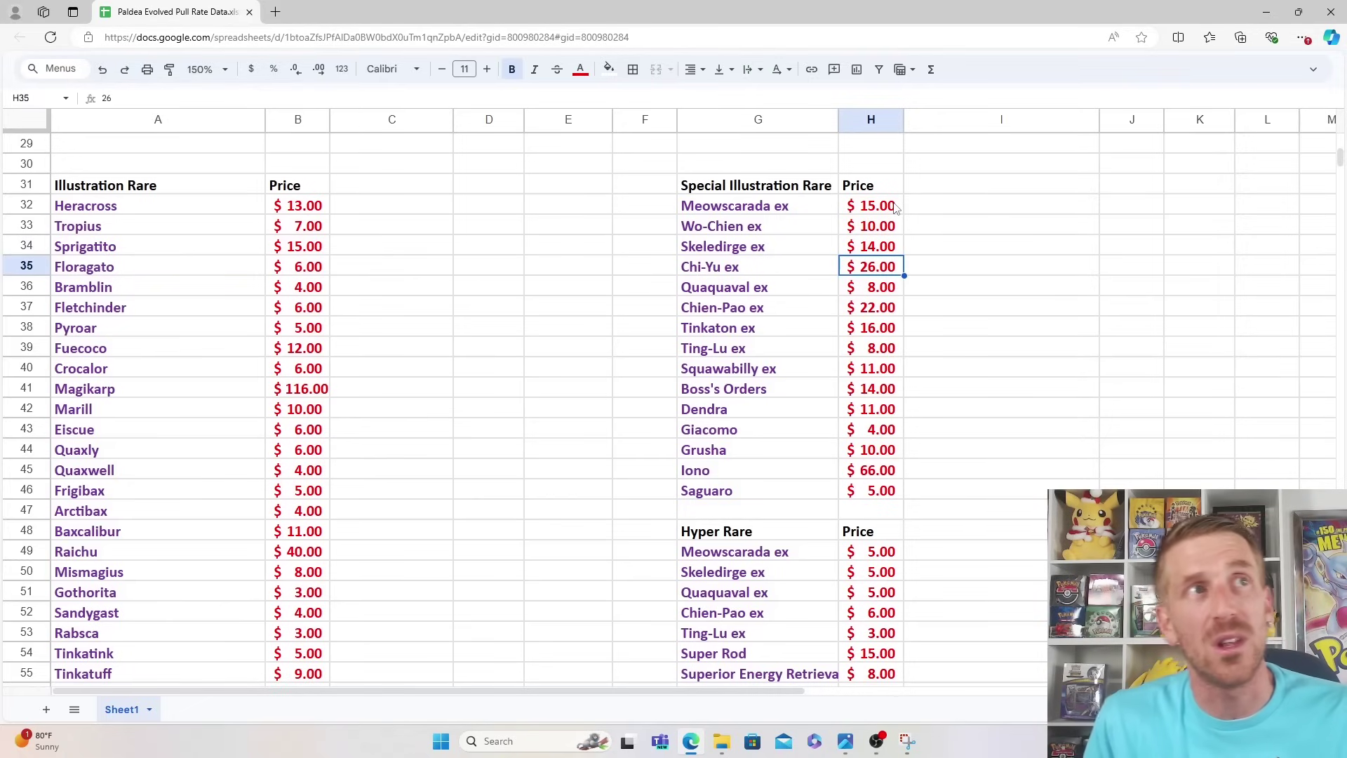
key("Down")
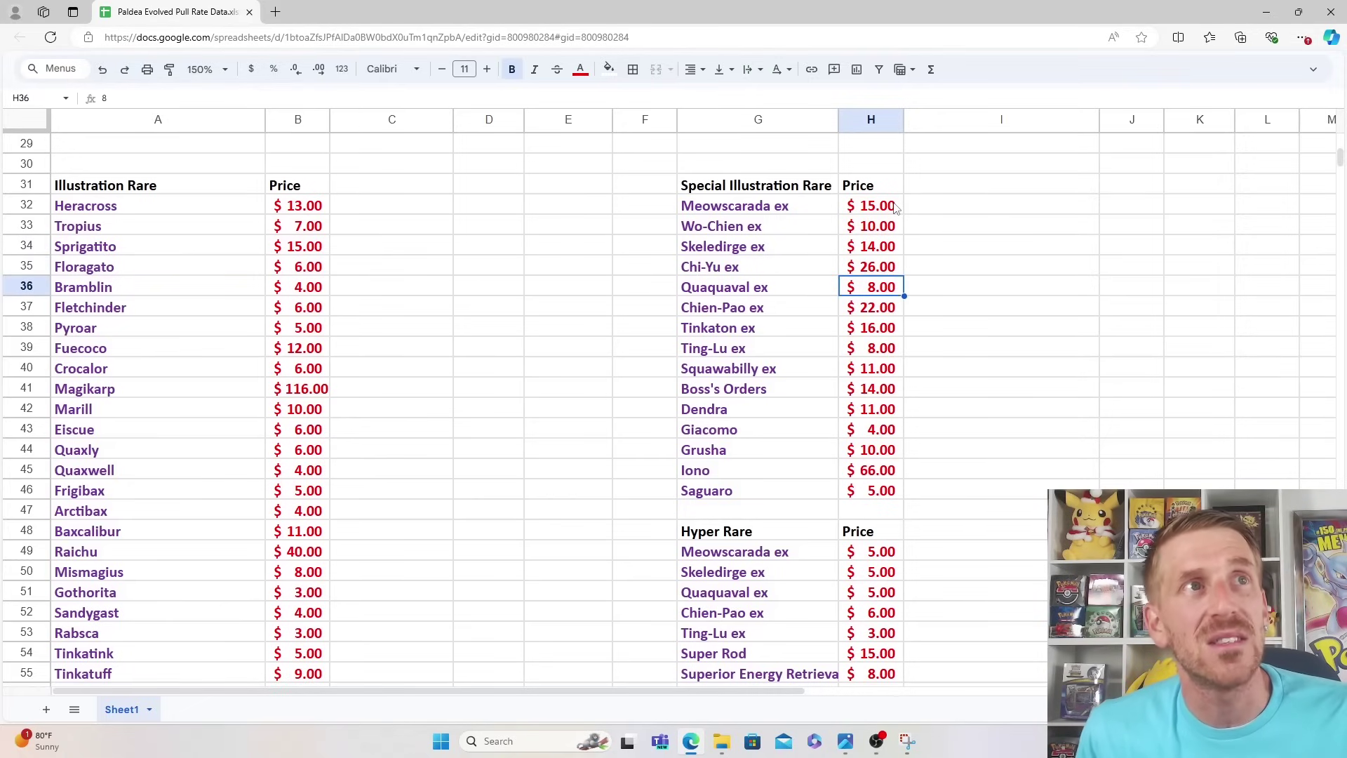
key("Down")
key("Down")
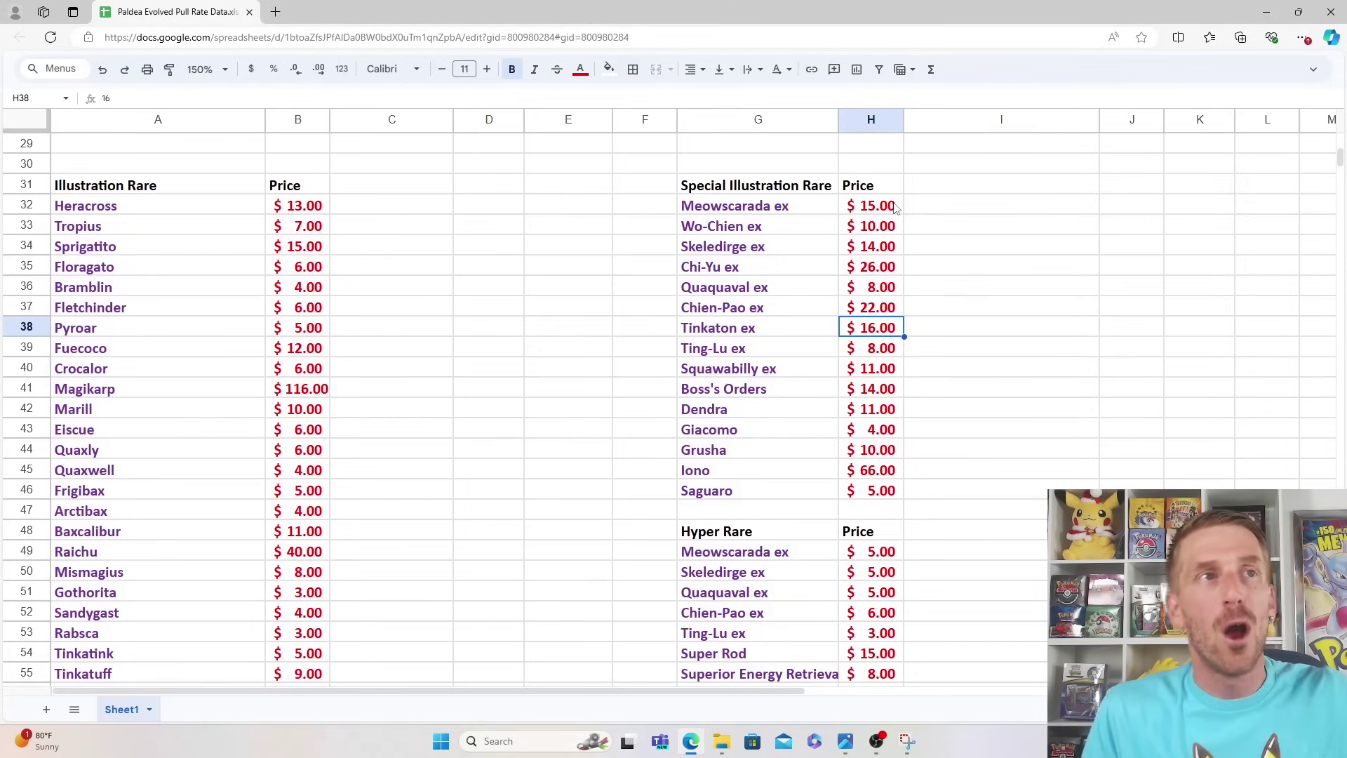
Examine the Special Illustration Rare prices from Ting-Lu ex through Giacomo
key("Down")
key("Down")
key("Down")
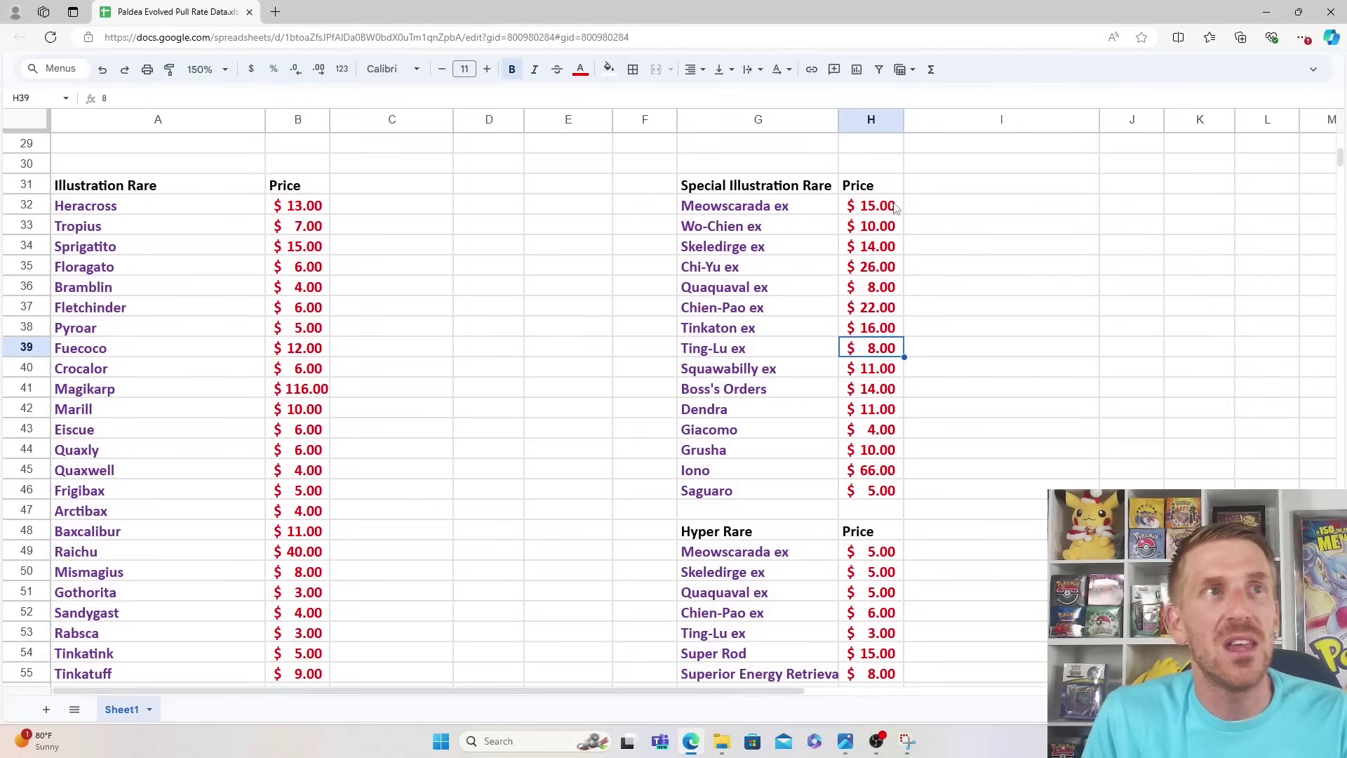
key("Up")
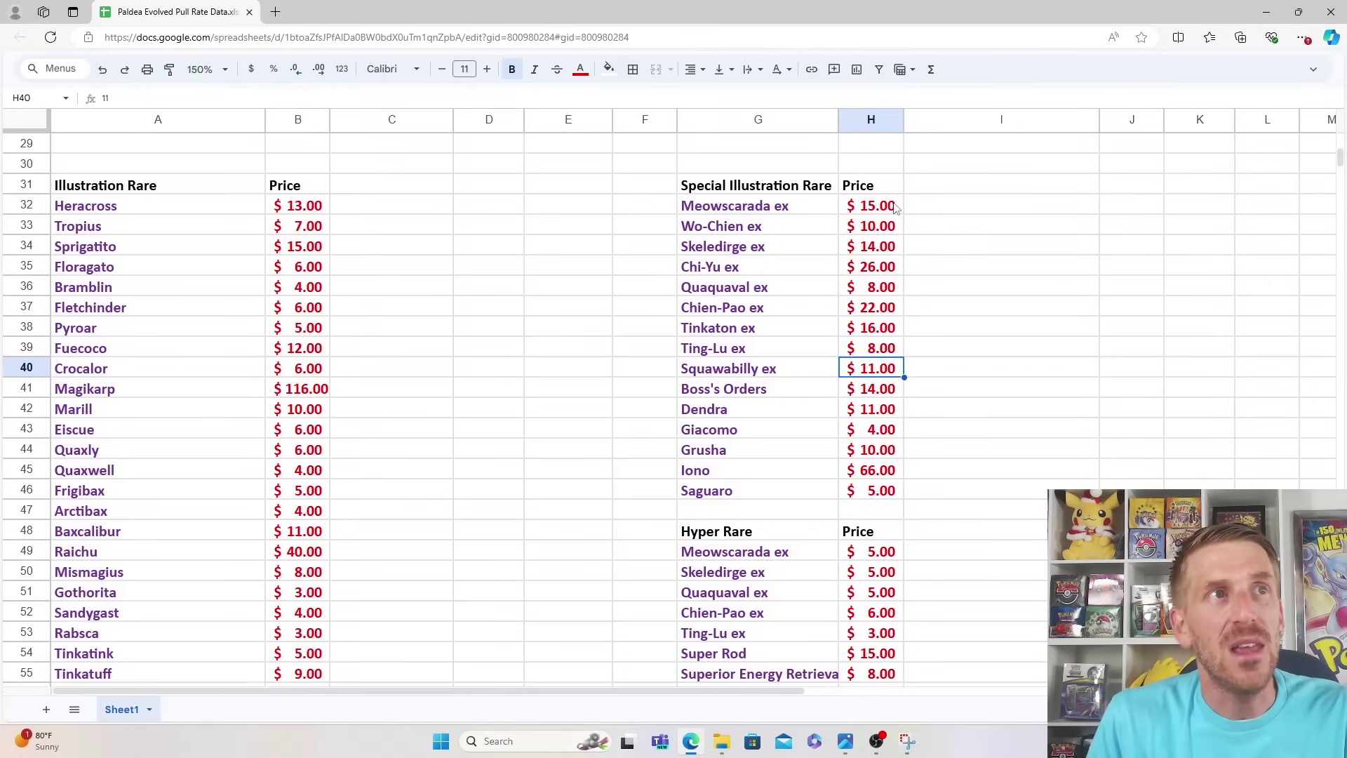
key("Down")
key("Down")
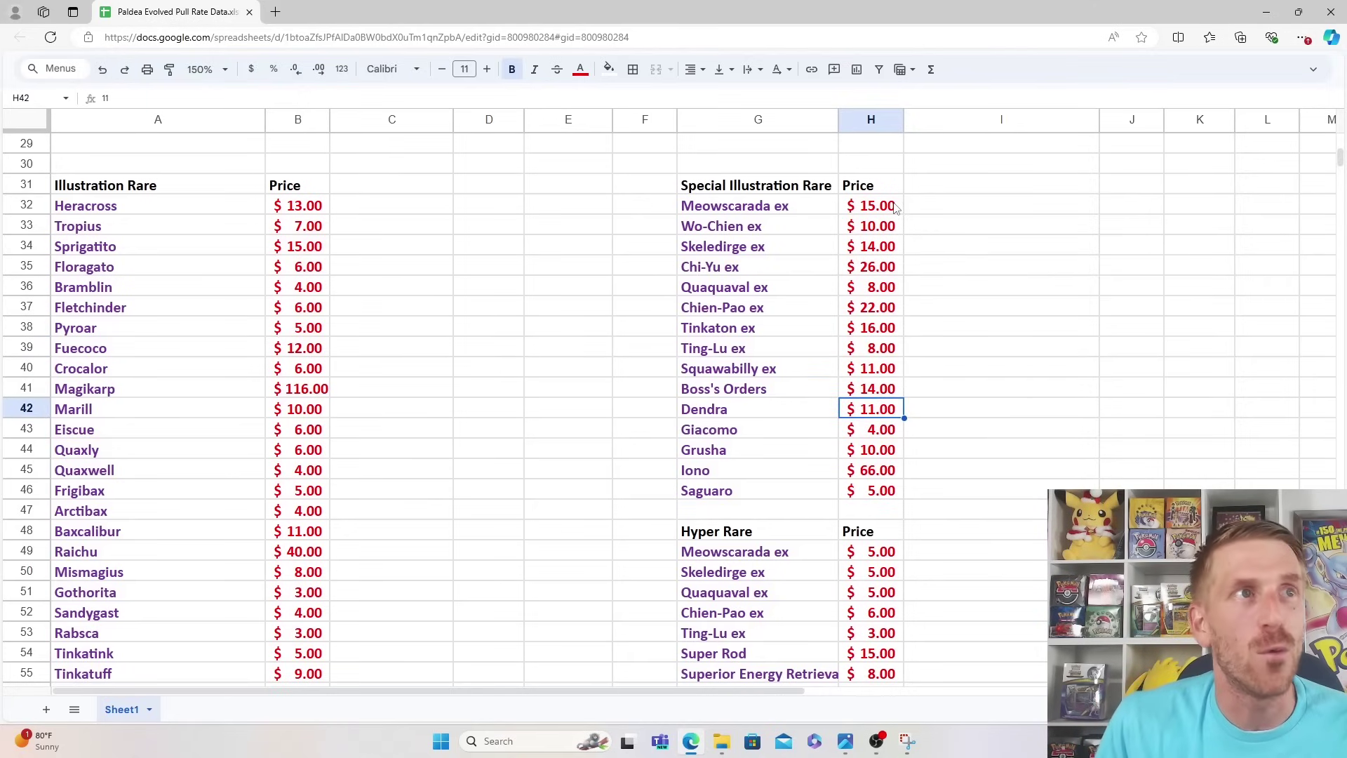
key("Down")
key("Down")
key("Up")
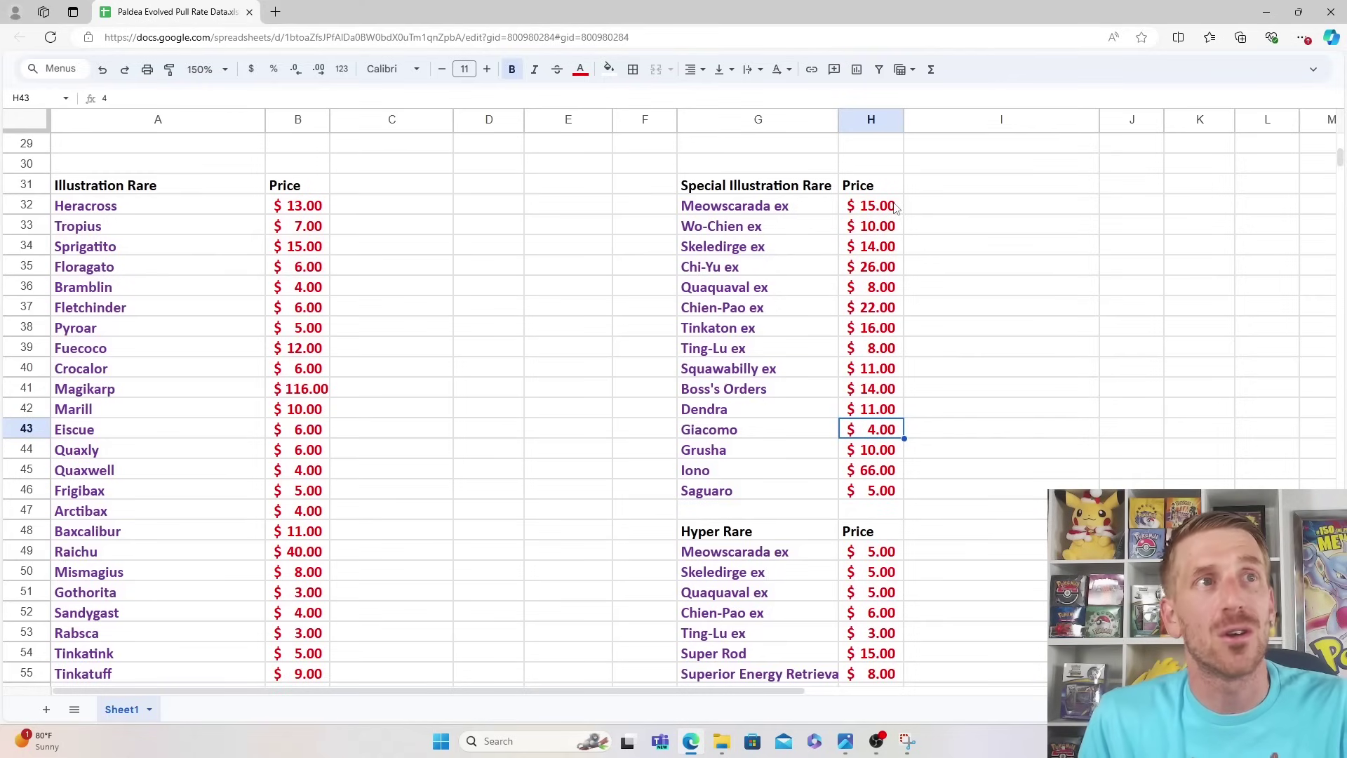
Examine the Special Illustration Rare prices from Grusha through Saguaro
key("Down")
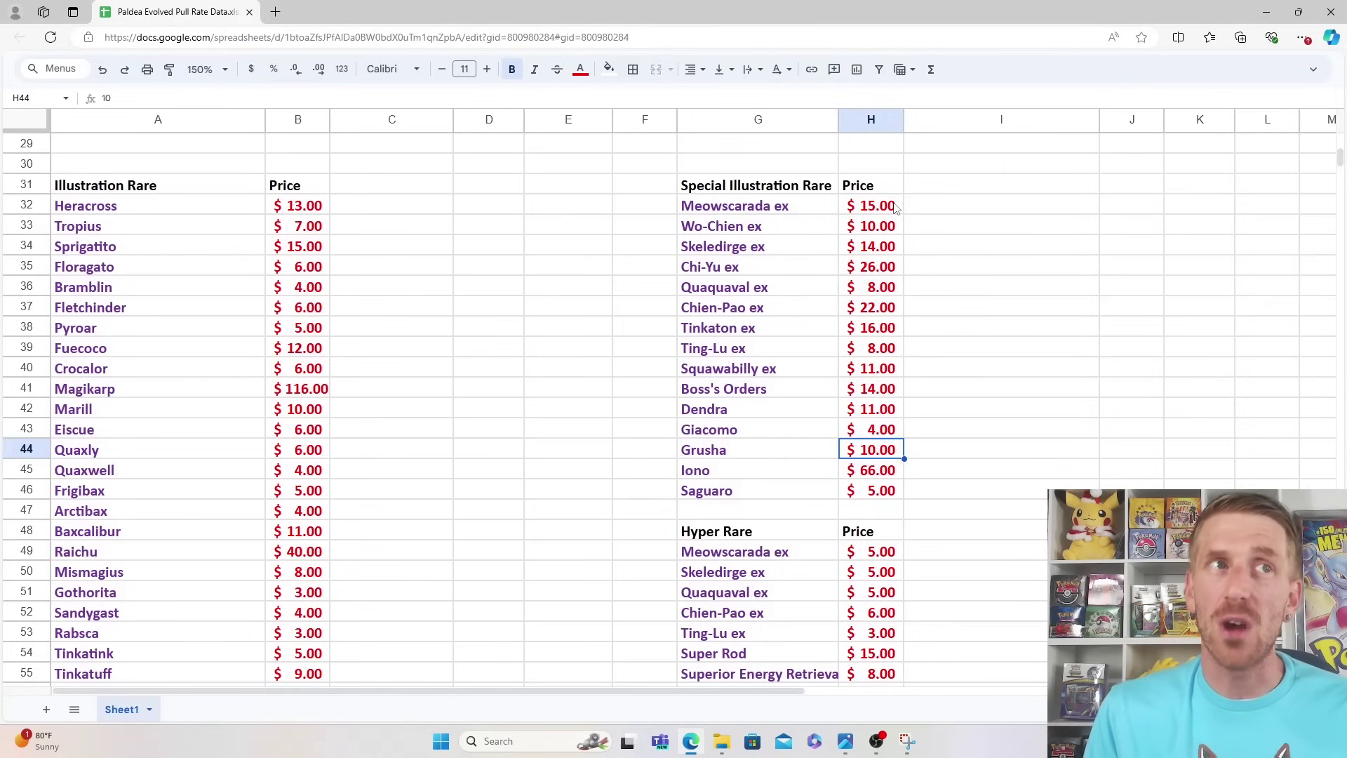
key("Down")
key("Down")
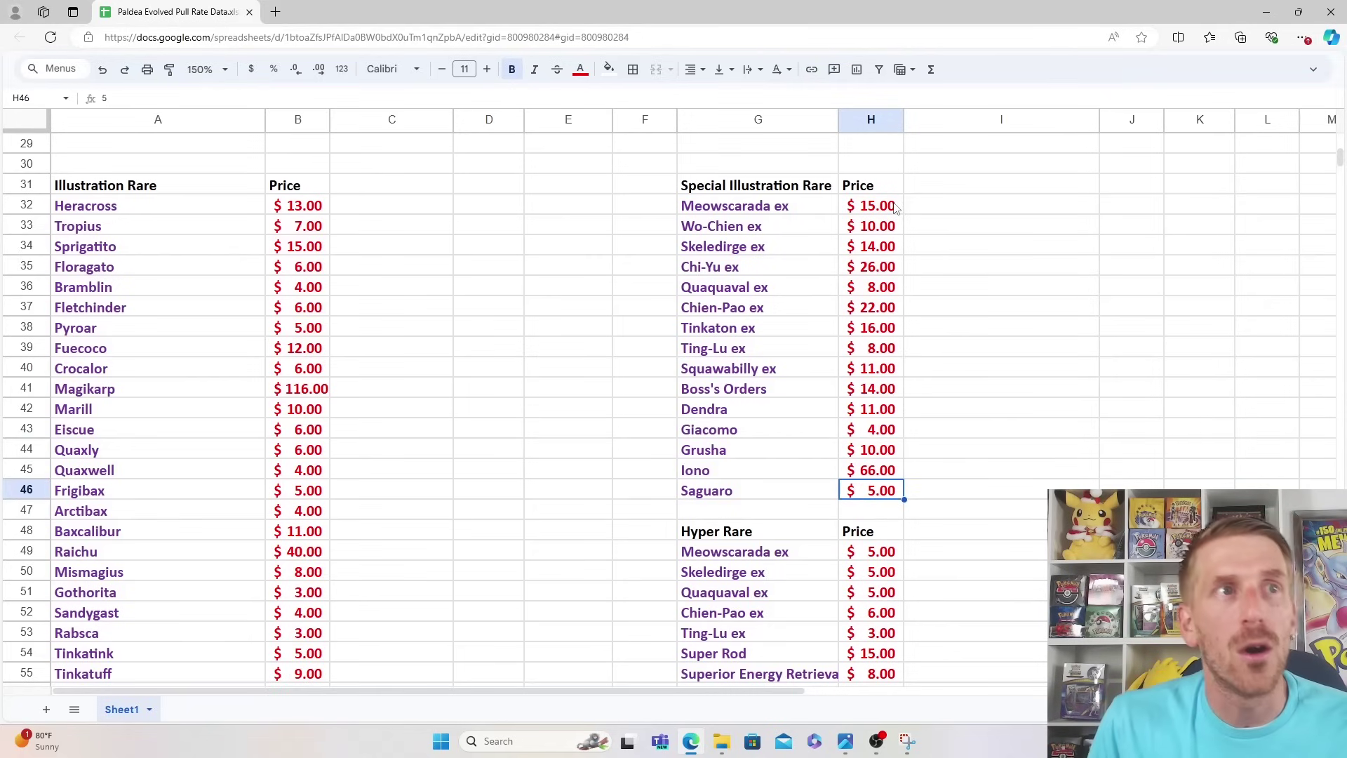
Look through the Hyper Rare prices from Meowscarada ex down to the end of the list at Water Energy
key("Down")
key("Down")
key("Down")
key("Down")
key("Down")
key("Down")
key("Down")
key("Down")
key("Down")
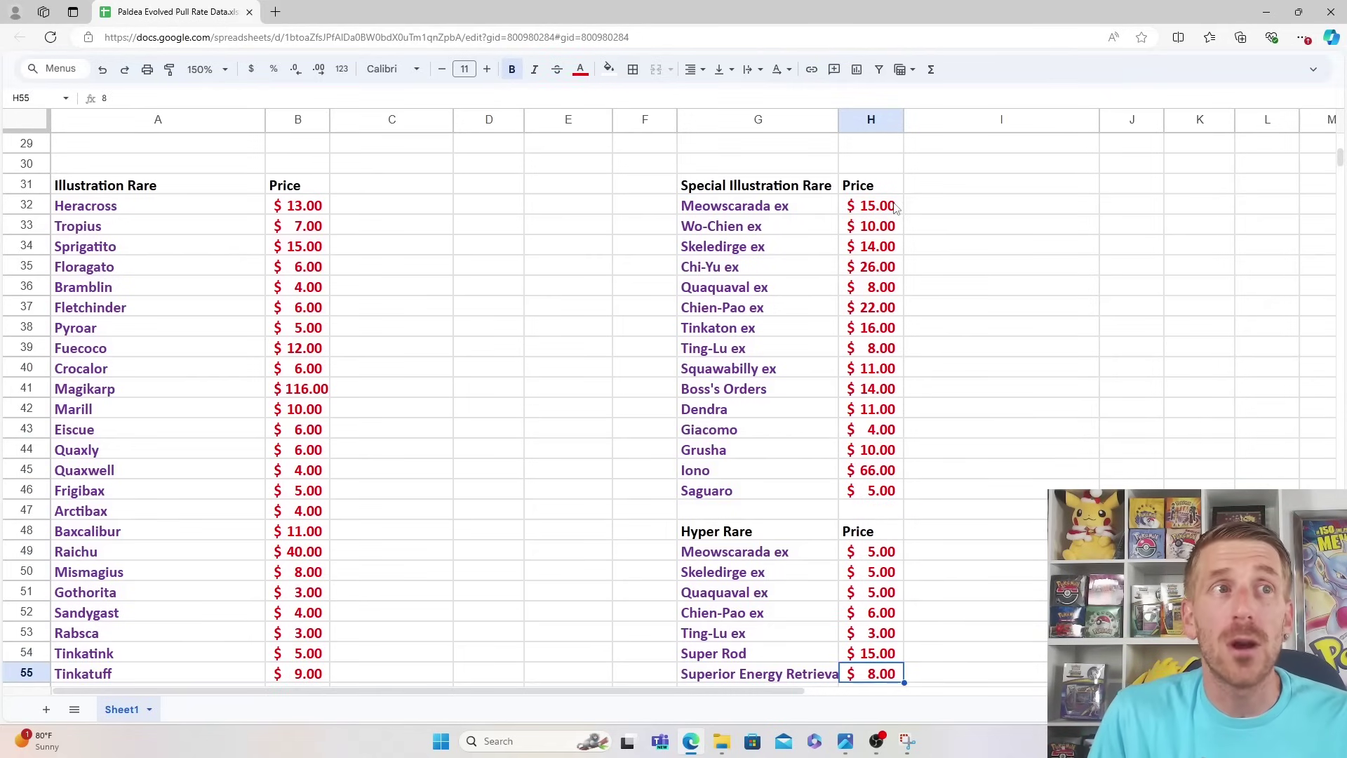
key("Down")
key("Down")
key("Down")
key("Down")
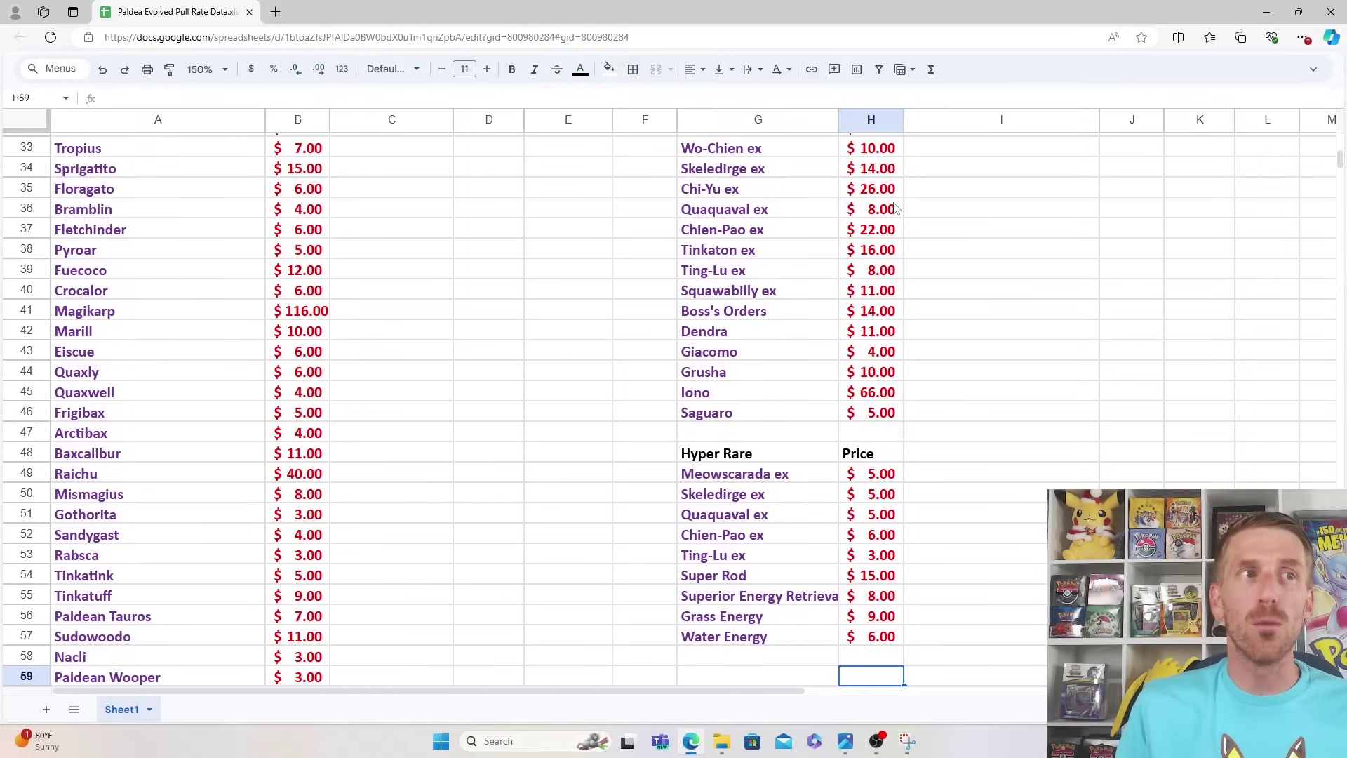
Re-examine the Hyper Rare prices of Ting-Lu ex, Super Rod, Superior Energy Retrieval and Grass Energy
key("Up")
key("Up")
key("Up")
key("Up")
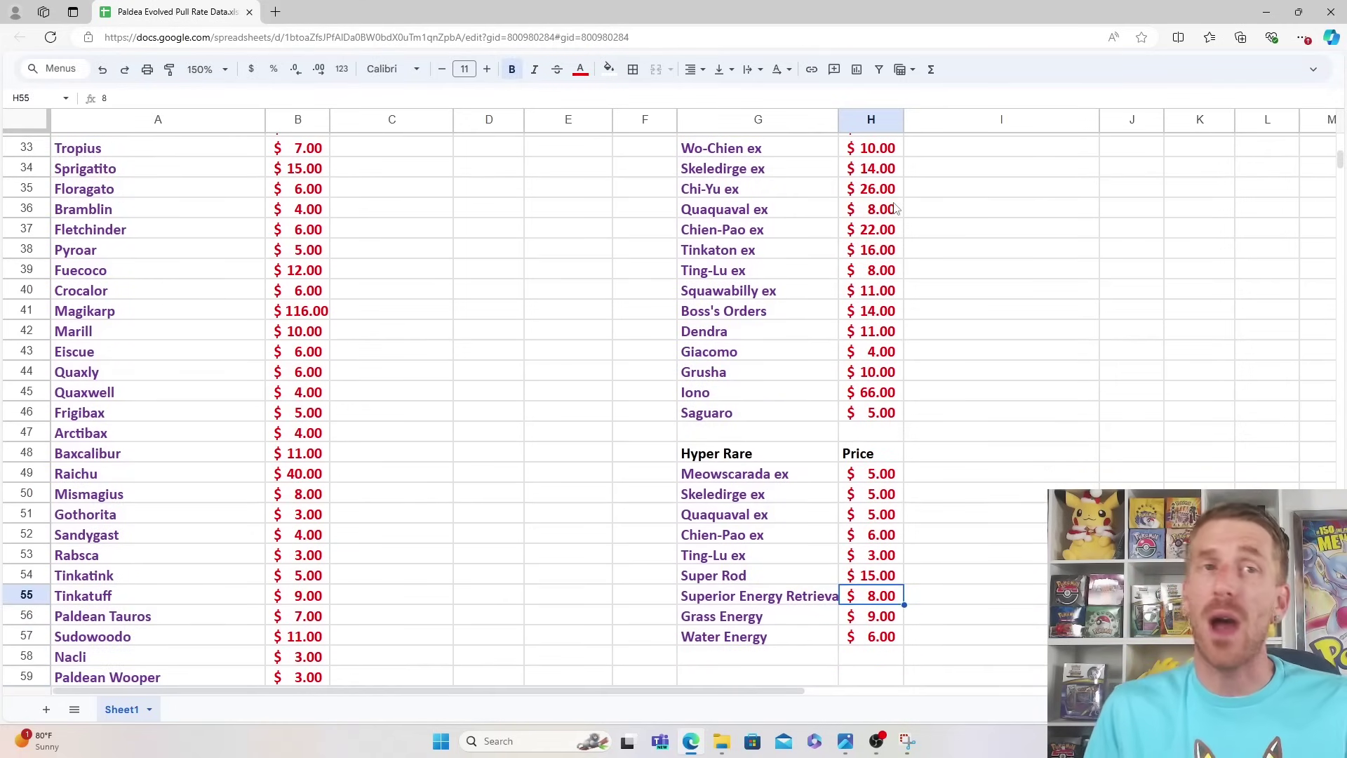
key("Up")
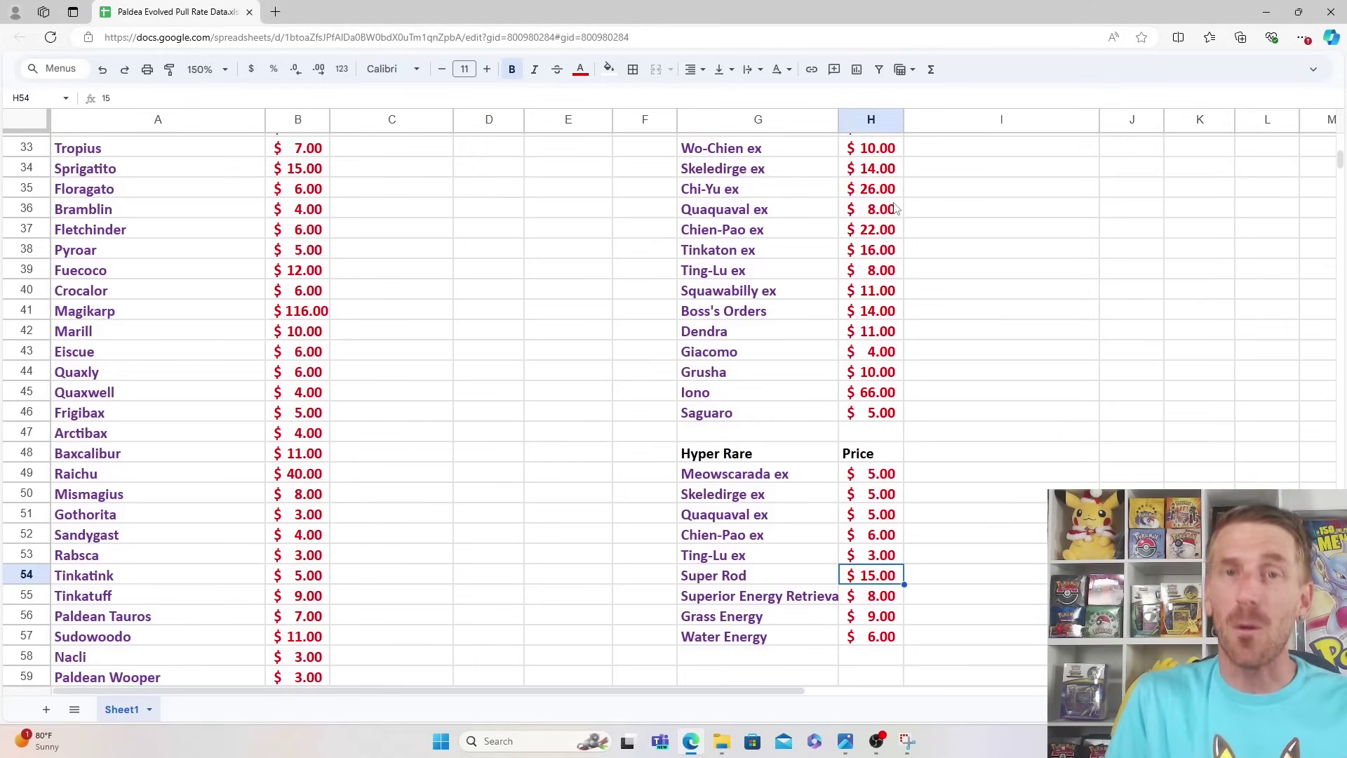
key("Up")
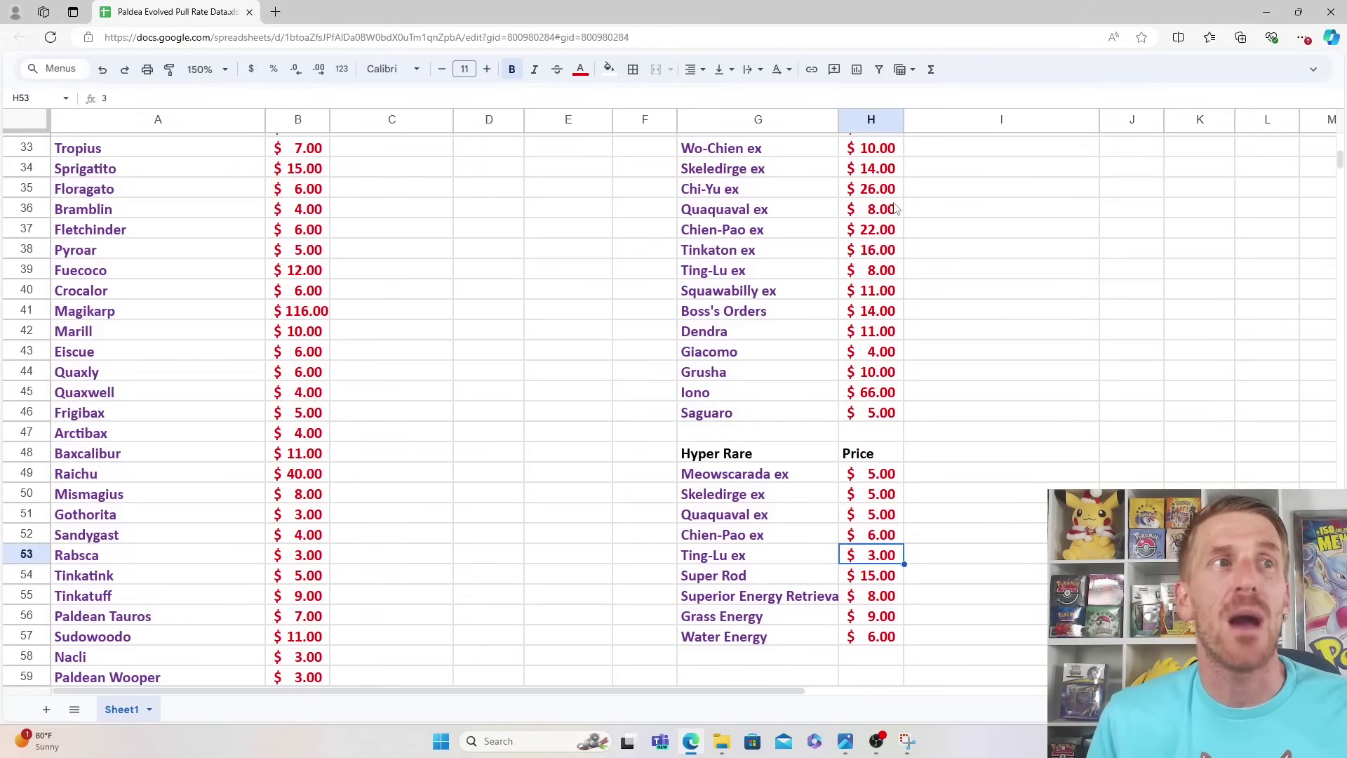
key("Down")
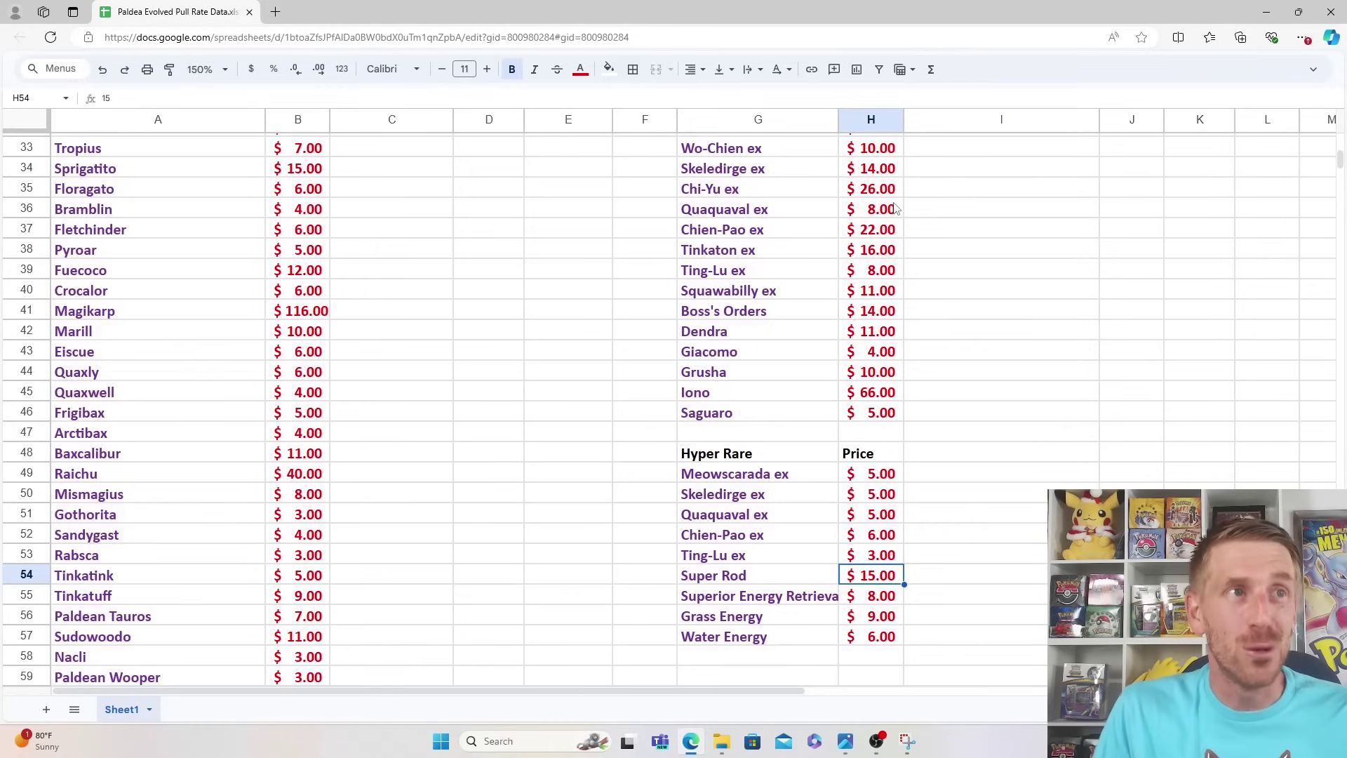
key("Down")
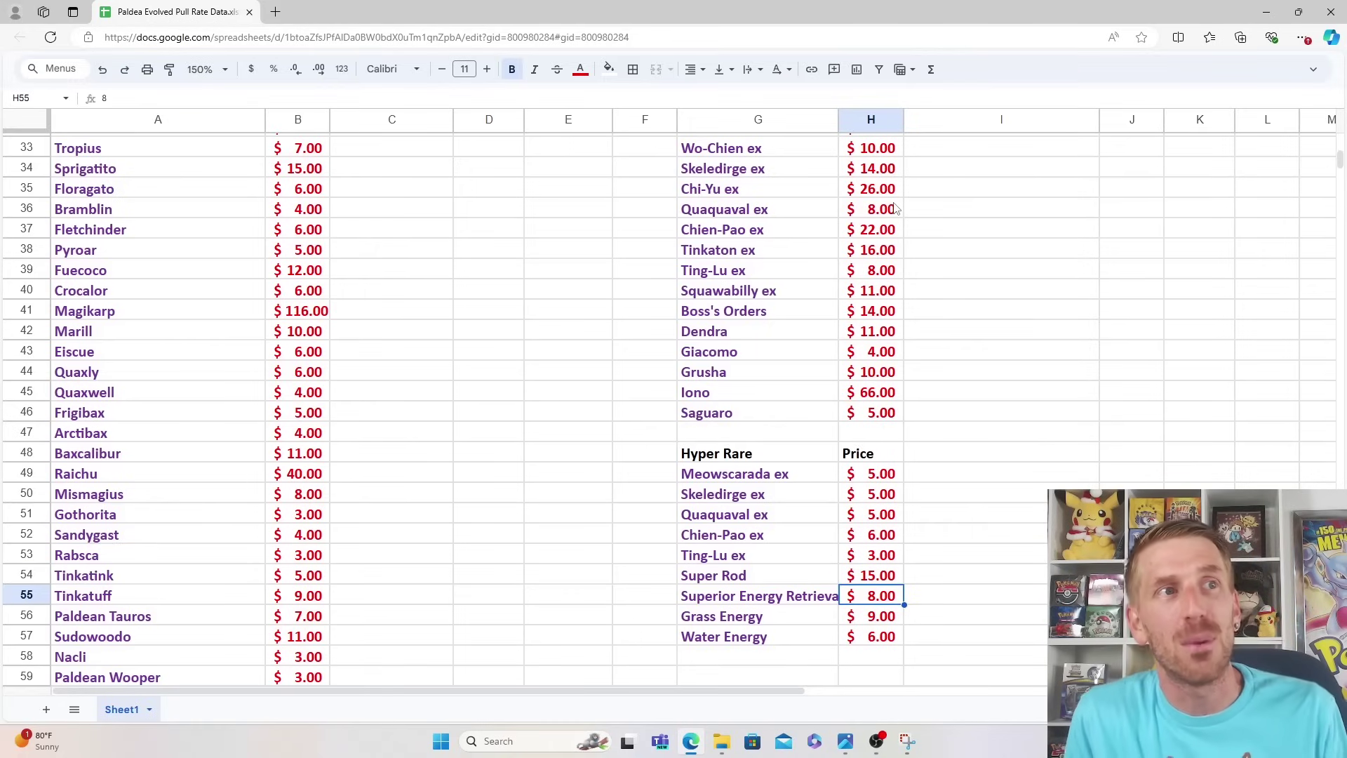
key("Down")
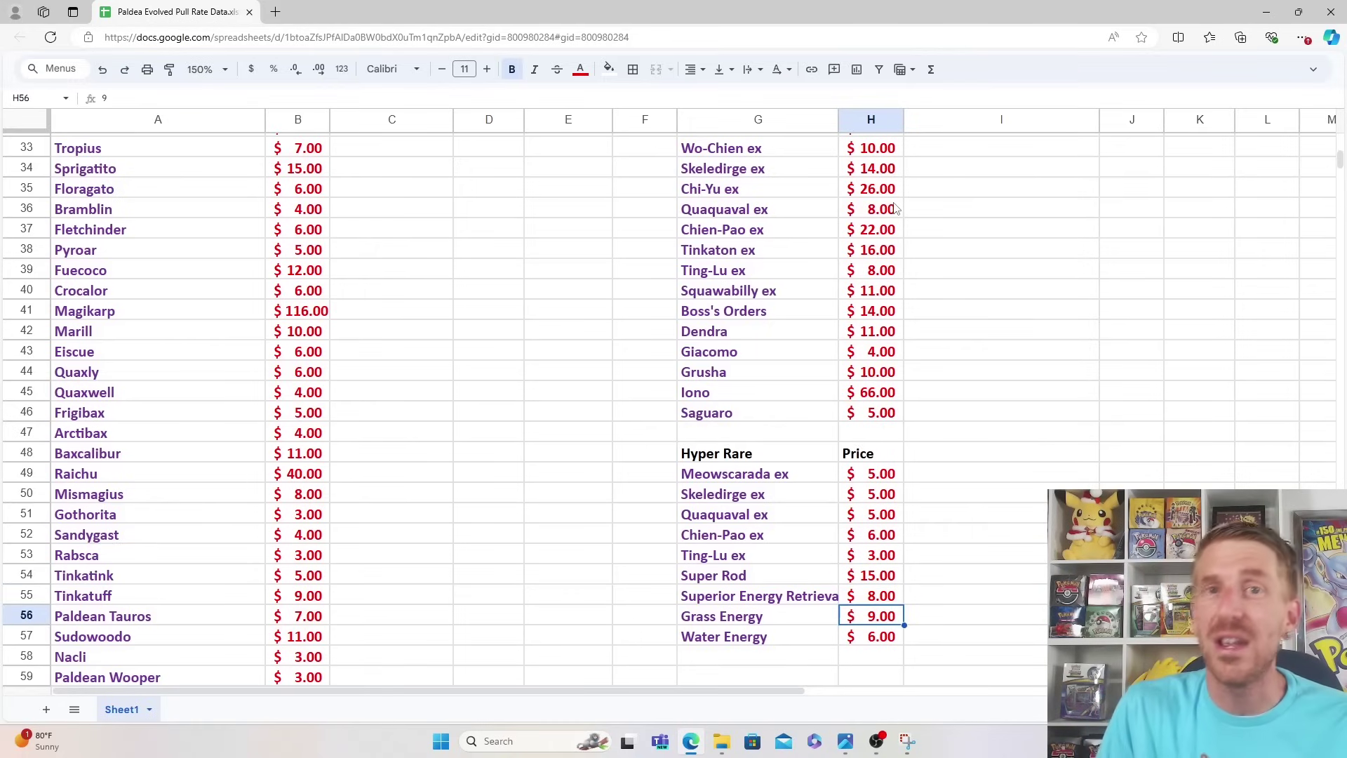
Go past the end of the card lists to the per-box averages table below them
key("Down")
key("Down")
key("Down")
key("Down")
key("Down")
key("Down")
key("Down")
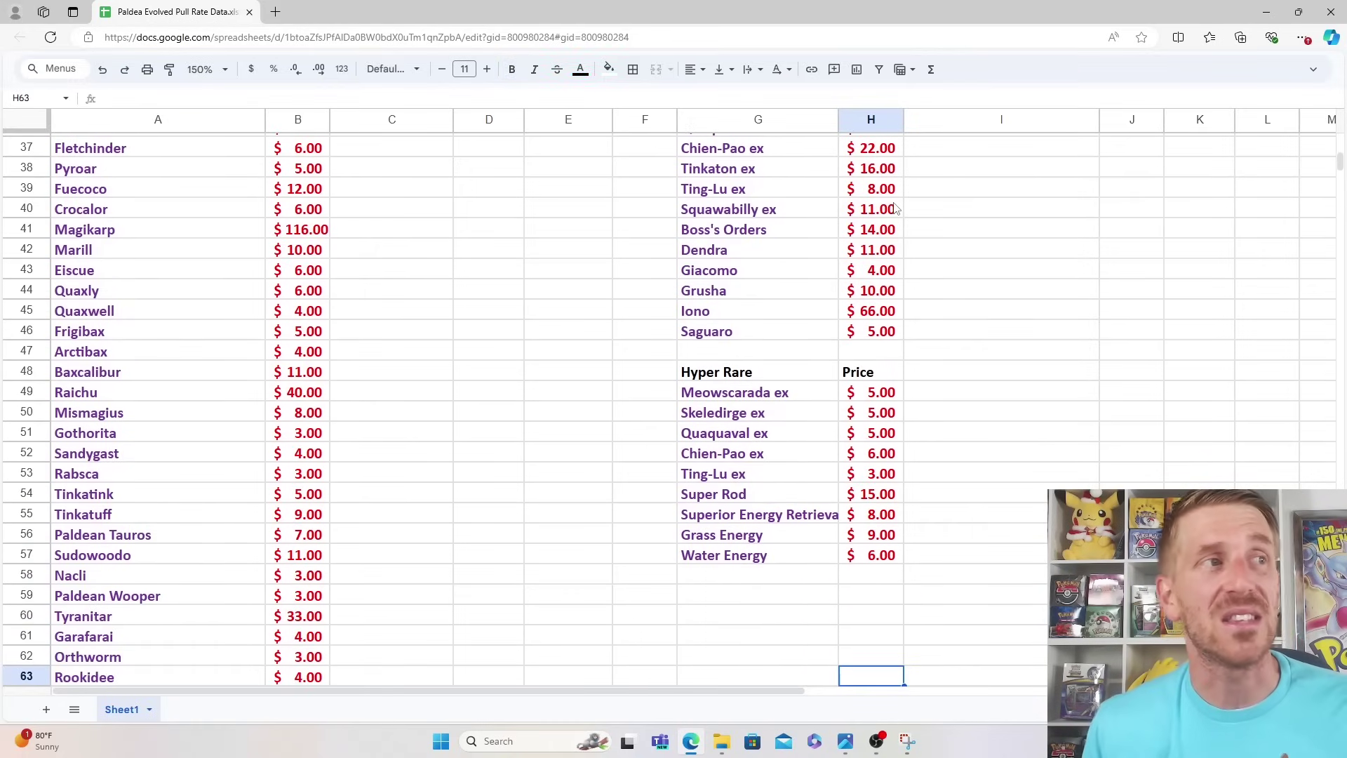
key("Down")
key("Down")
key("Down")
key("Down")
key("Down")
key("Down")
key("Down")
key("Down")
key("Down")
key("Down")
key("Down")
key("Down")
key("Down")
key("Down")
key("Down")
key("Left")
key("Left")
key("Left")
key("Left")
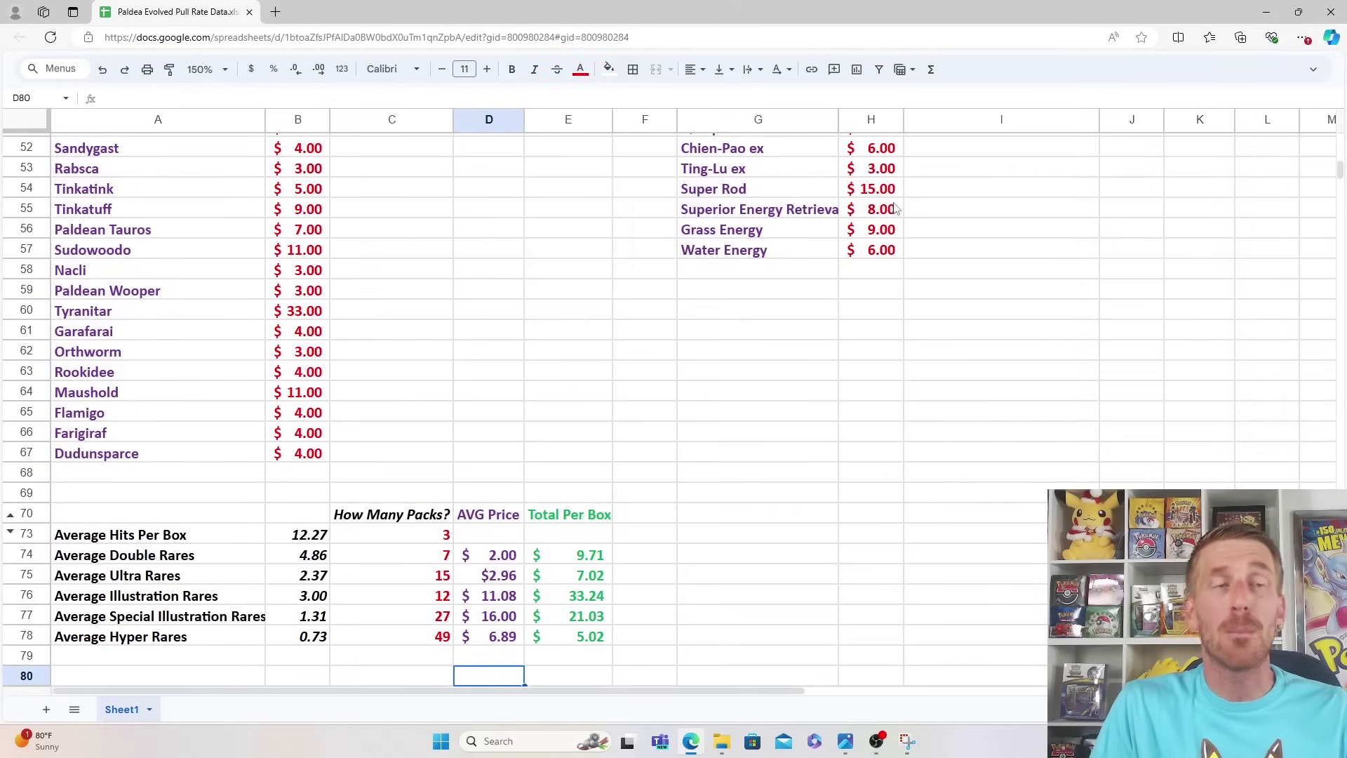
Examine the Average Hits Per Box row, including the formula behind its average
key("Left")
key("Left")
key("Left")
key("Up")
key("Up")
key("Up")
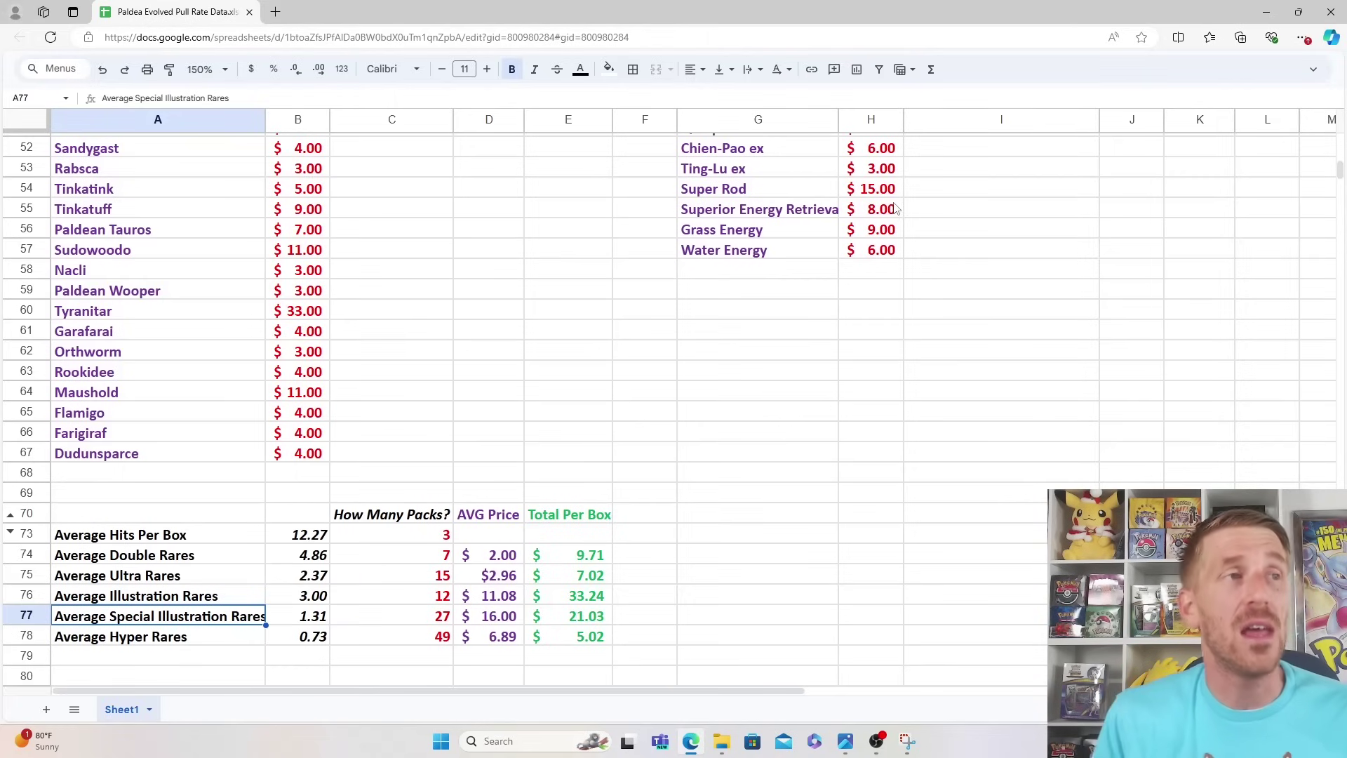
key("Up")
key("Up")
key("Up")
key("Up")
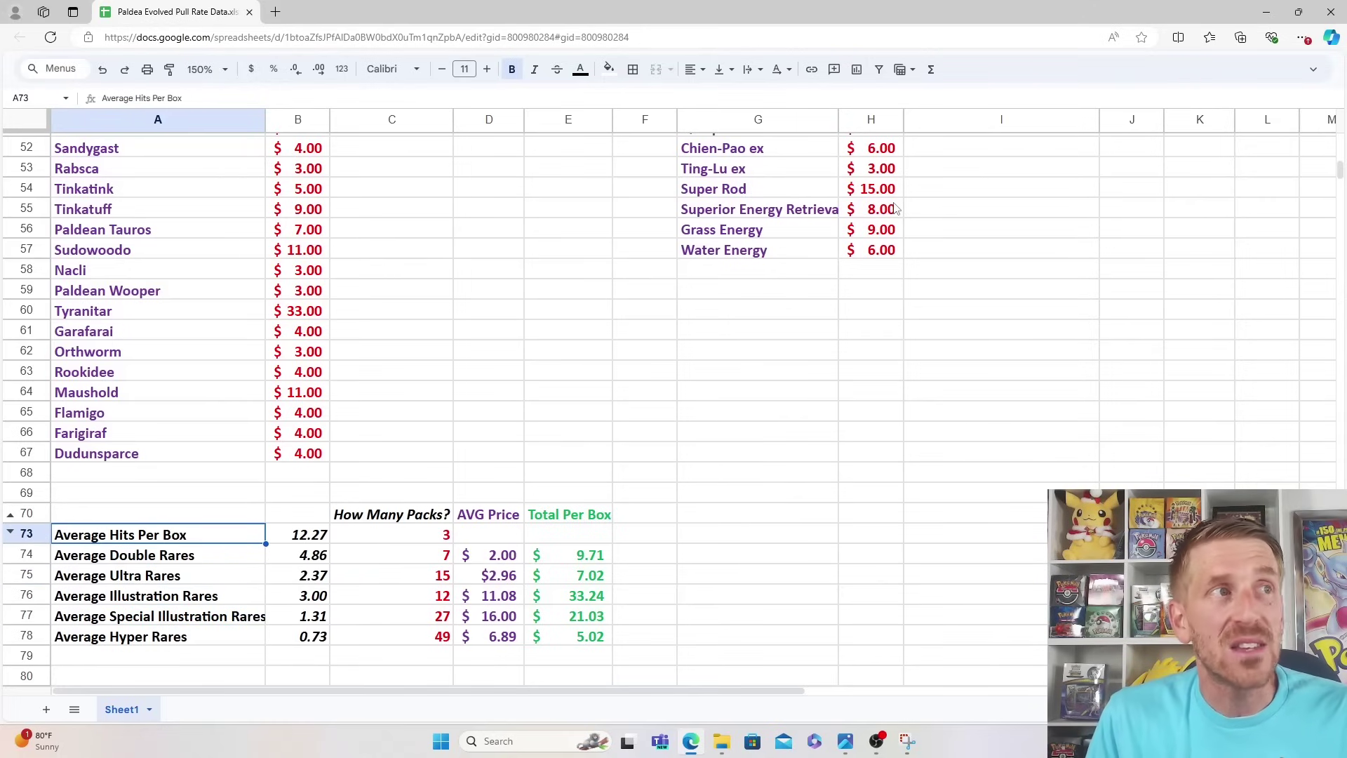
key("Right")
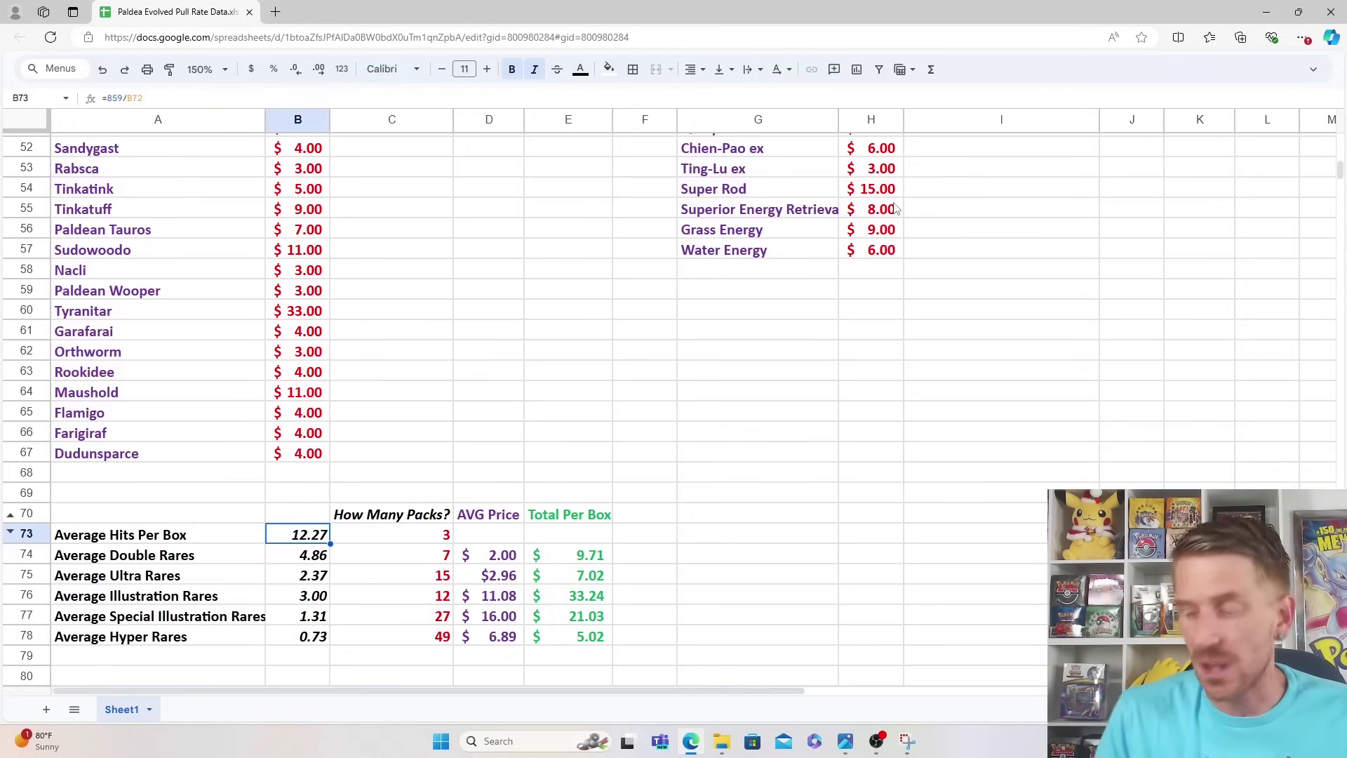
Examine the Average Double Rares row across its per-box average, average price and total per box
key("Down")
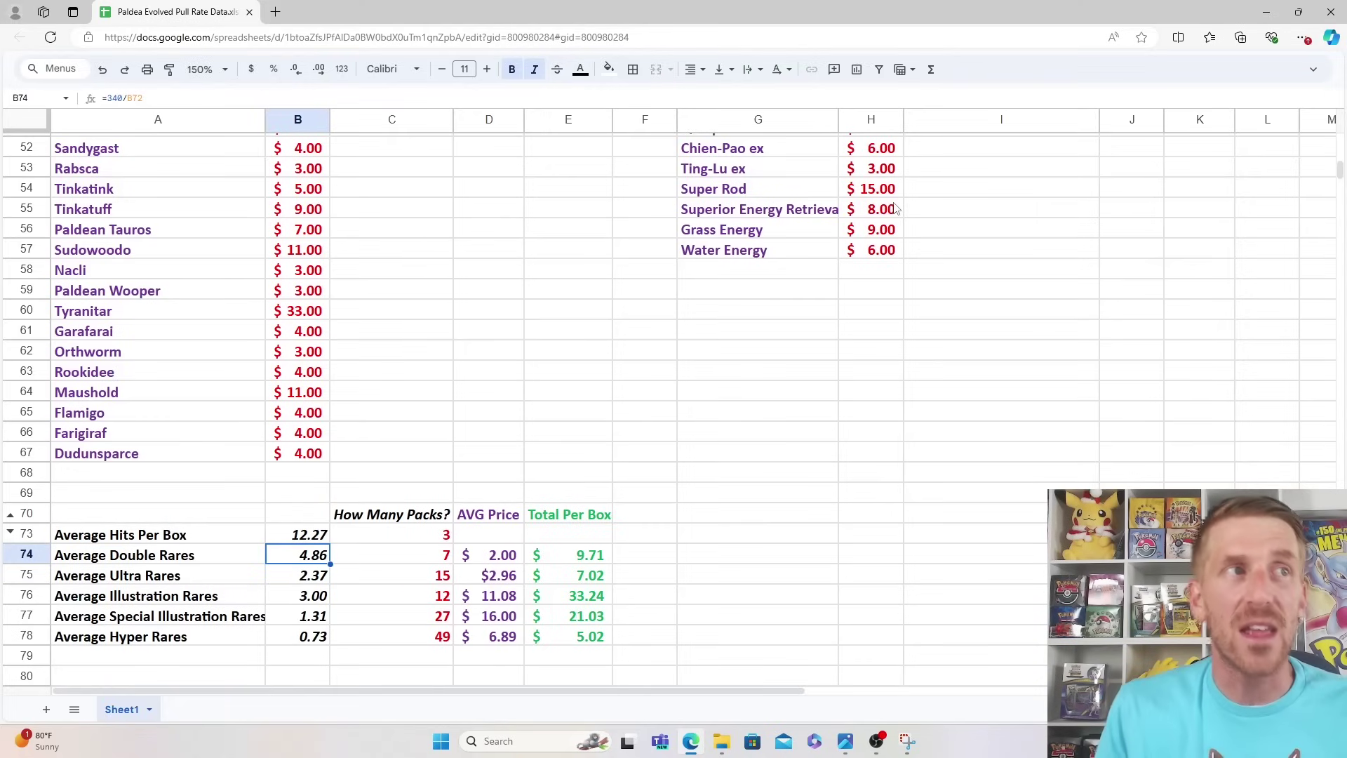
key("Right")
key("Right")
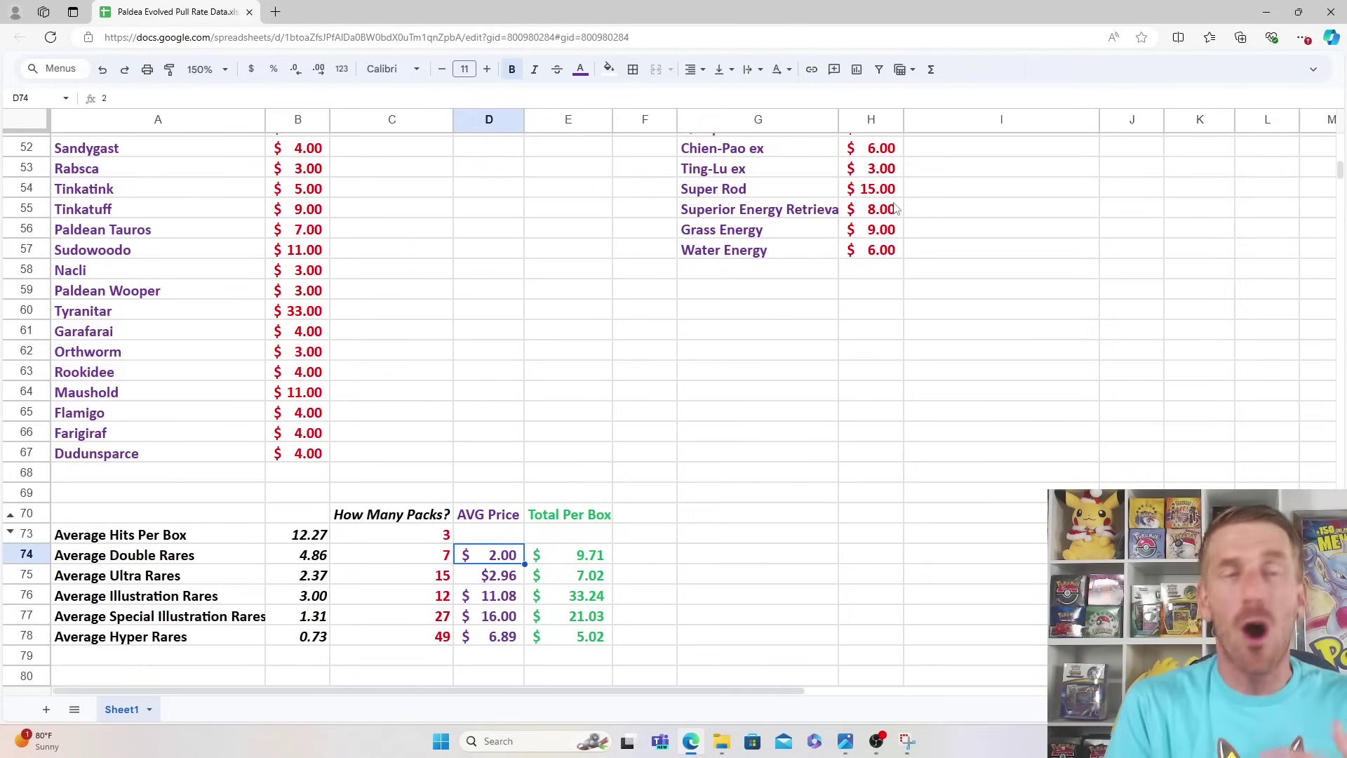
key("Right")
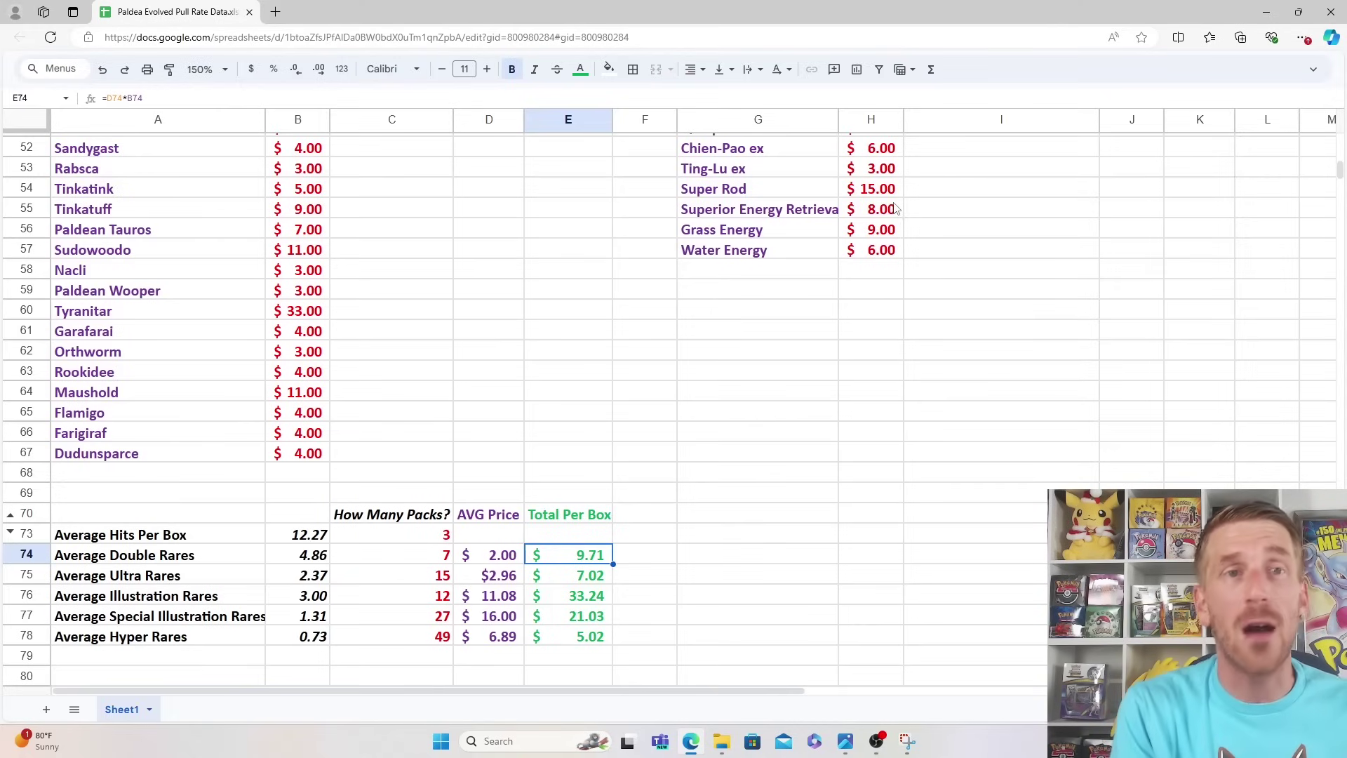
Examine the Average Ultra Rares row across its per-box average, average price and total per box
key("Down")
key("Down")
key("Left")
key("Up")
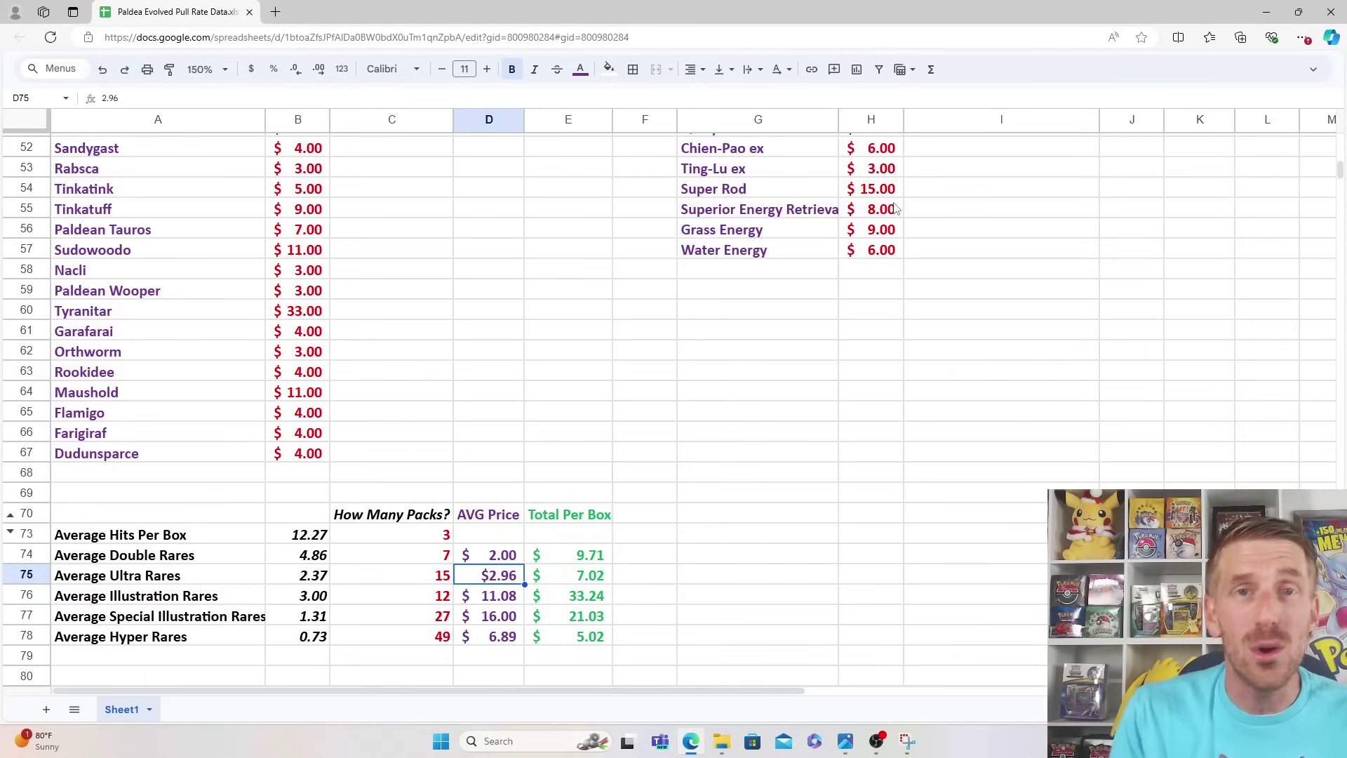
key("Left")
key("Left")
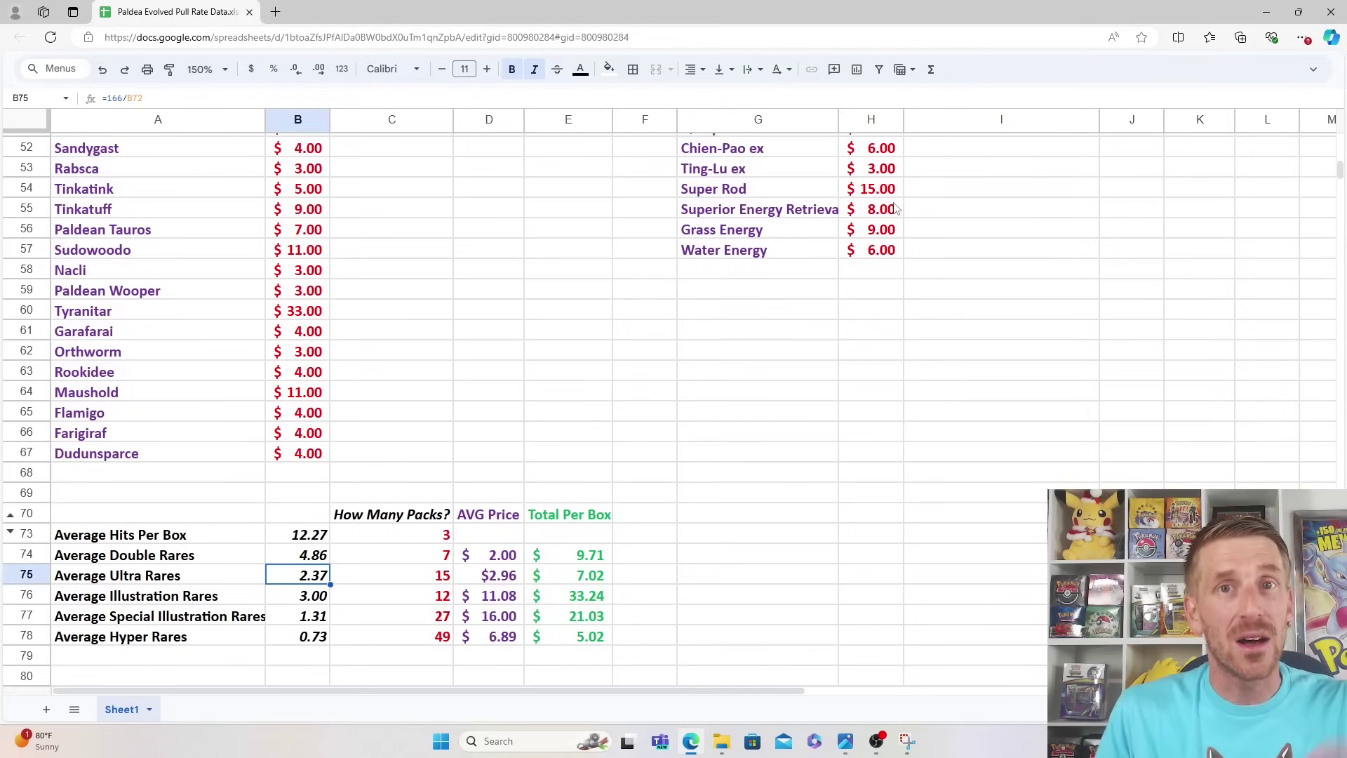
key("Right")
key("Right")
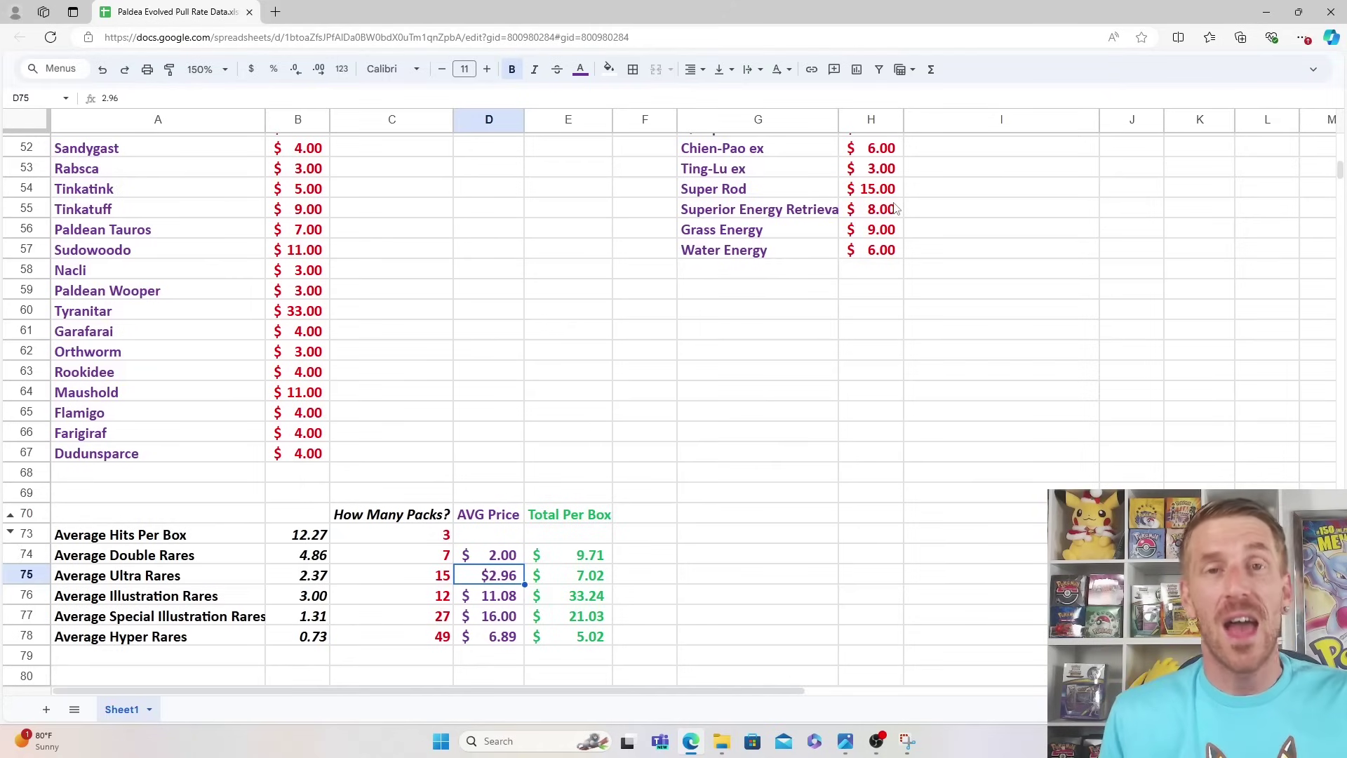
key("Right")
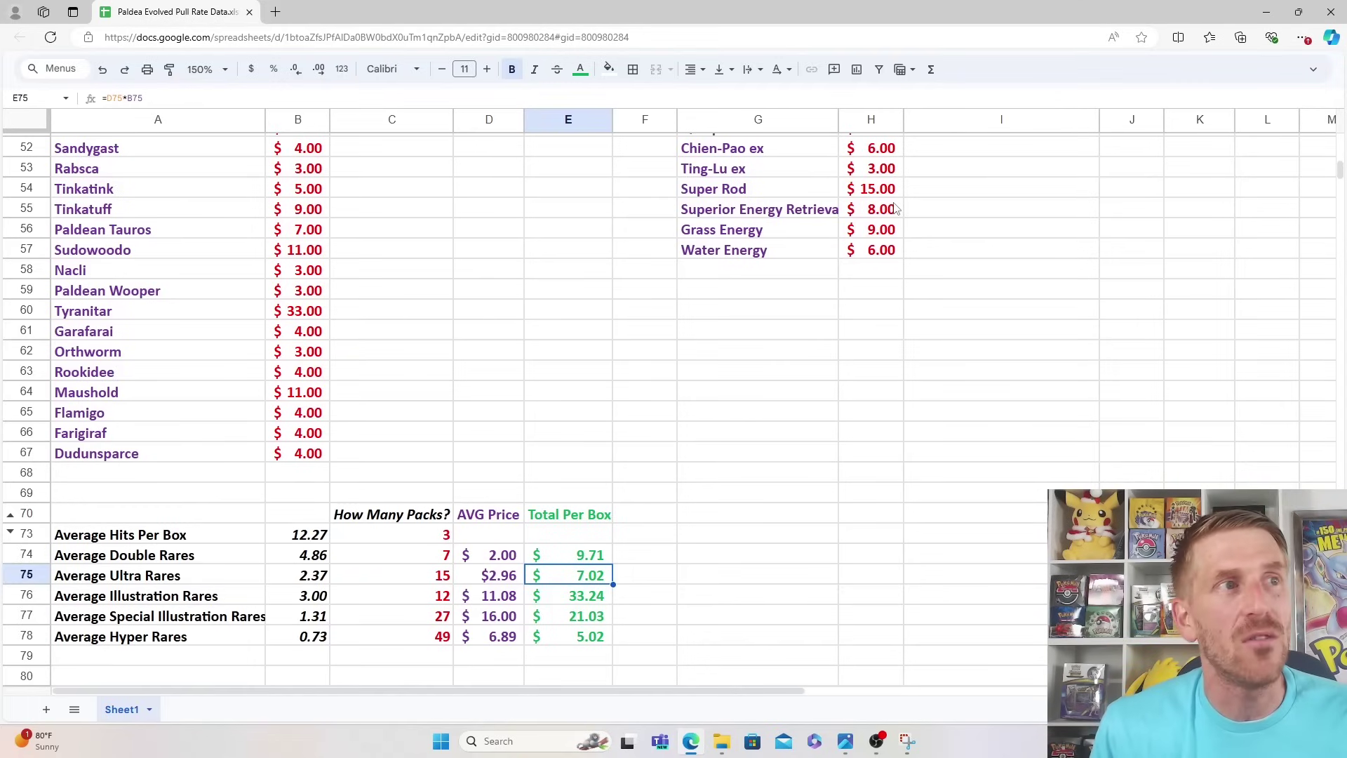
Check the Illustration Rares' total per box and average price against the Double Rares' average price
key("Down")
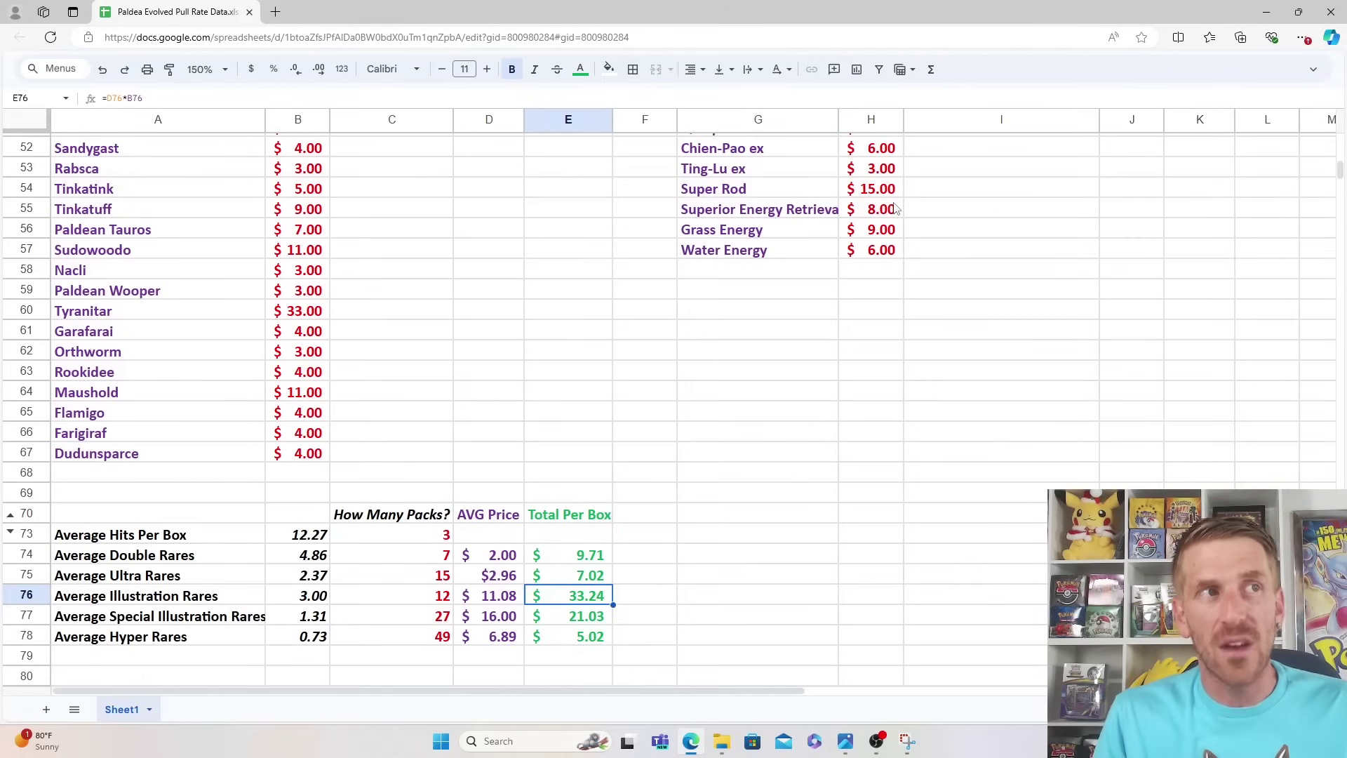
key("Left")
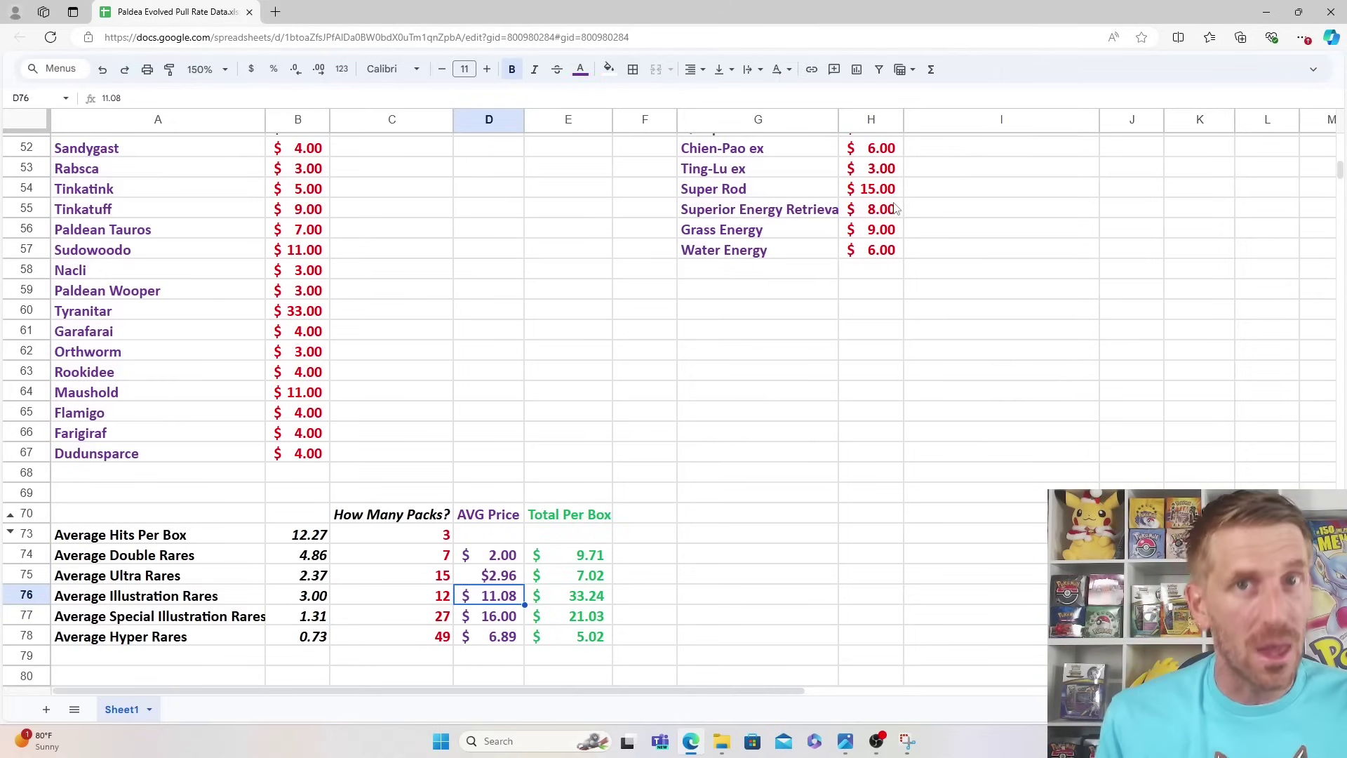
key("Up")
key("Up")
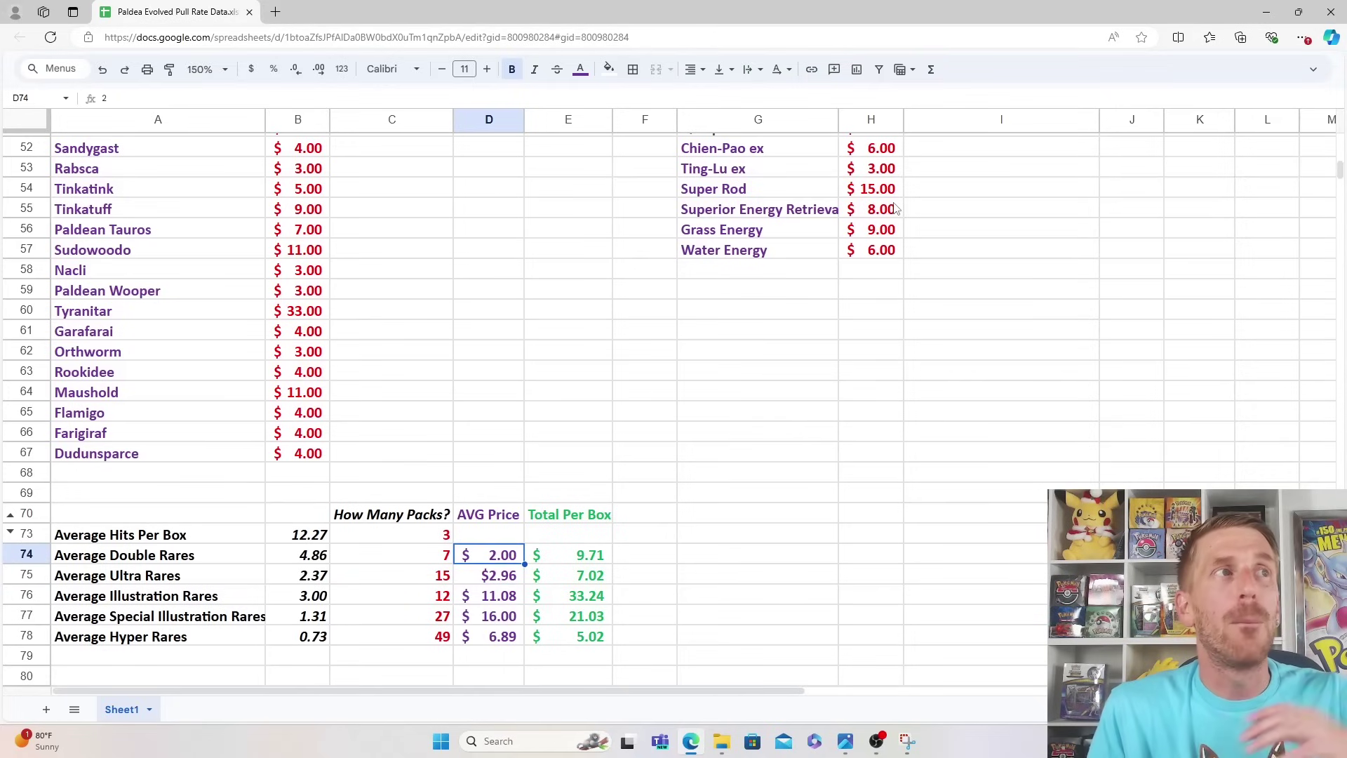
Go back up to the Flamigo and Maushold entries near the end of the Illustration Rare list
key("Up")
key("Up")
key("Up")
key("Up")
key("Up")
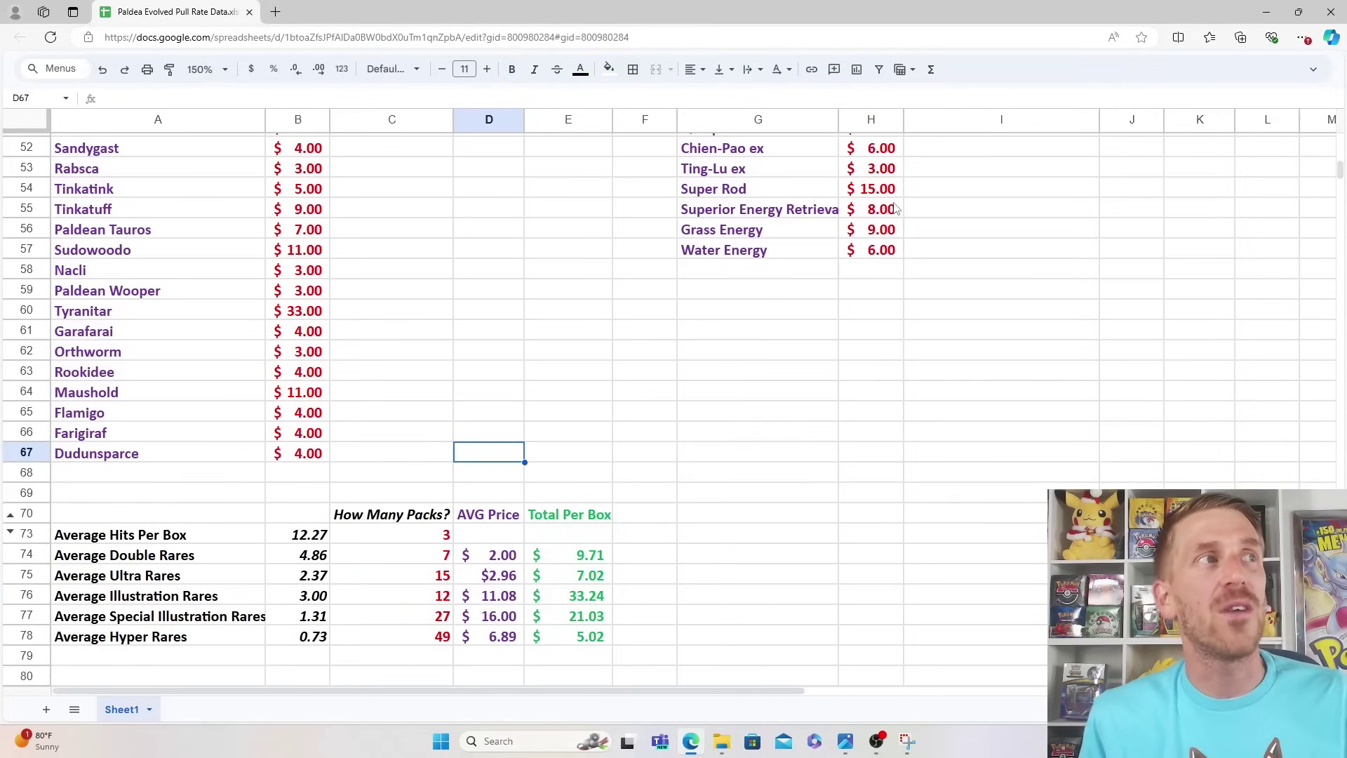
key("Left")
key("Left")
key("Left")
key("Up")
key("Up")
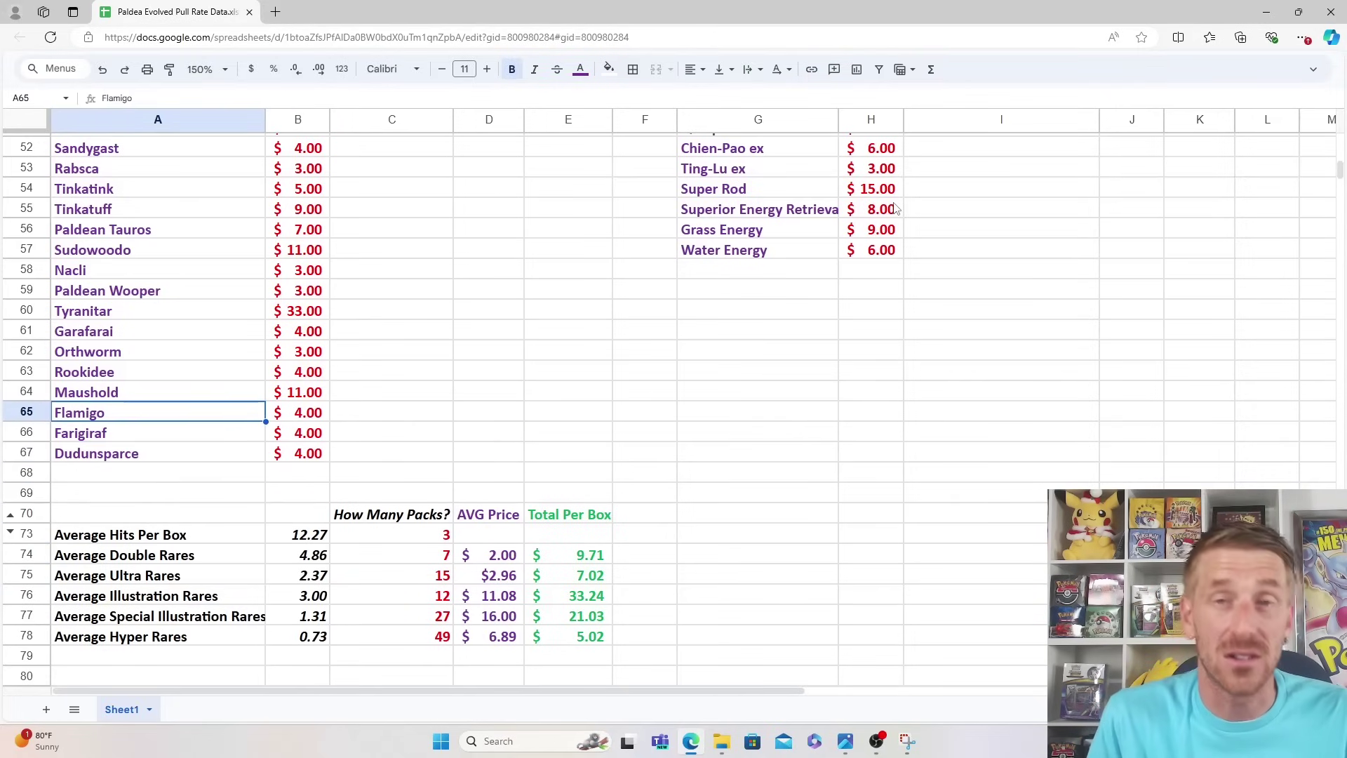
key("Up")
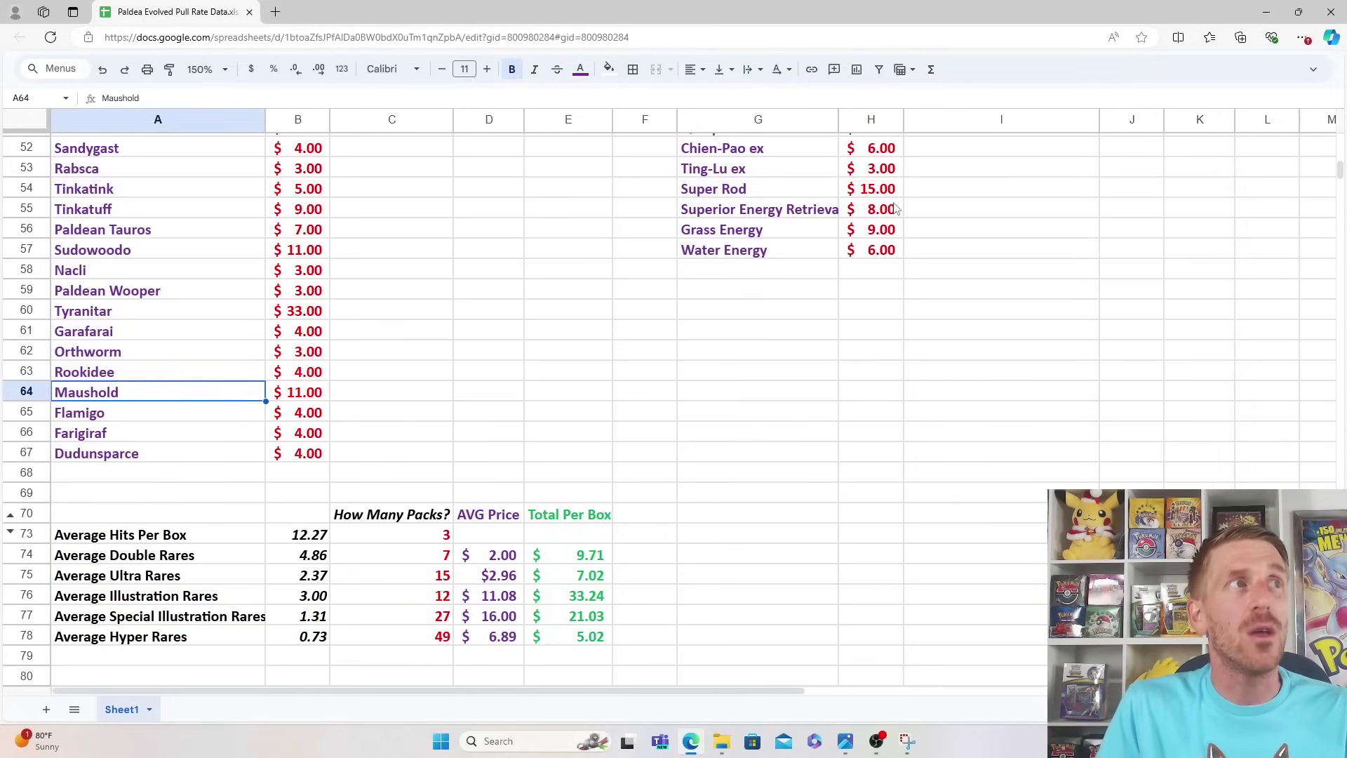
Return to the averages table and look down the per-box averages as far as Ultra Rares
key("Down")
key("Down")
key("Down")
key("Down")
key("Down")
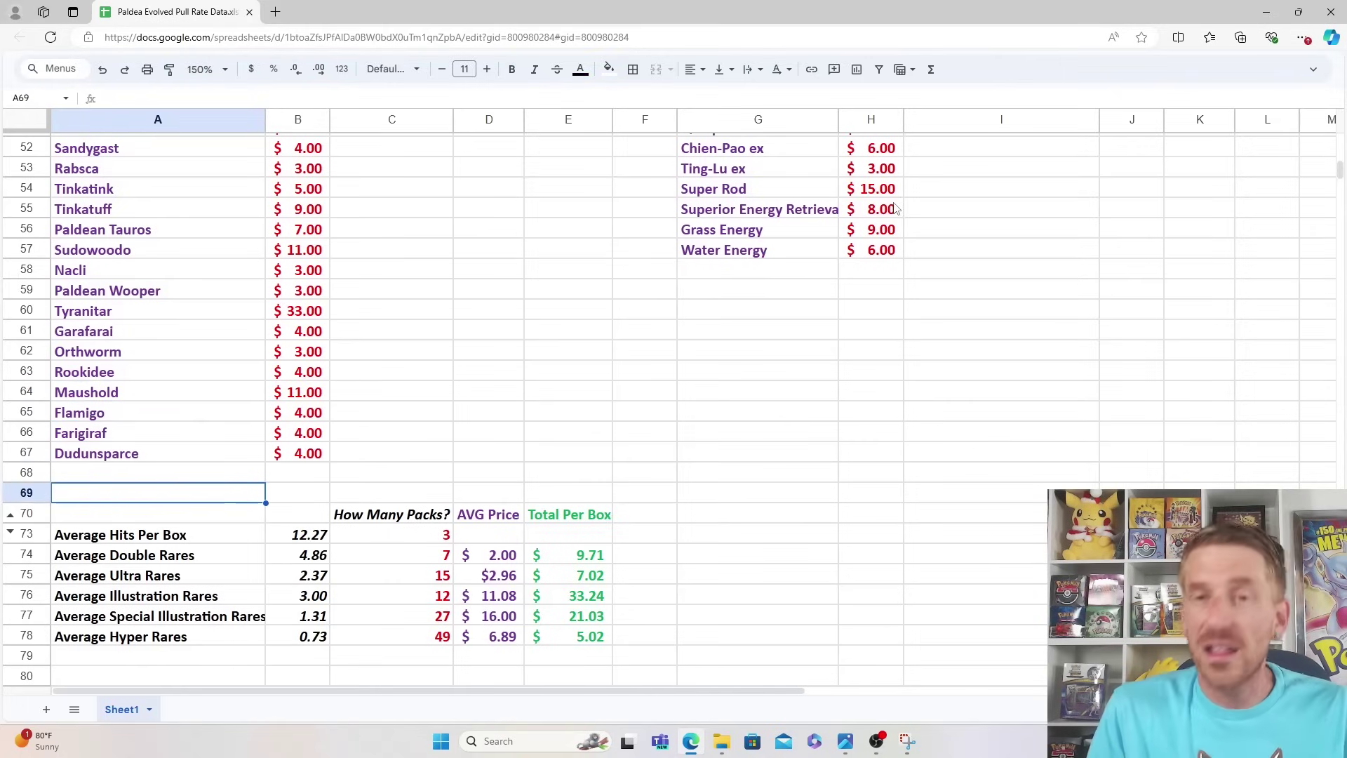
key("Right")
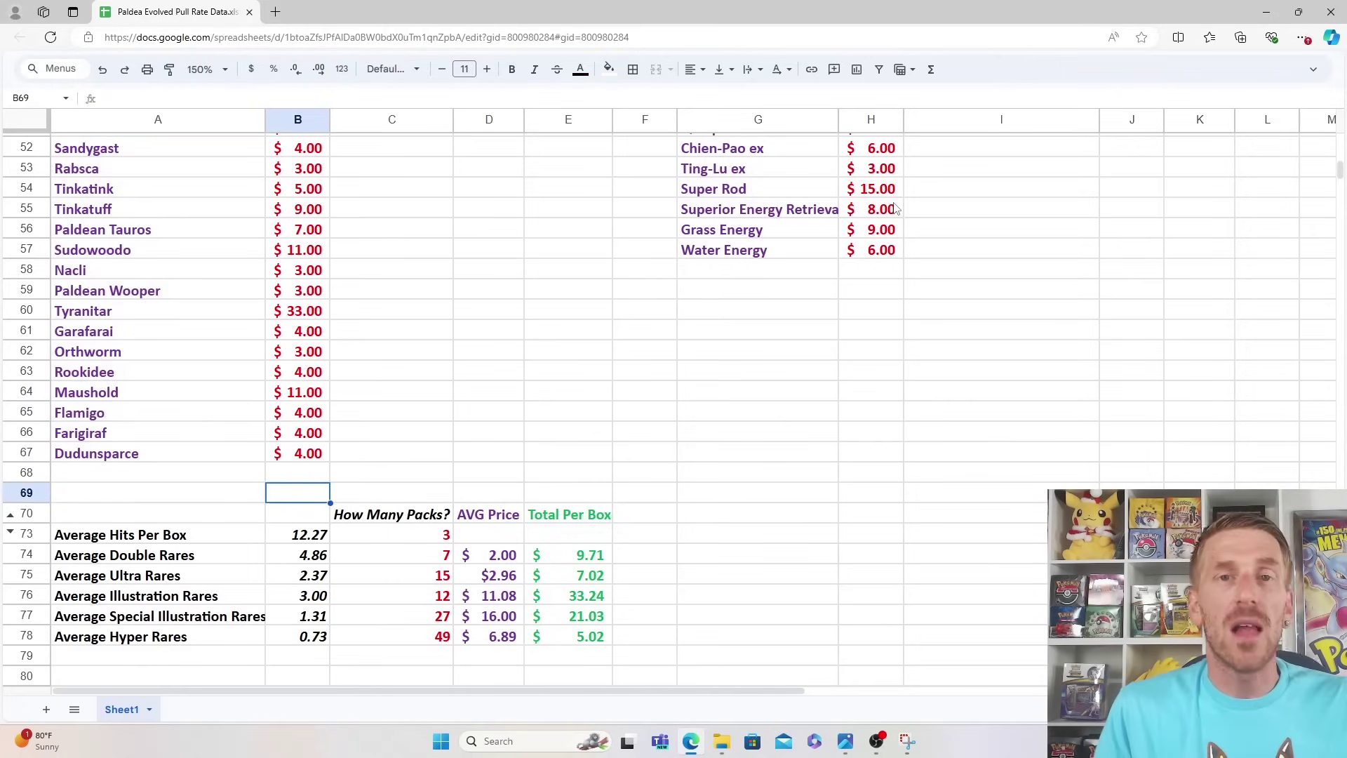
key("Down")
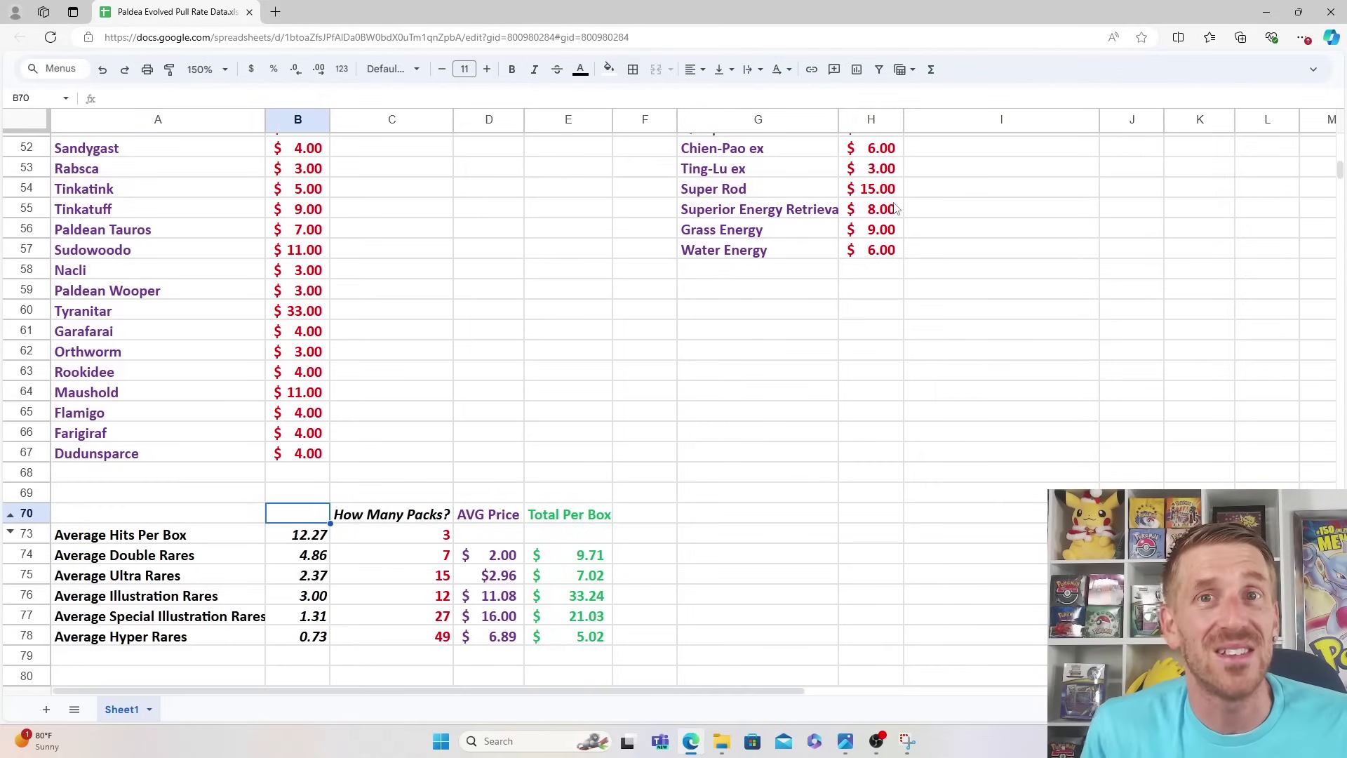
key("Down")
key("Down")
key("Down")
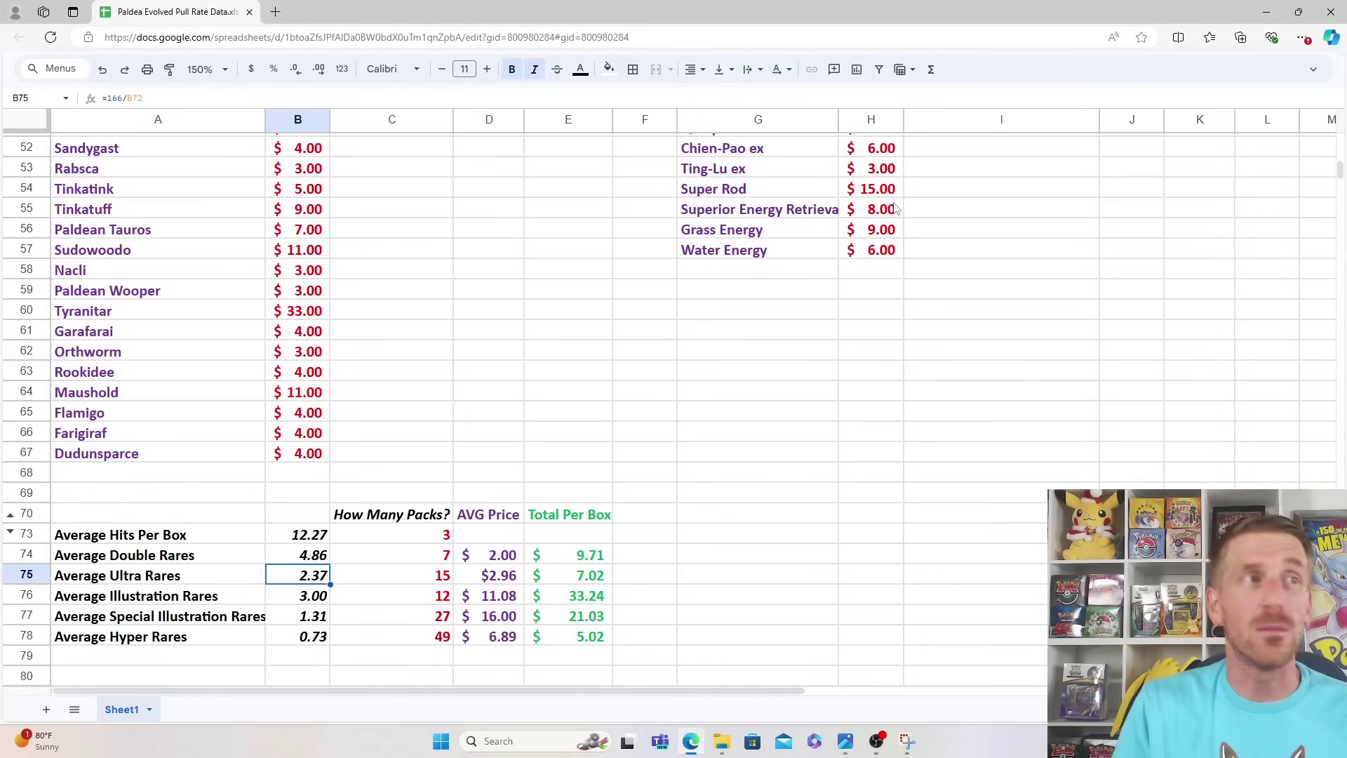
Examine the Average Special Illustration Rares row across its per-box average, pack count and average price
key("Down")
key("Down")
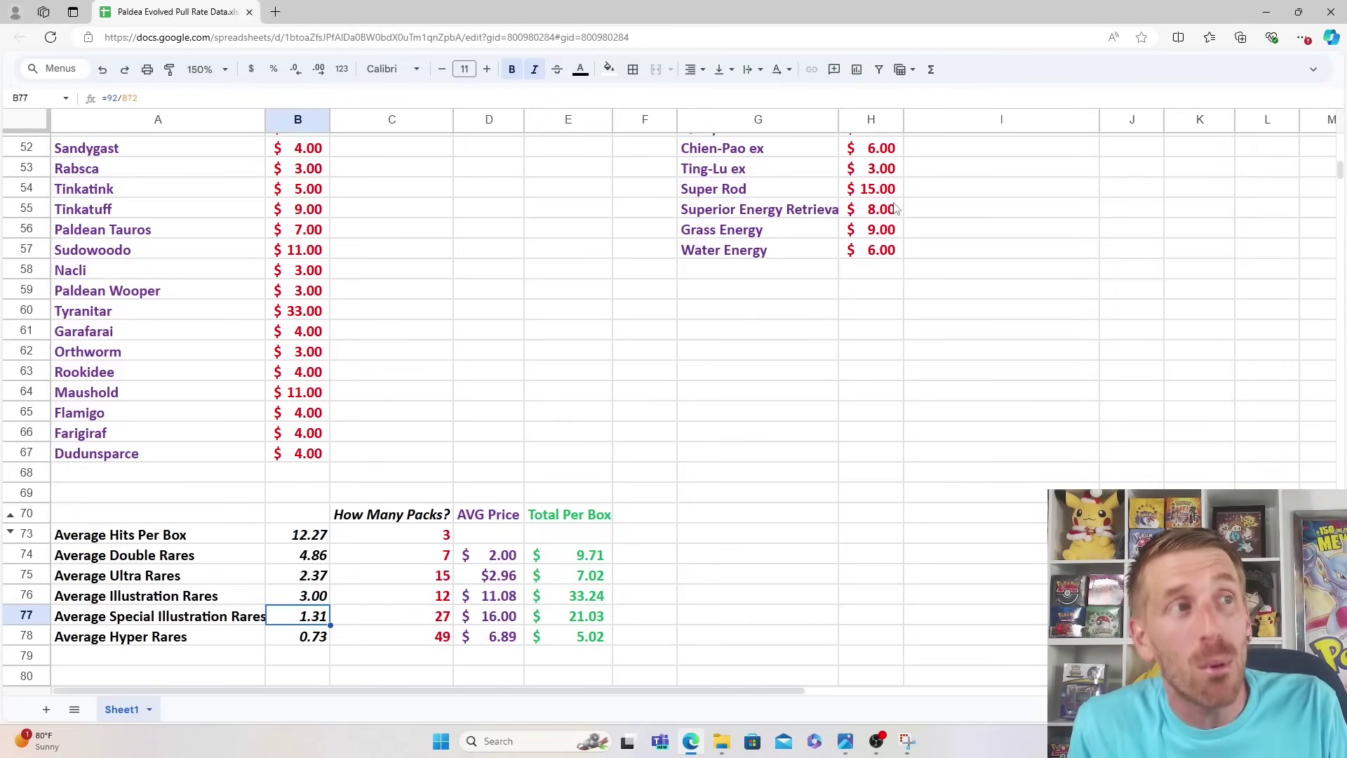
key("Right")
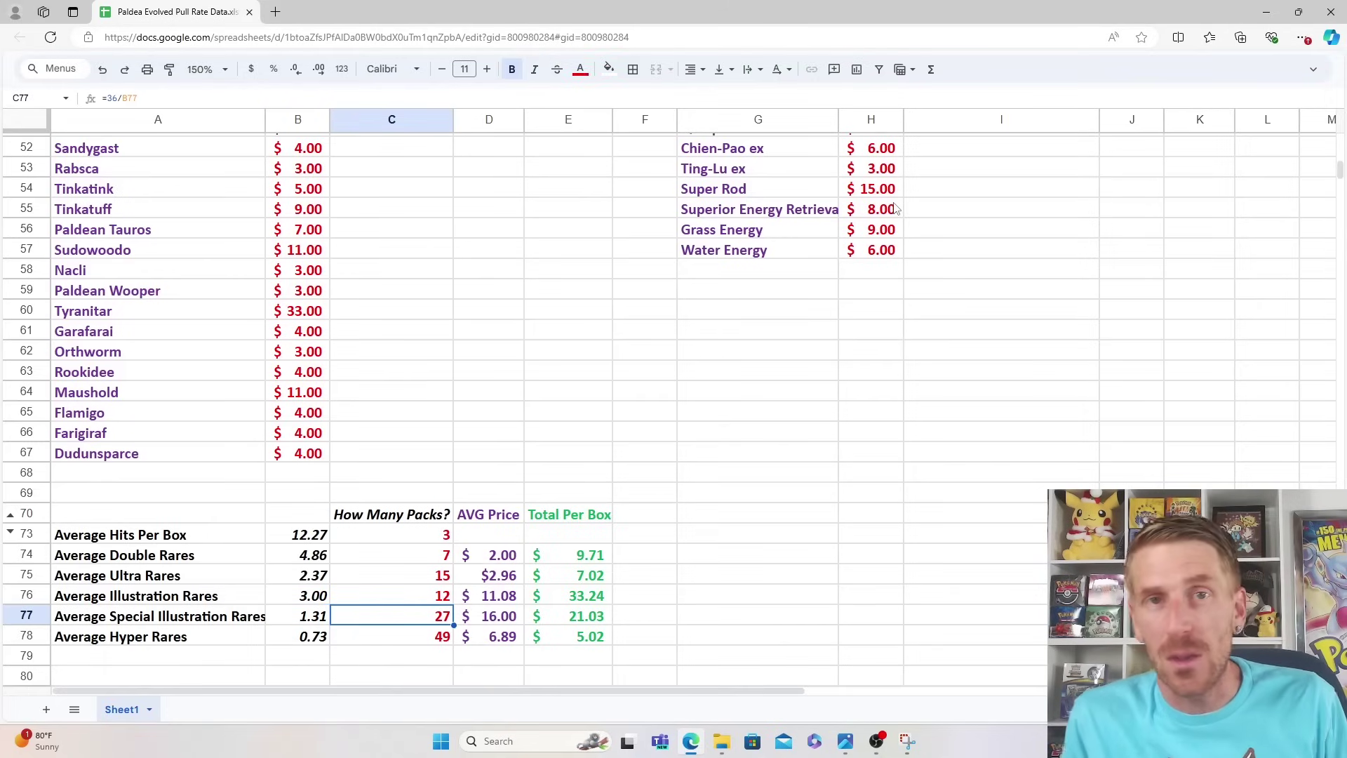
key("Right")
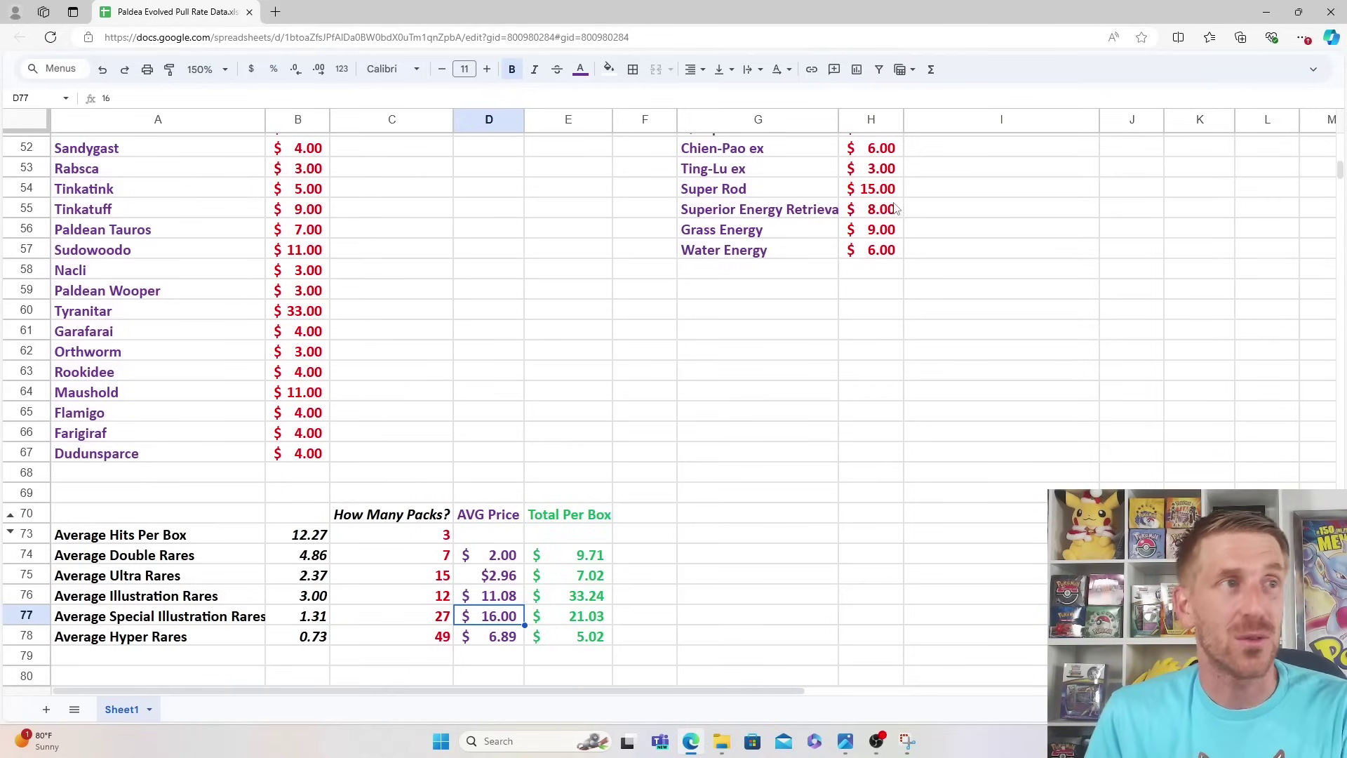
Check the total per box for the Average Special Illustration Rares and Average Hyper Rares rows
key("Right")
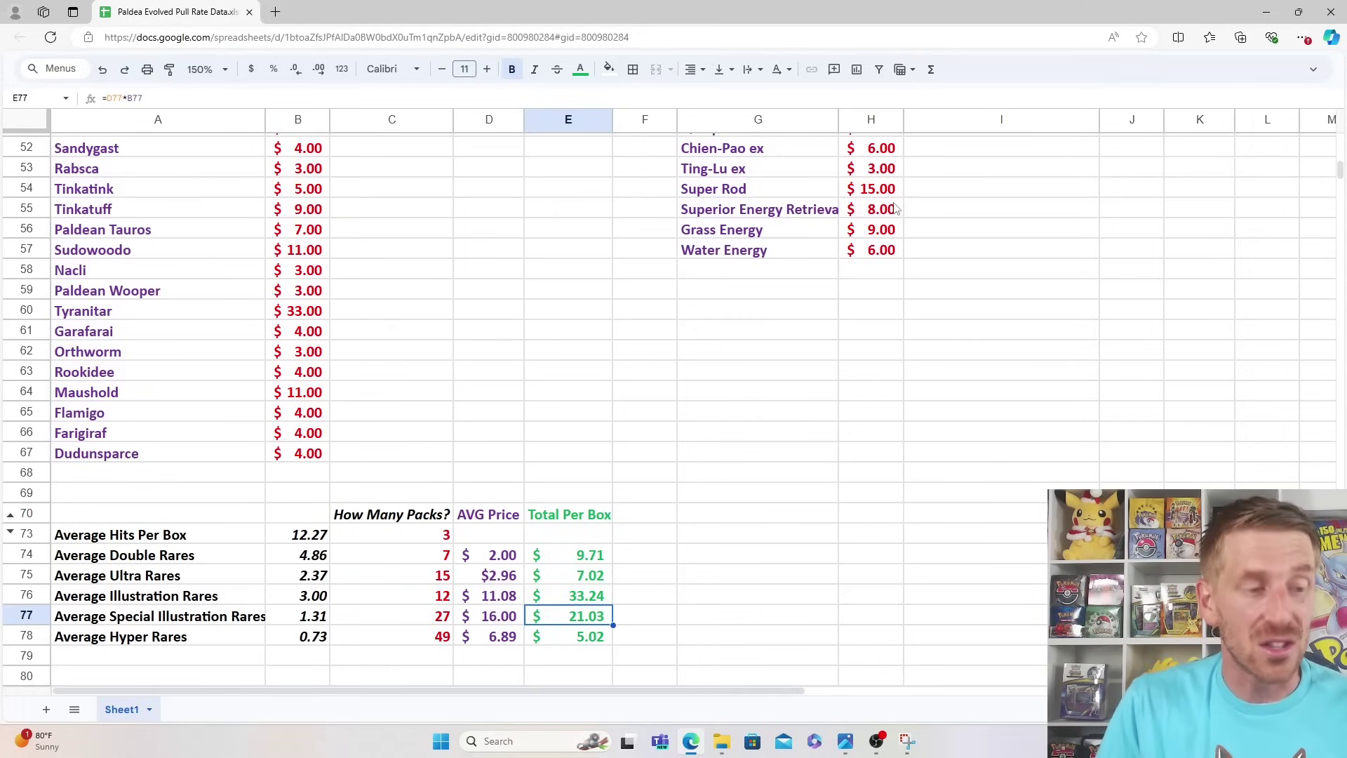
key("Down")
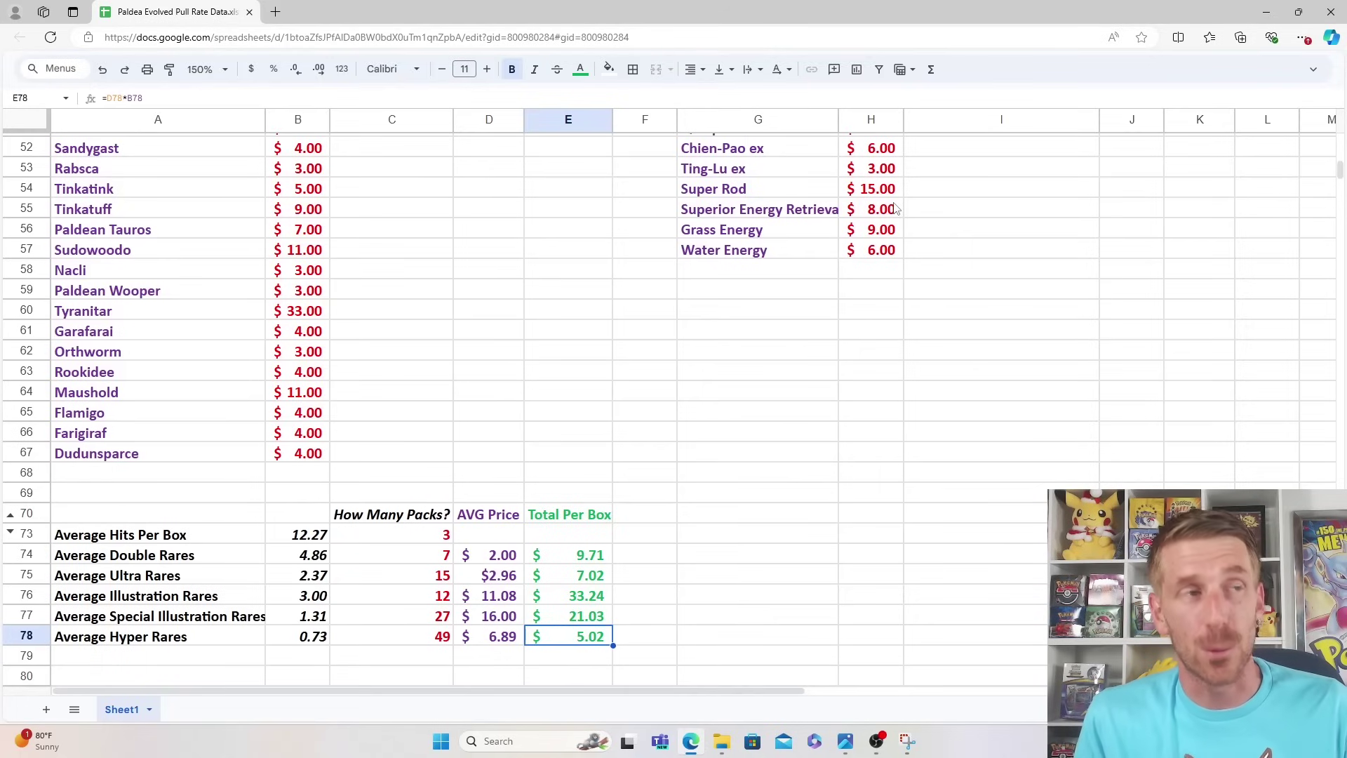
key("Down")
key("Up")
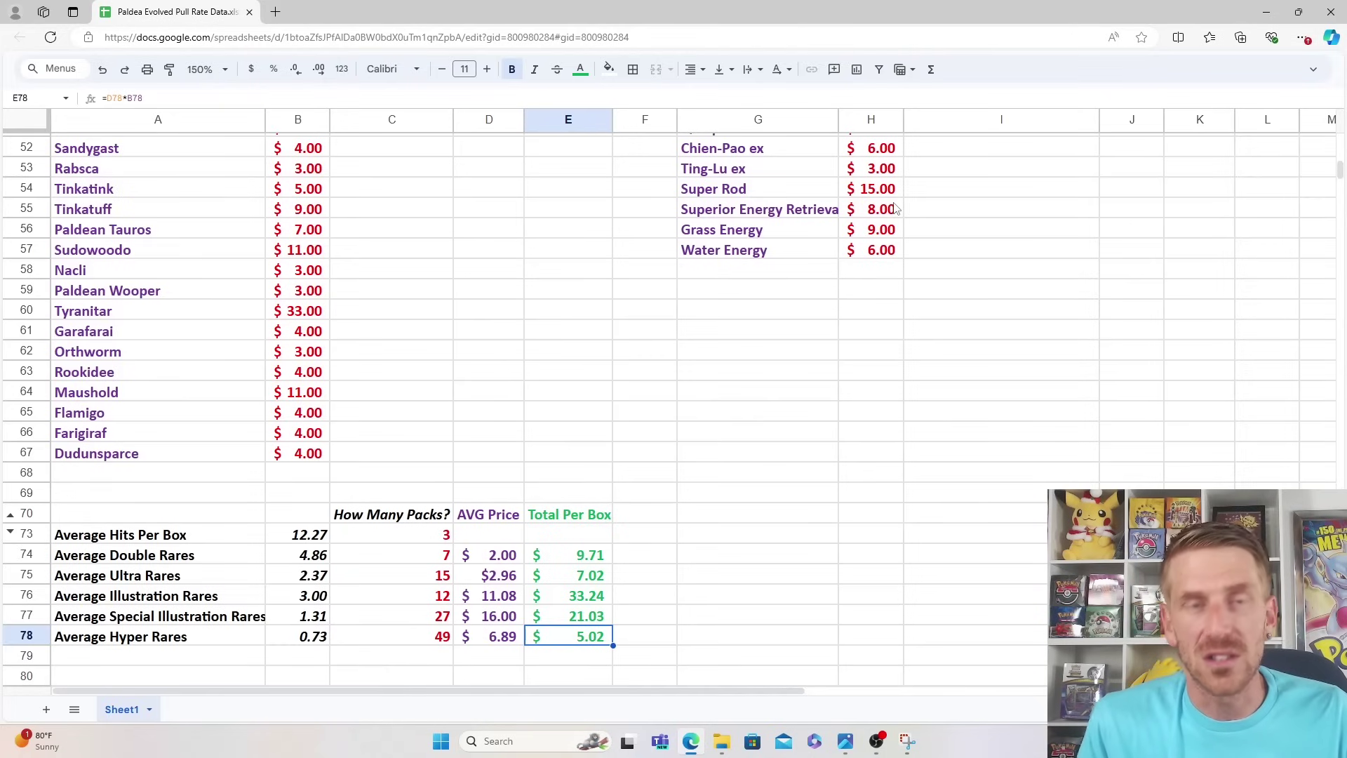
Move down past the averages table to column A of the box value summary, beside the unopened box price chart
key("Down")
key("Down")
key("Down")
key("Down")
key("Down")
key("Down")
key("Down")
key("Down")
key("Down")
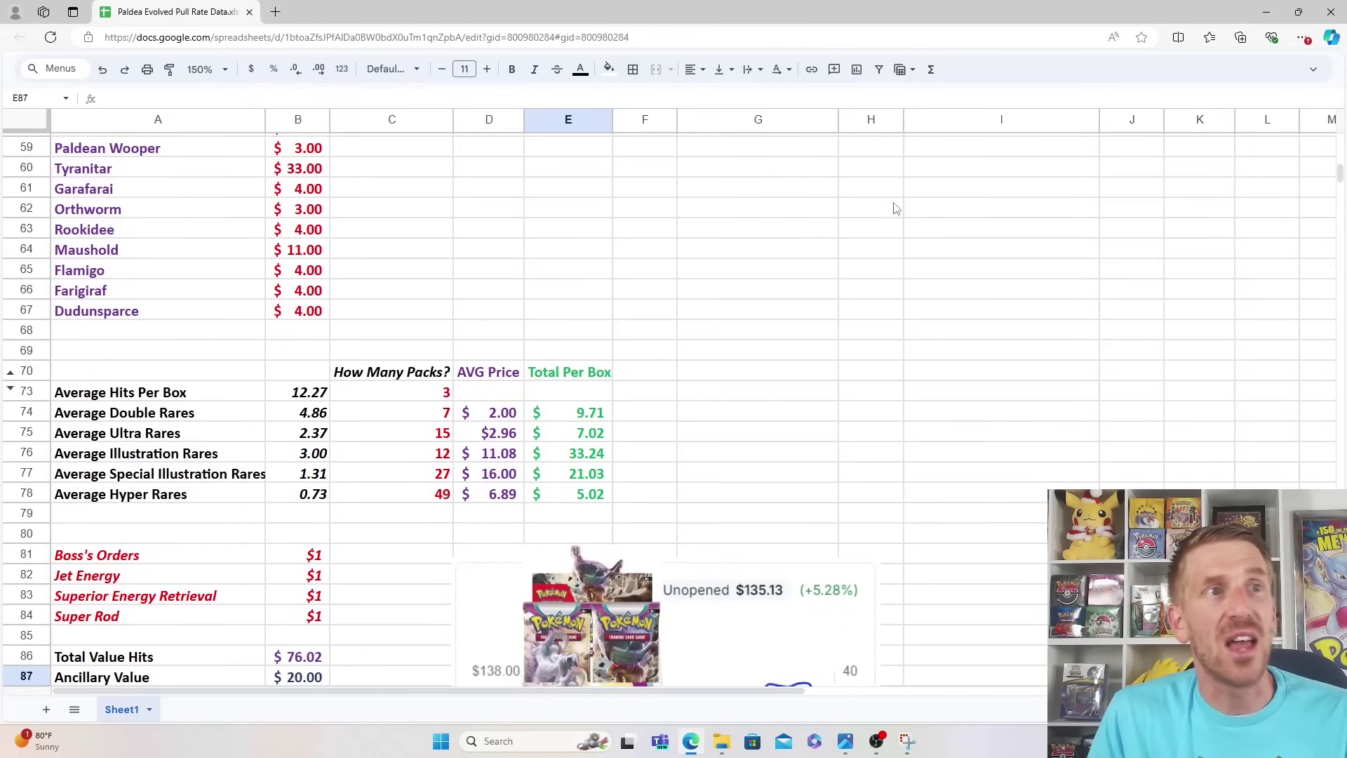
key("Down")
key("Down")
key("Down")
key("Down")
key("Down")
key("Down")
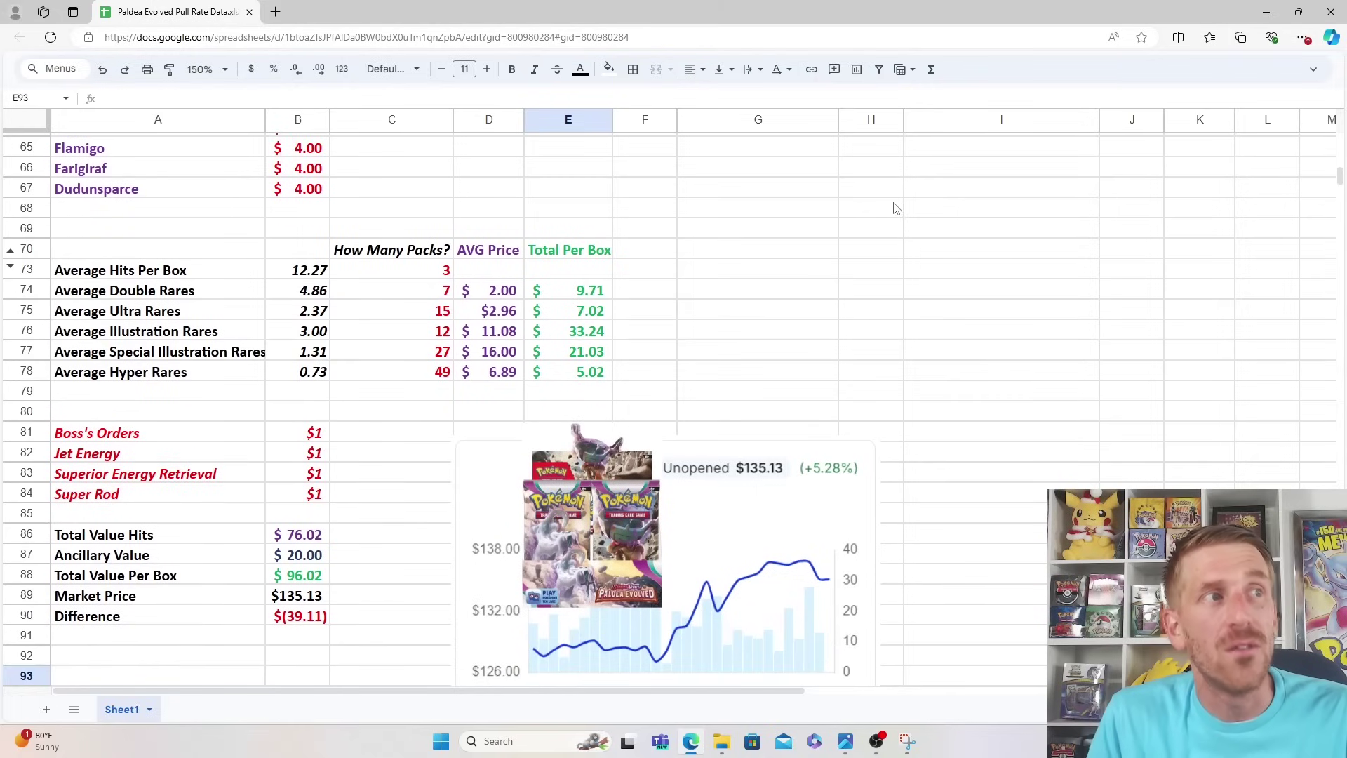
key("Down")
key("Left")
key("Left")
key("Left")
key("Left")
key("Up")
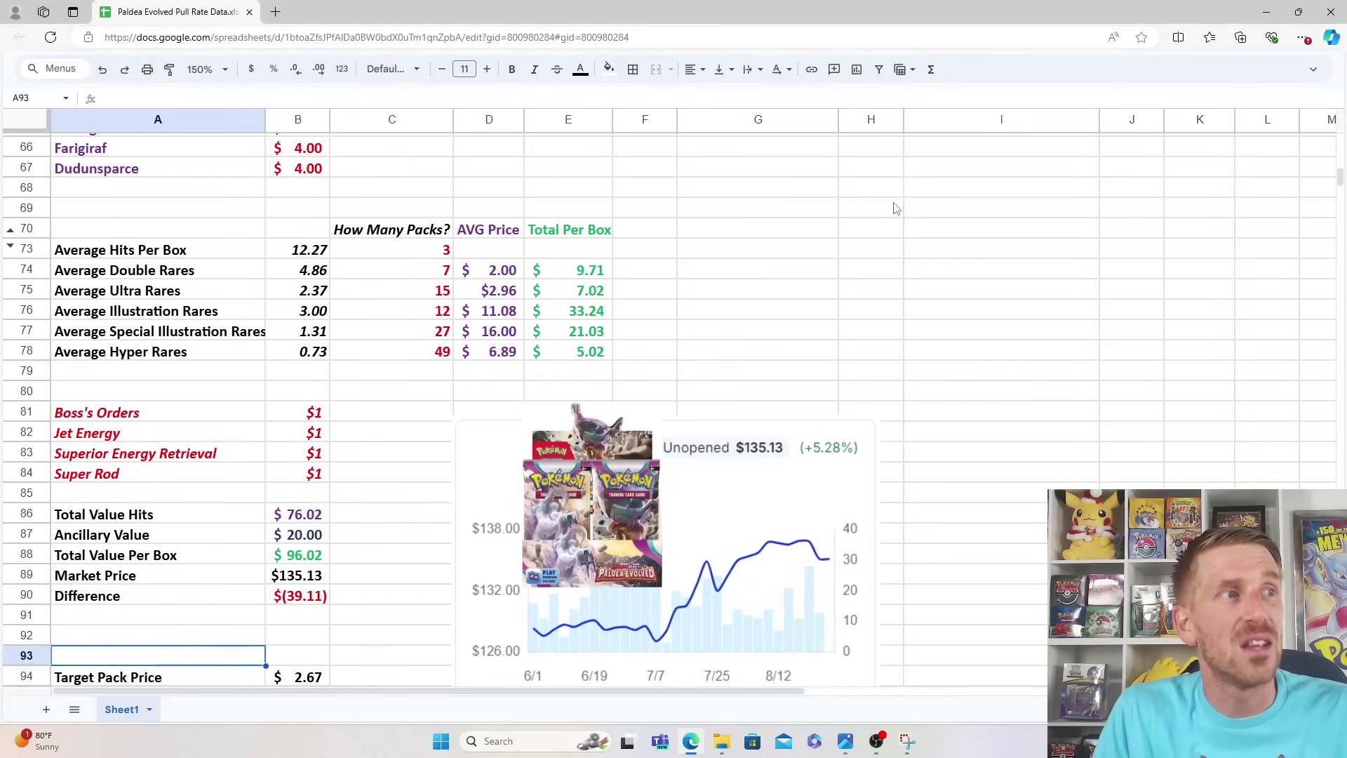
Look over the Target Pack Price row and the empty rows around it, below the box value summary
key("Up")
key("Up")
key("Down")
key("Down")
key("Down")
key("Down")
key("Down")
key("Down")
key("Down")
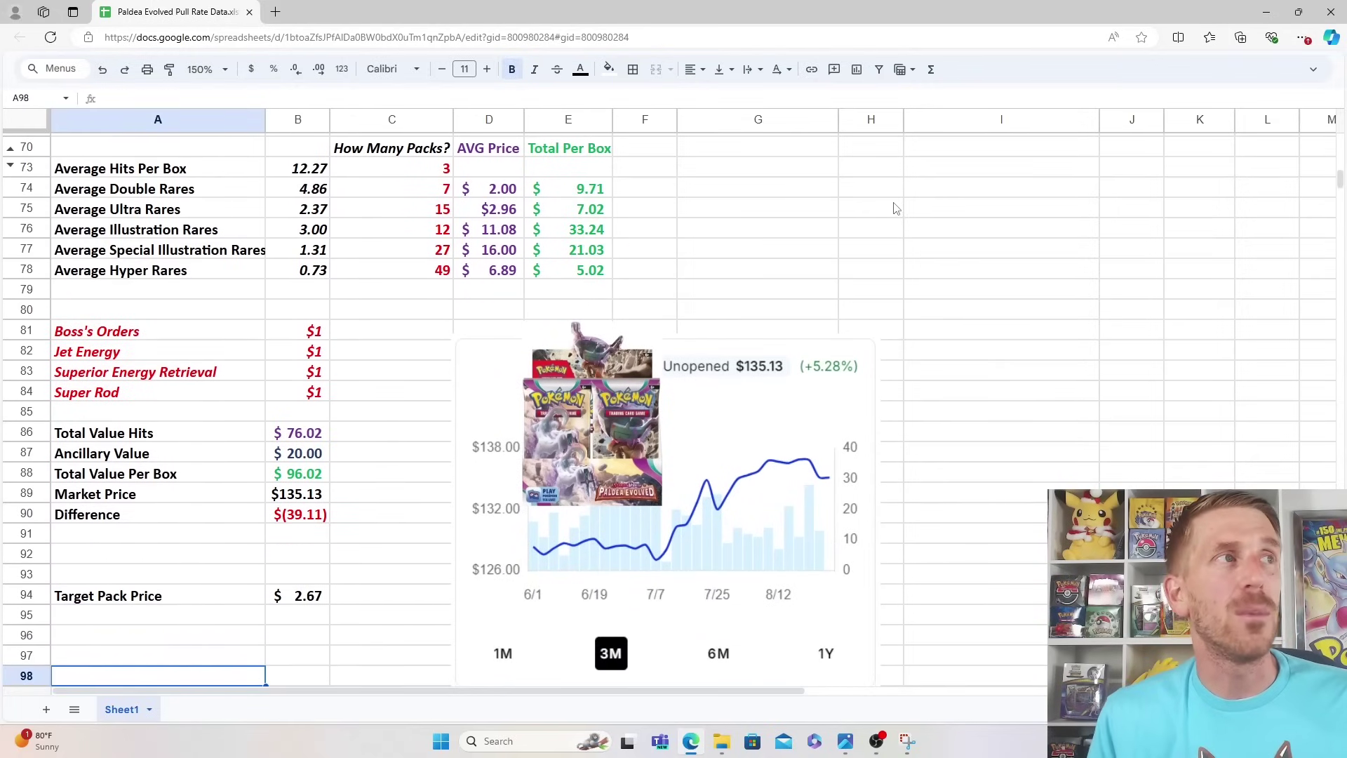
key("Up")
key("Up")
key("Up")
key("Up")
key("Up")
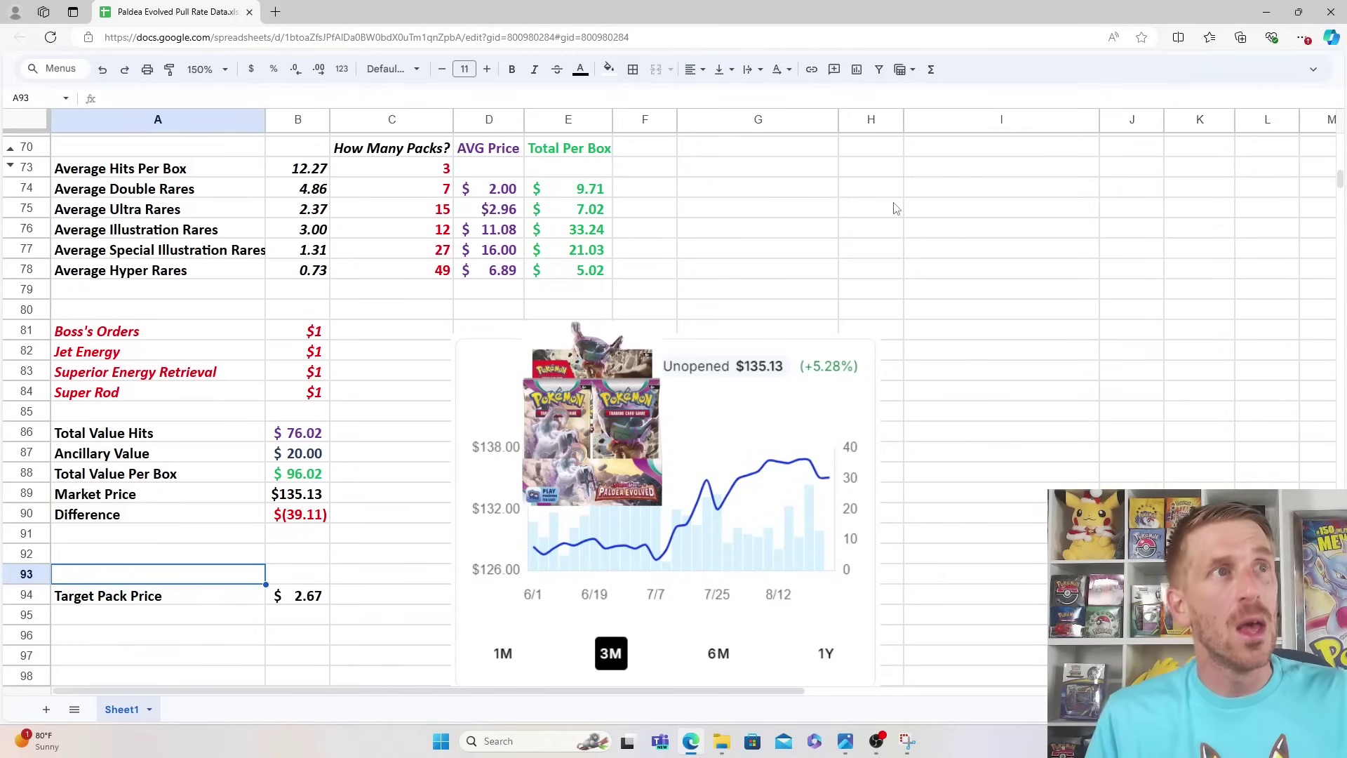
Go back up to Boss's Orders and look down the $1 card list through Superior Energy Retrieval to Super Rod
key("Up")
key("Up")
key("Up")
key("Up")
key("Up")
key("Up")
key("Up")
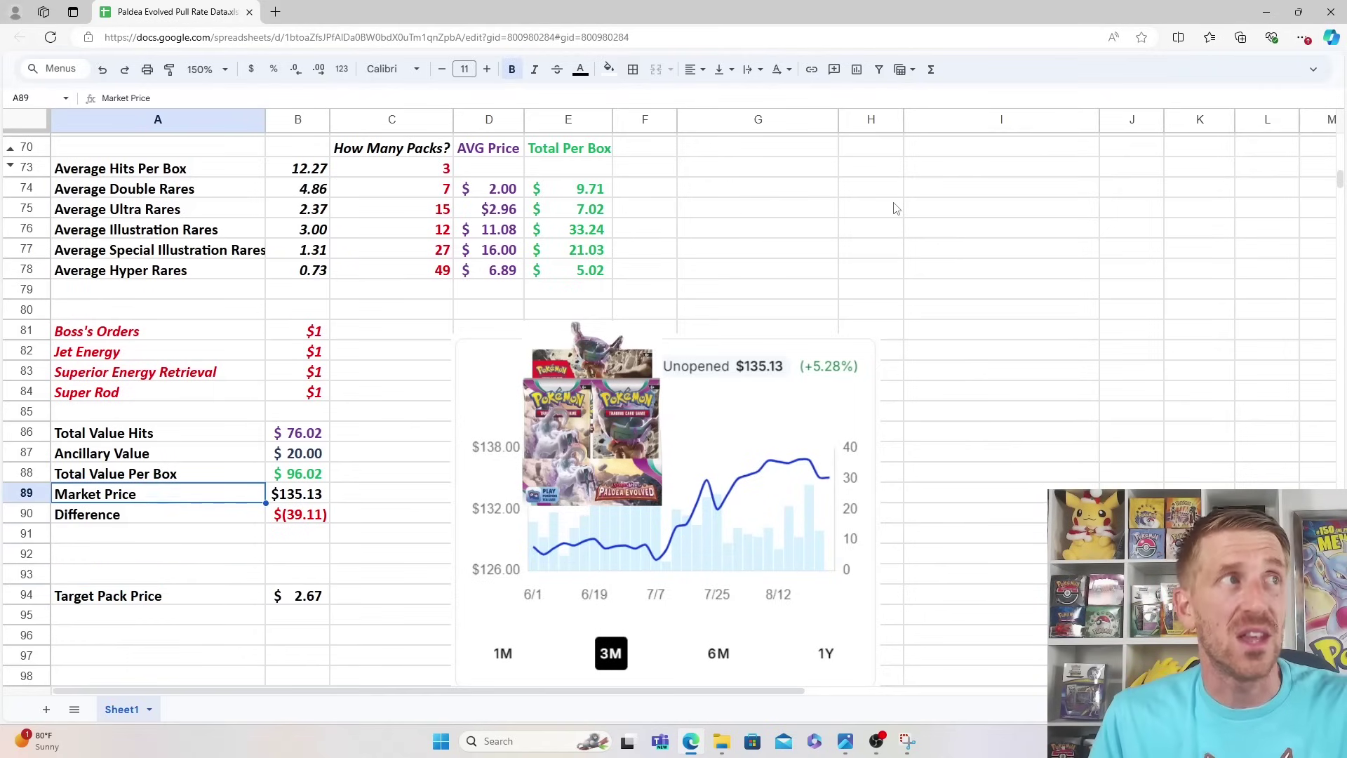
key("Up")
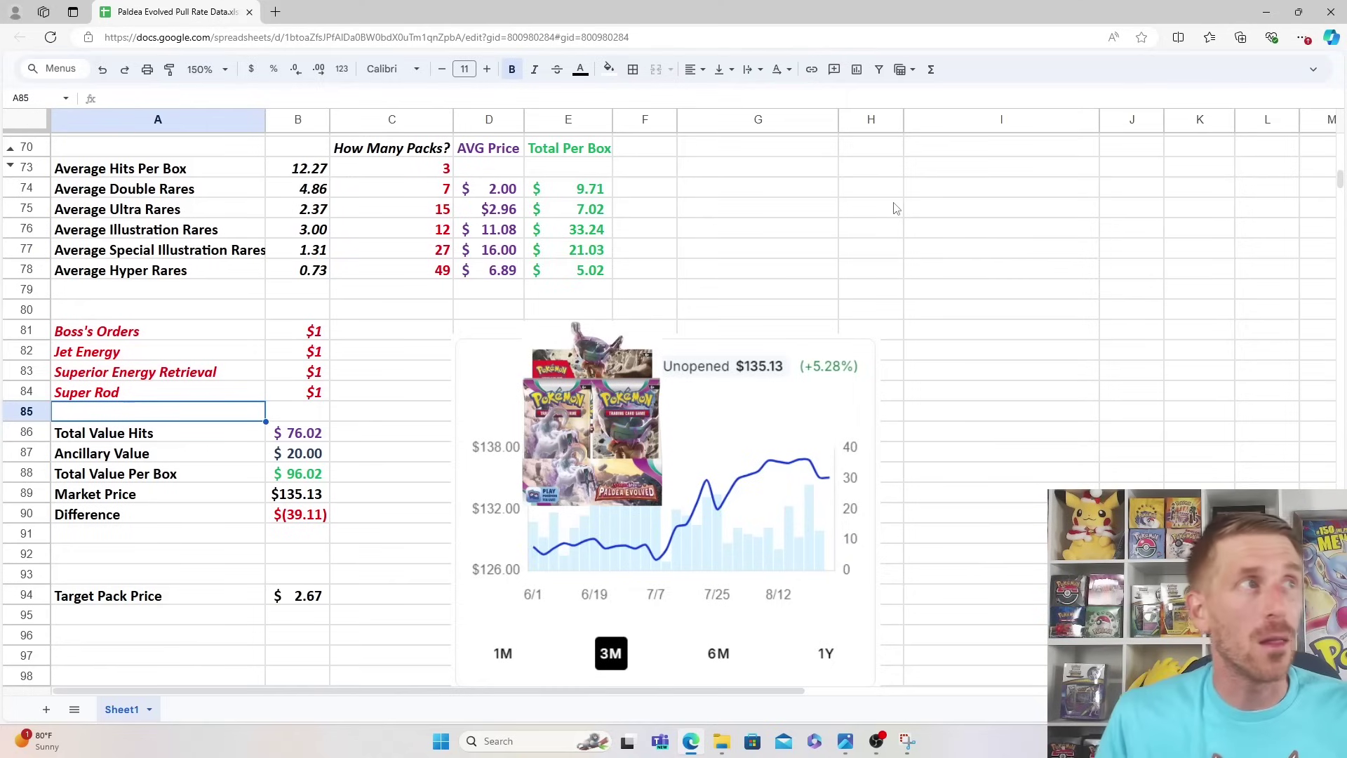
key("Up")
key("Up")
key("Up")
key("Up")
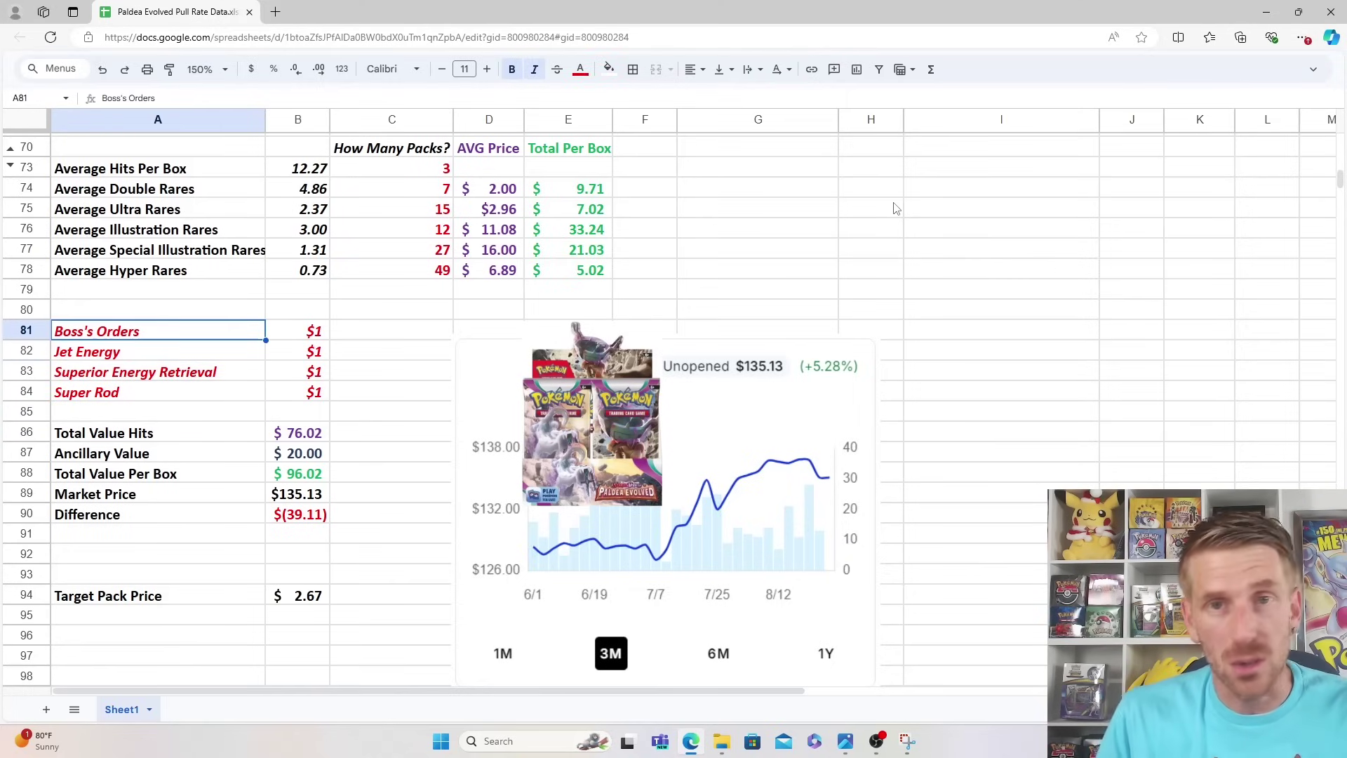
key("Down")
key("Down")
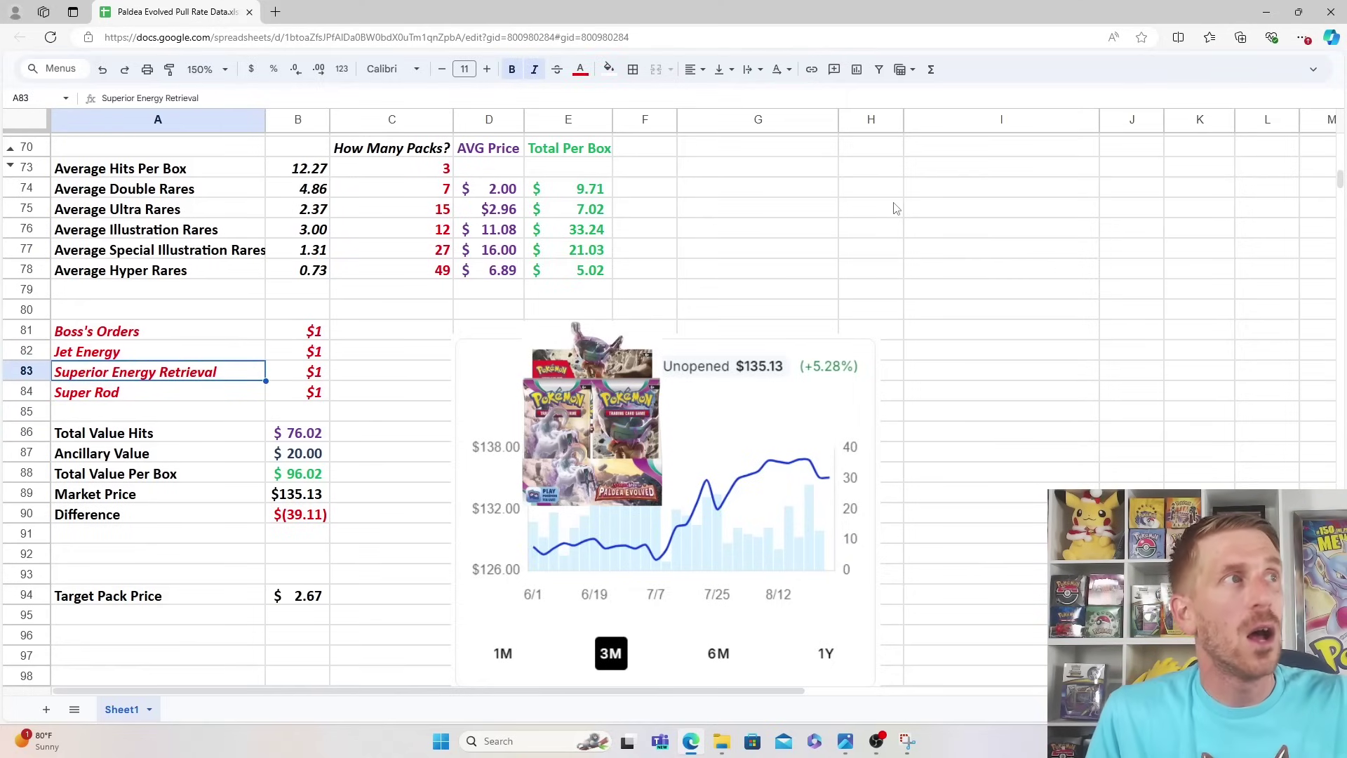
key("Down")
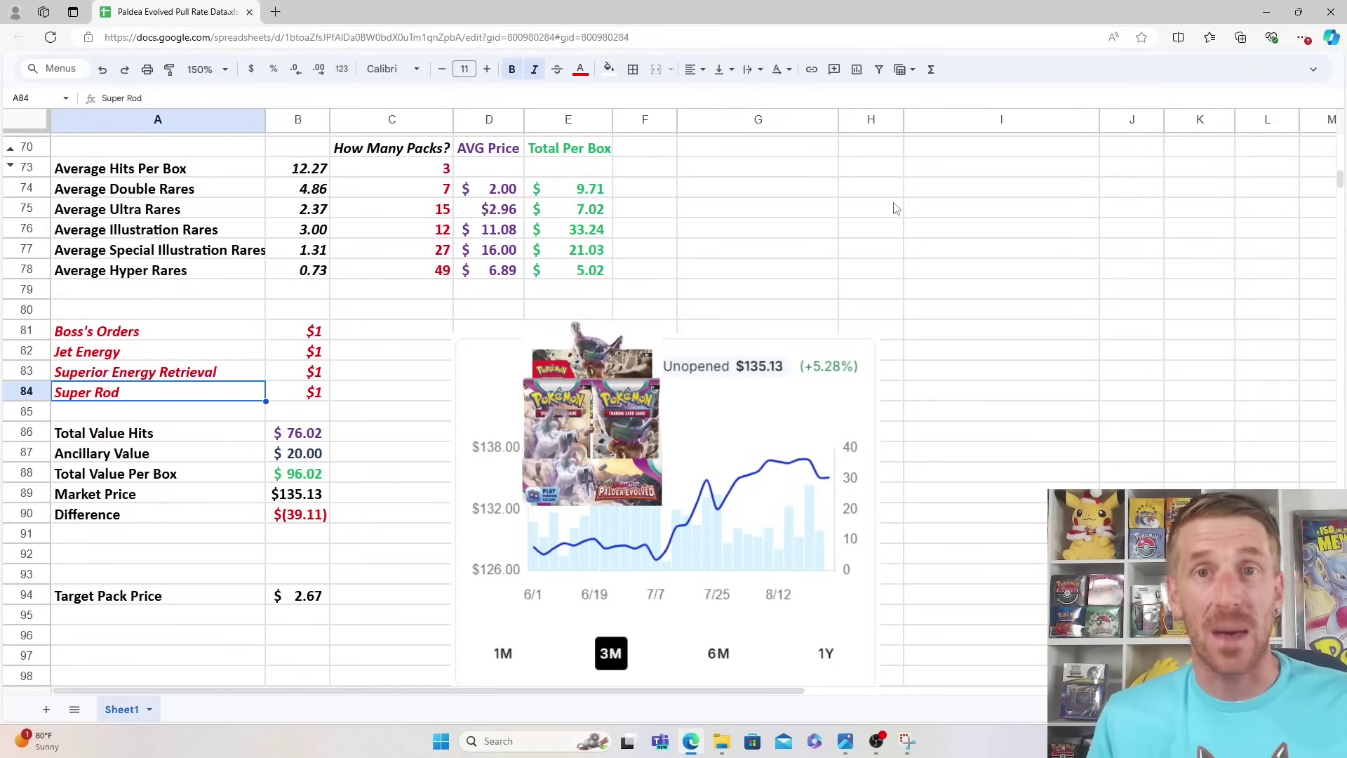
Examine the Total Value Hits and Ancillary Value rows, referring back to the $1 card list ending at Super Rod
key("Down")
key("Down")
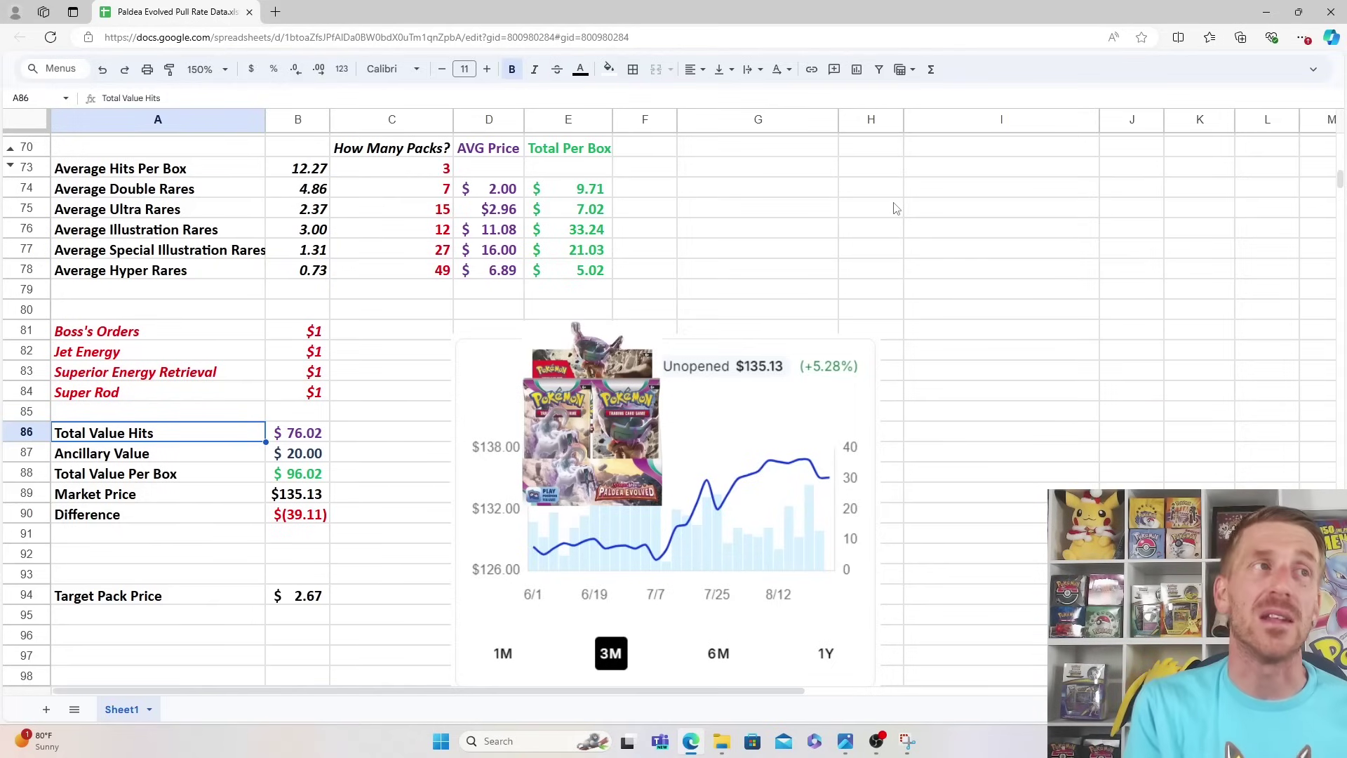
key("Down")
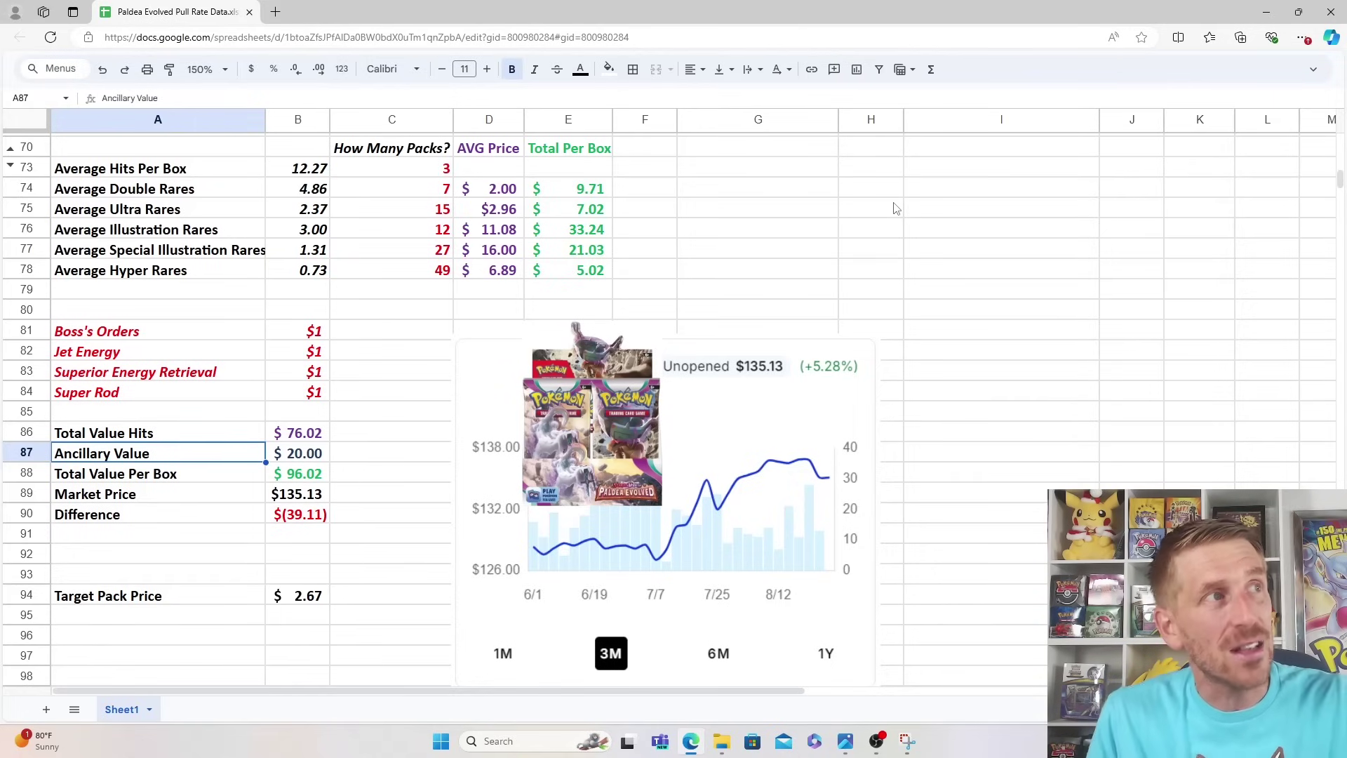
key("Up")
key("Up")
key("Up")
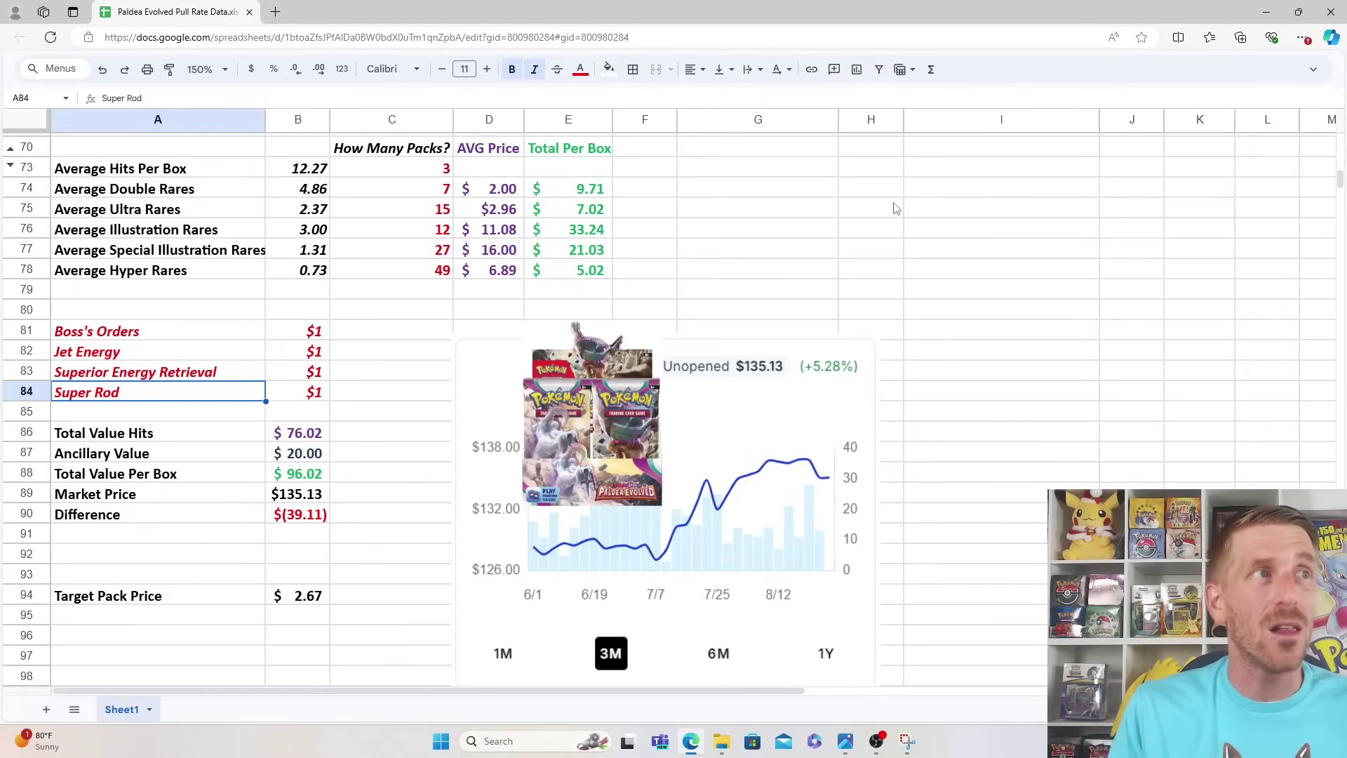
key("Down")
key("Down")
key("Down")
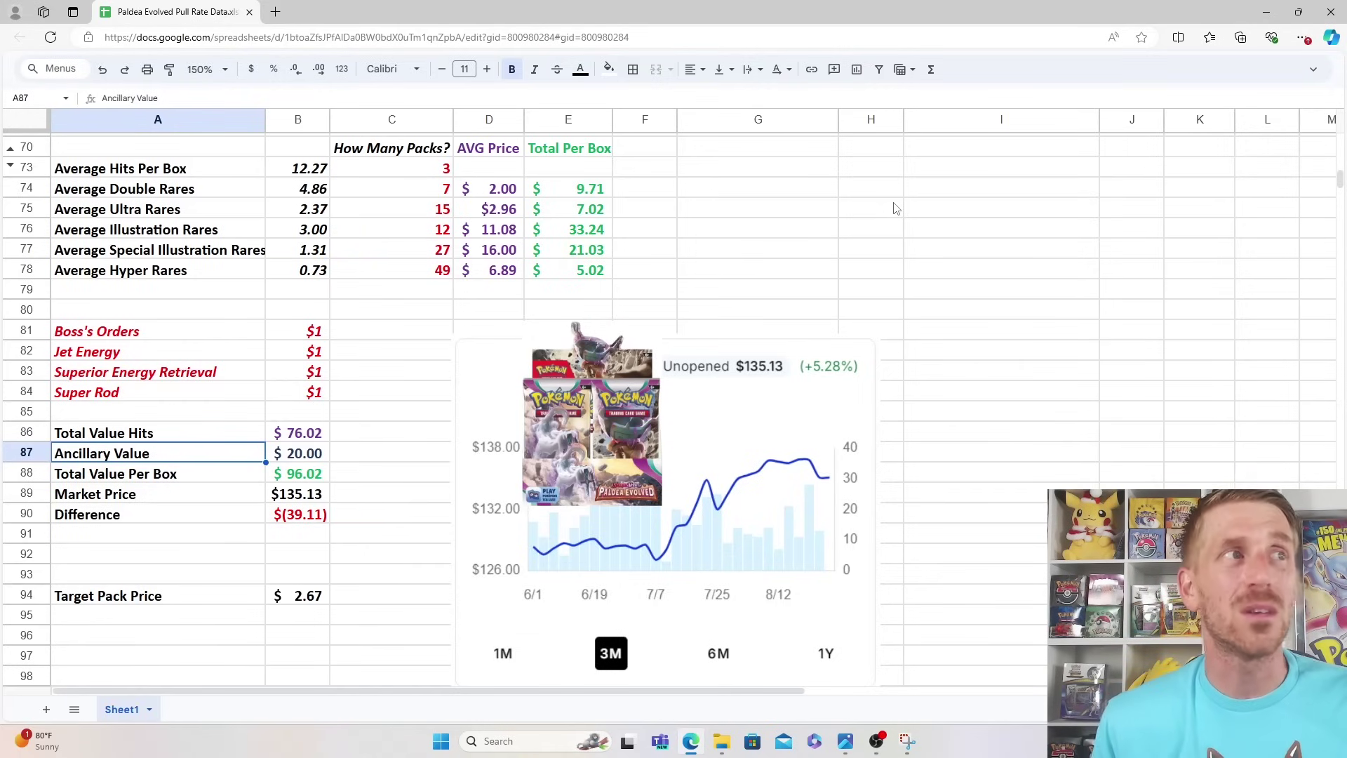
Compare the Total Value Per Box with the Market Price and review the Difference row
key("Down")
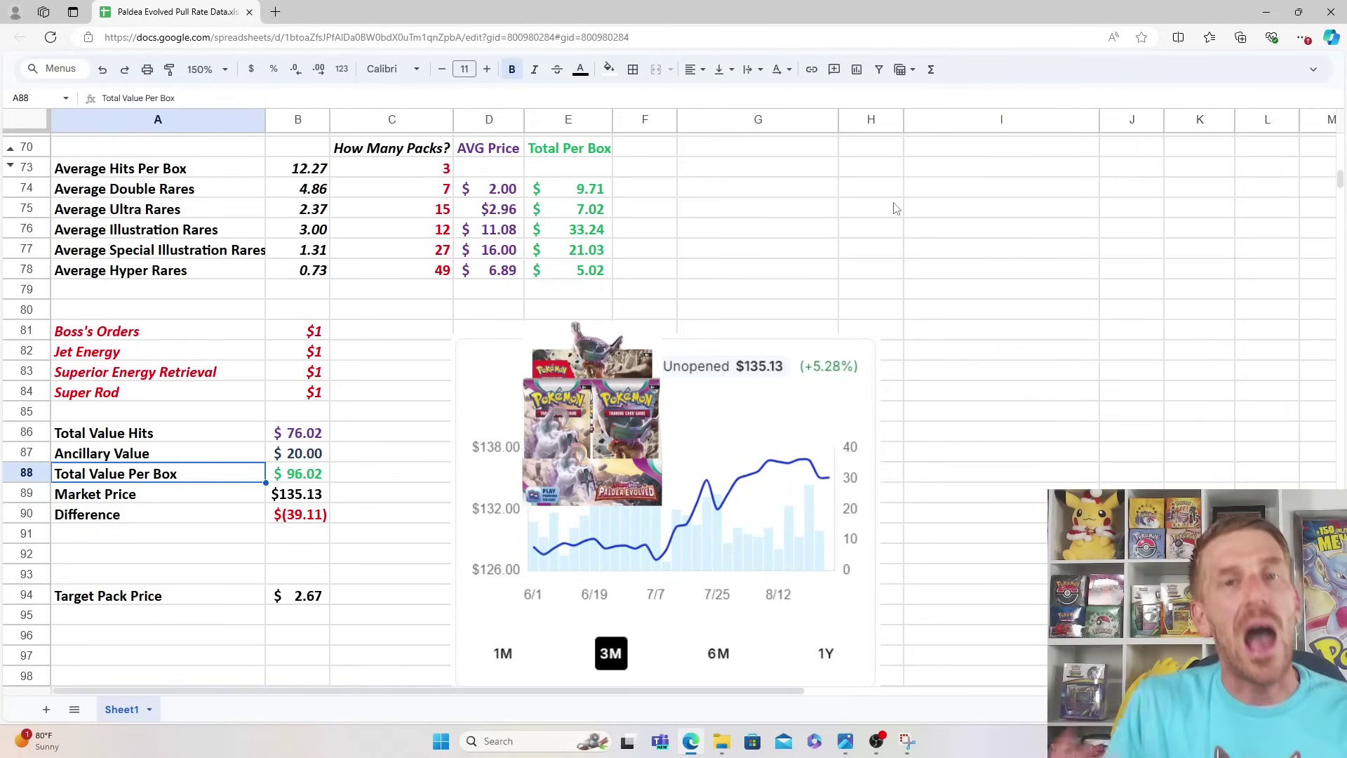
key("Down")
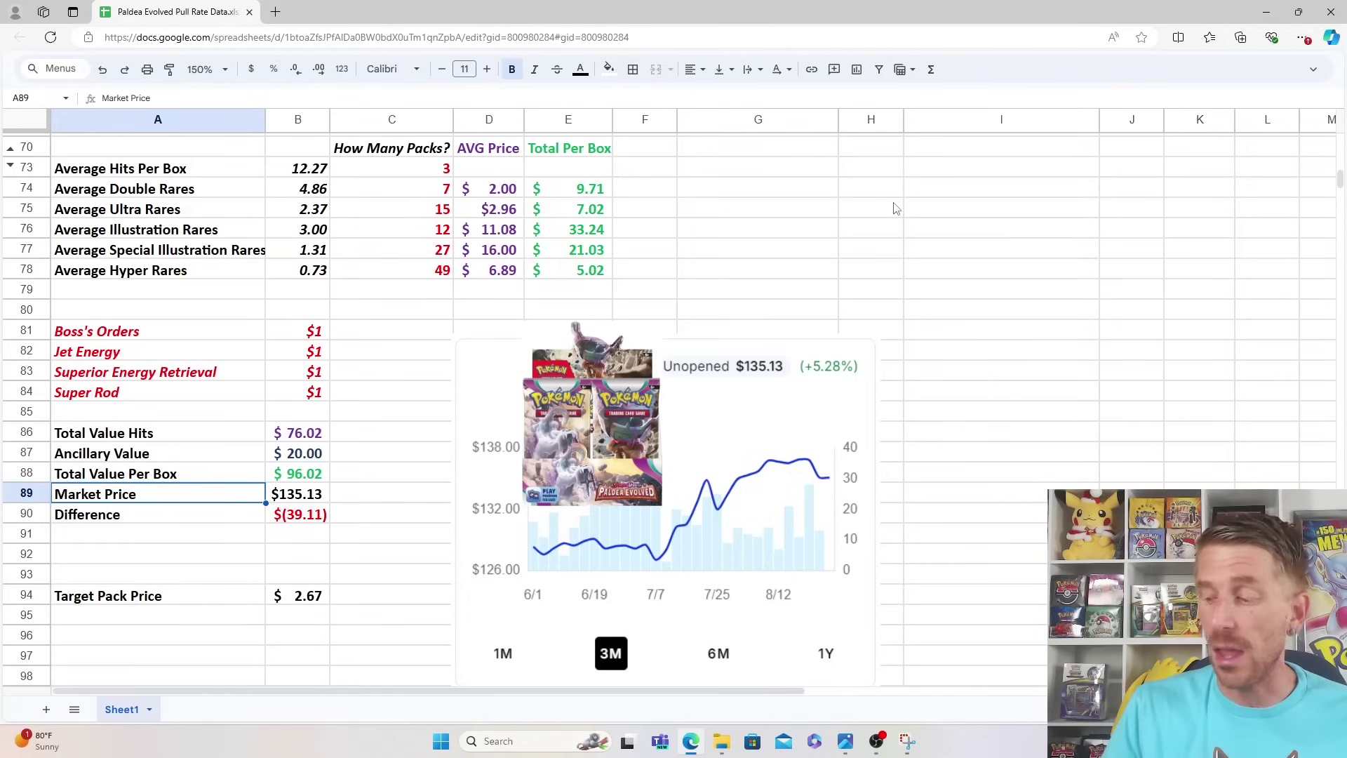
key("Down")
key("Down")
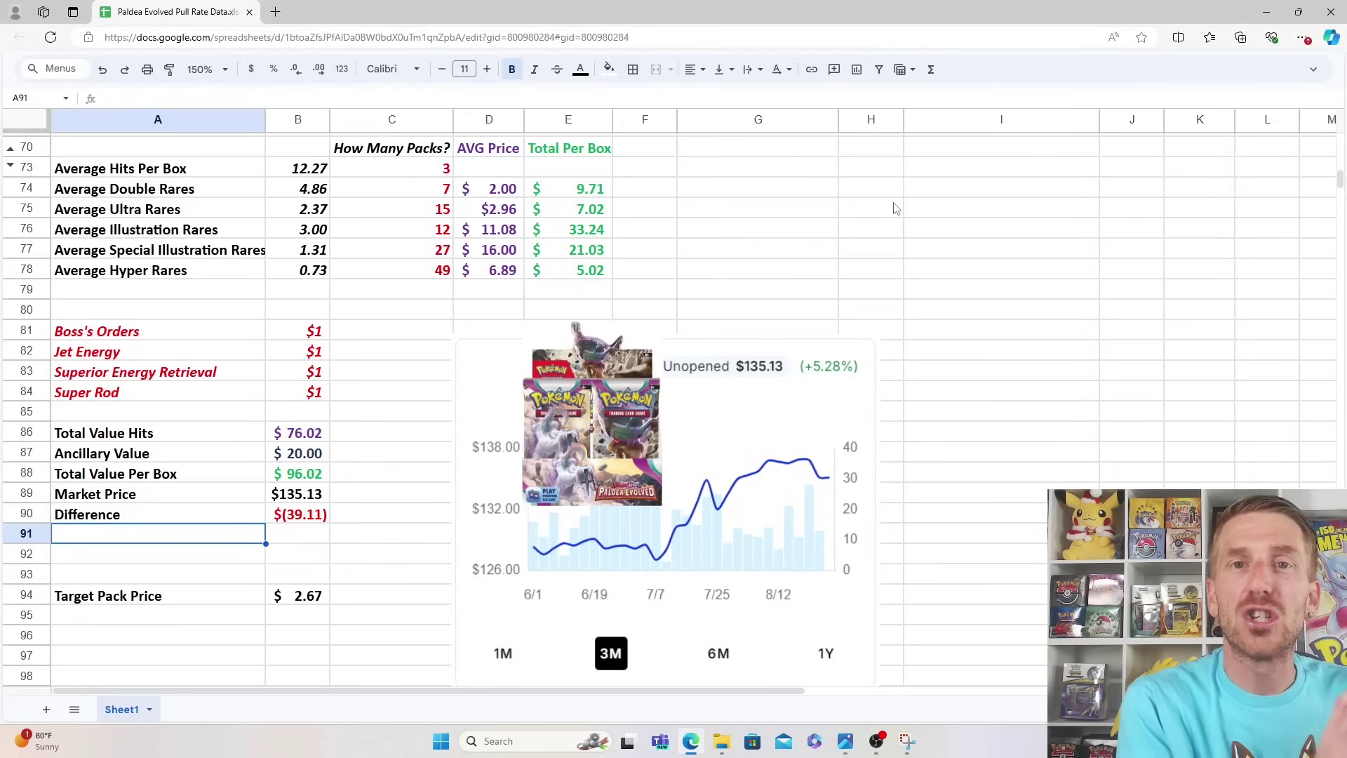
Examine the Target Pack Price row below the box value summary
key("Down")
key("Down")
key("Down")
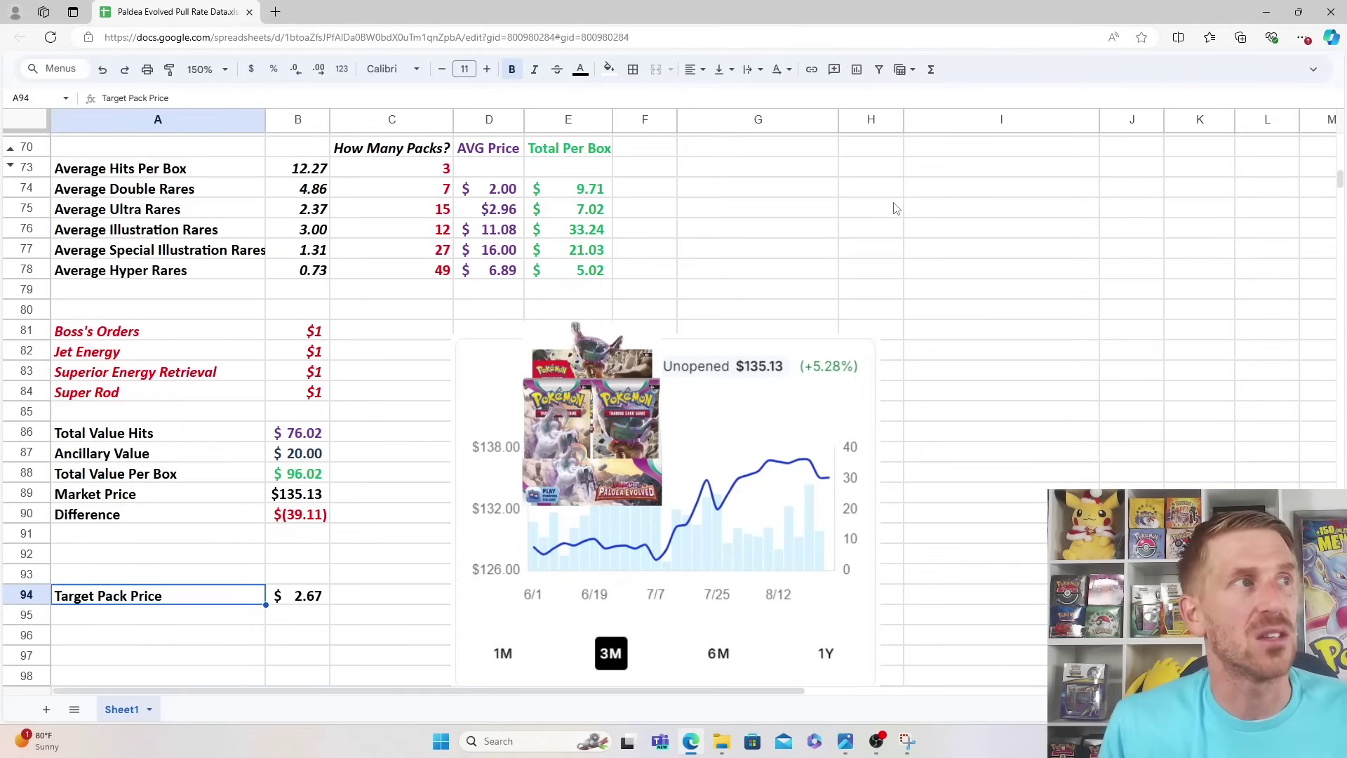
Return to the Total Value Per Box row and relate it to the Target Pack Price further down
key("Up")
key("Up")
key("Up")
key("Up")
key("Up")
key("Up")
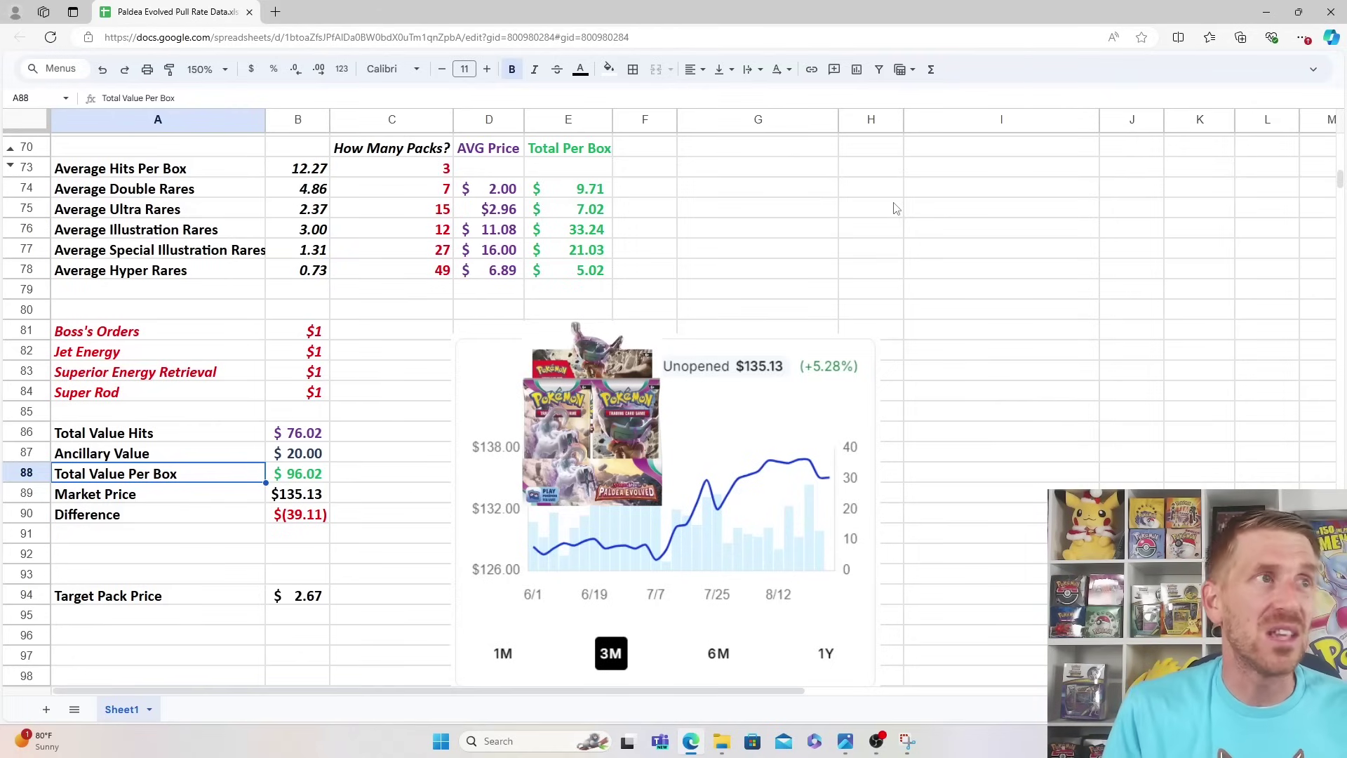
key("Down")
key("Down")
key("Down")
key("Down")
key("Down")
key("Down")
key("Down")
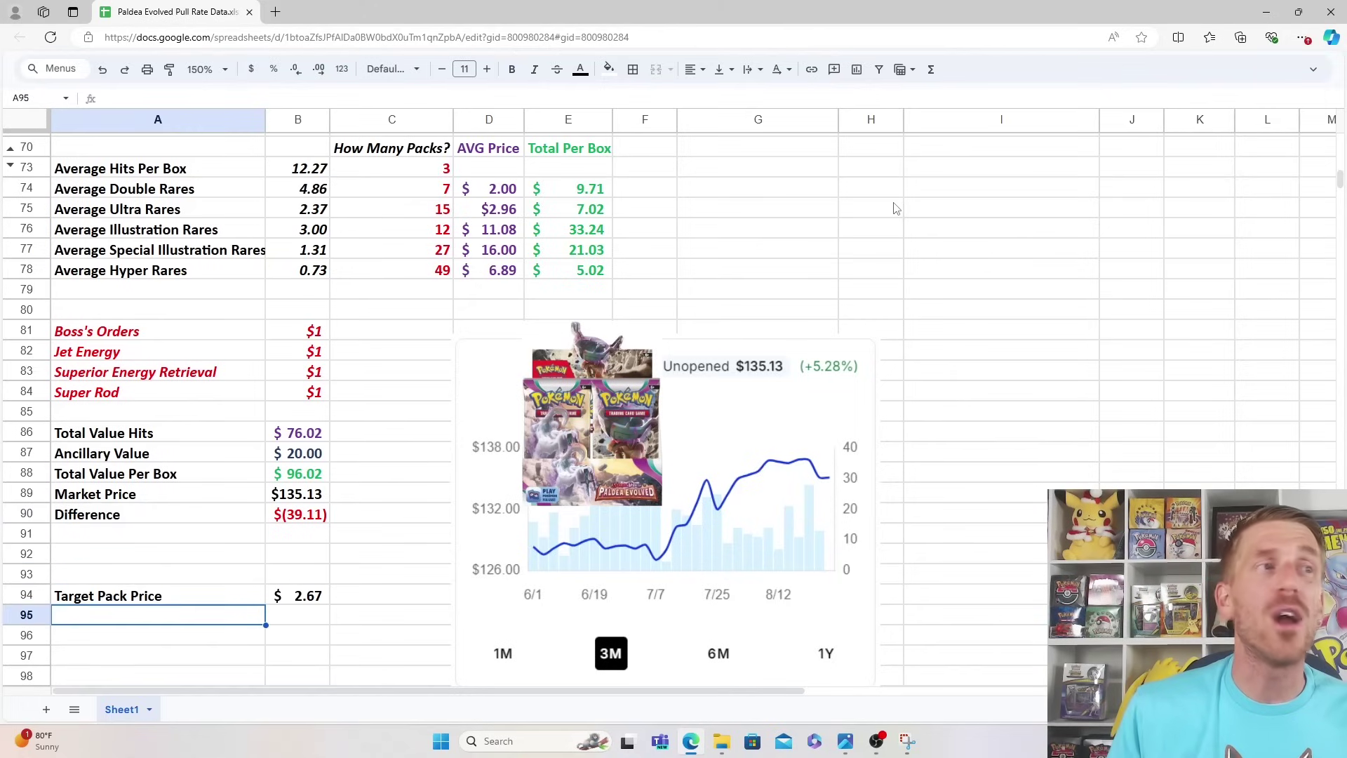